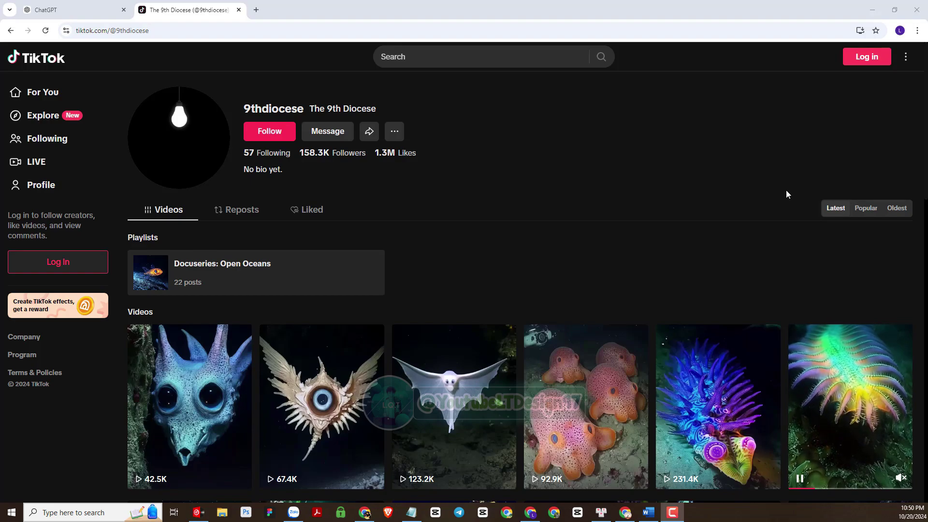
Browse the 9th Diocese profile's AI sea-creature videos for ideas, then switch to ChatGPT
scroll(783, 191, "down", 3)
scroll(783, 193, "down", 12)
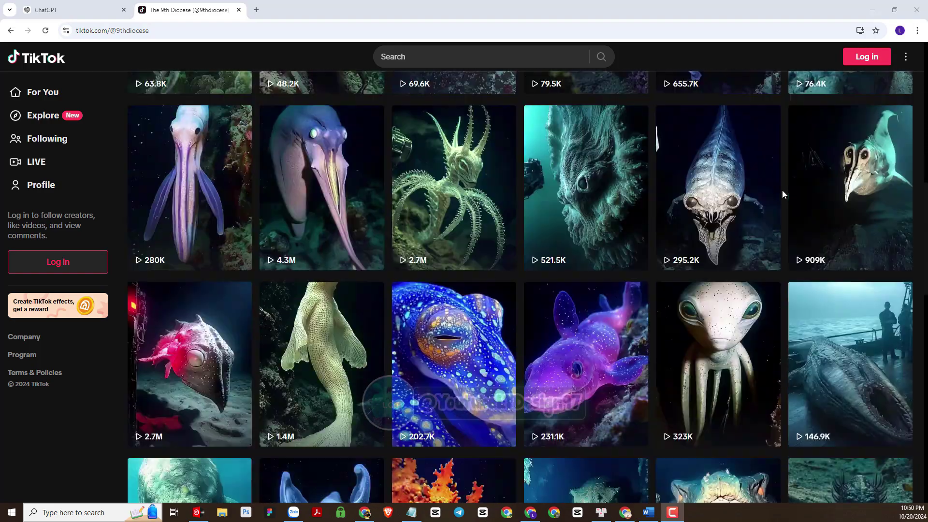
scroll(782, 190, "down", 3)
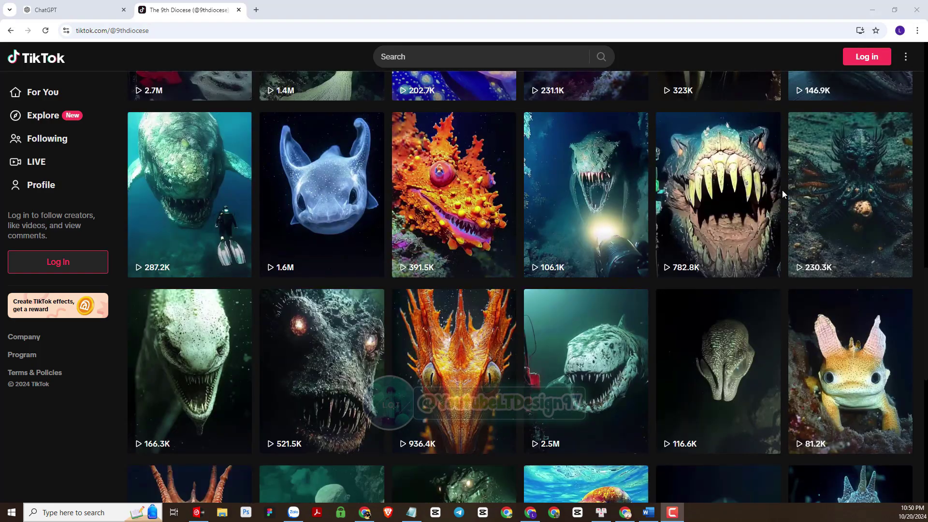
scroll(781, 190, "down", 4)
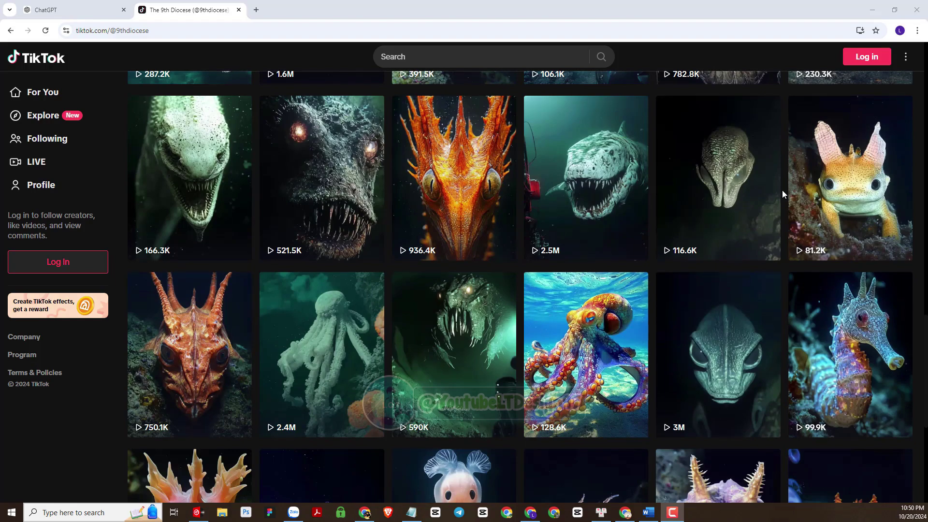
scroll(782, 190, "down", 3)
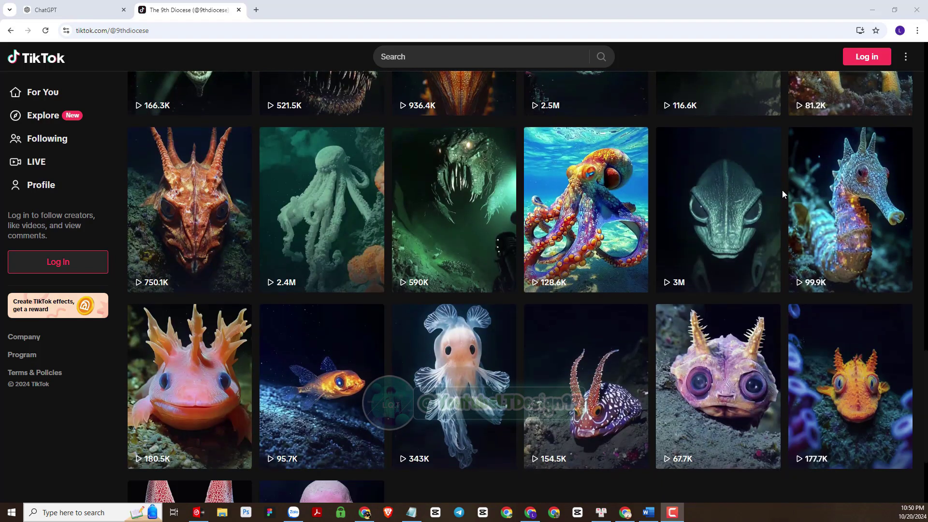
scroll(783, 193, "down", 2)
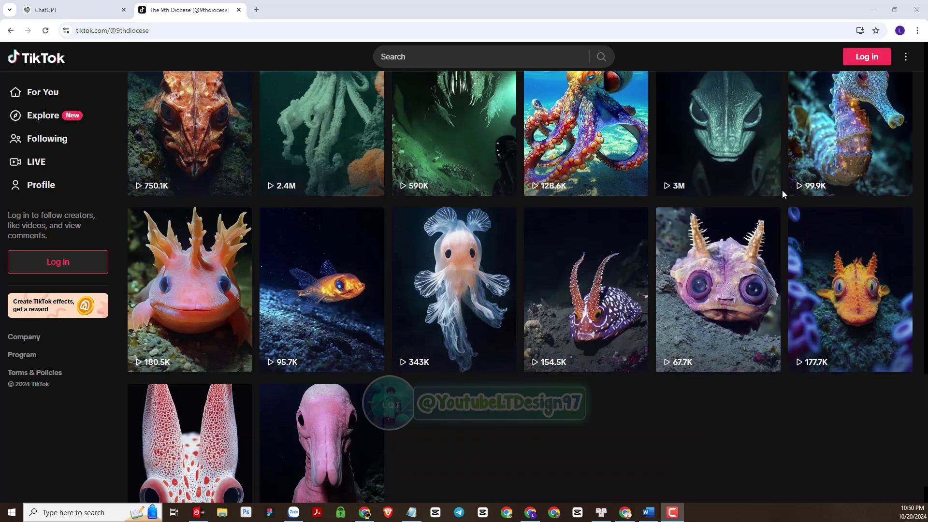
scroll(783, 193, "up", 3)
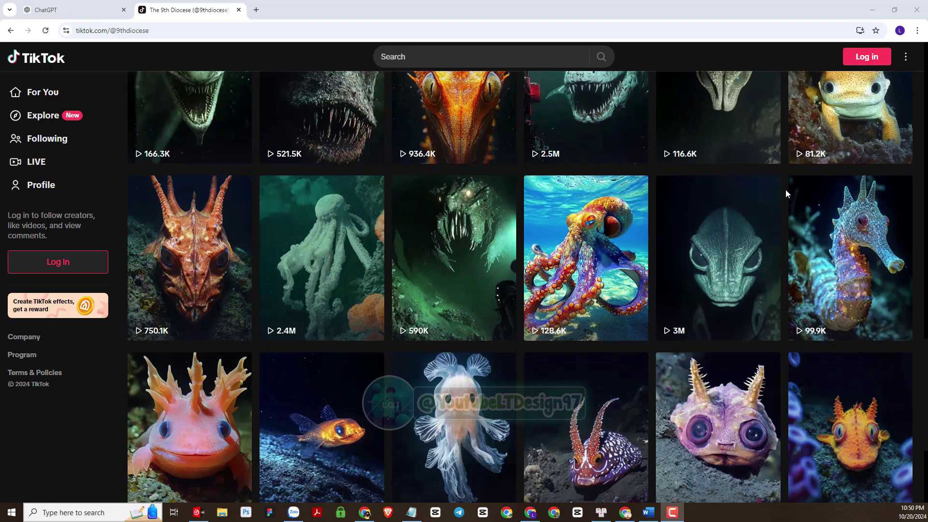
scroll(785, 192, "up", 1)
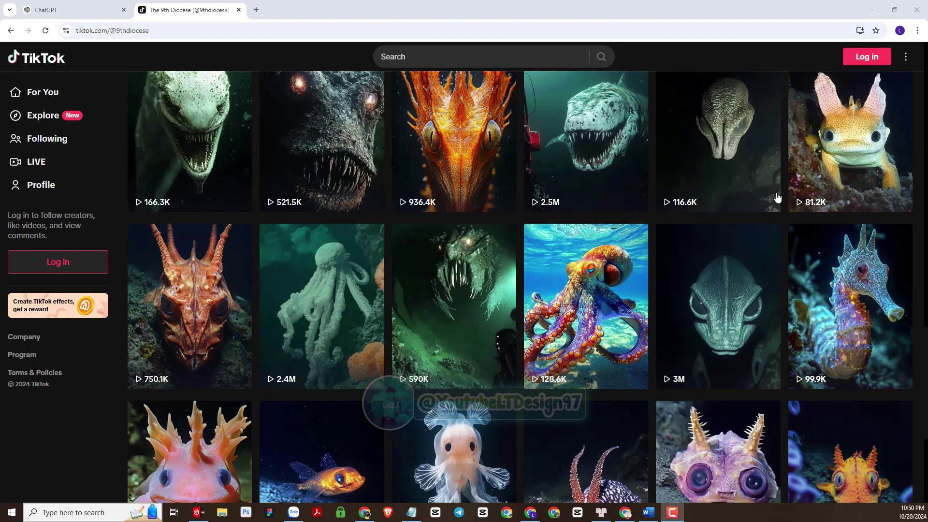
scroll(784, 192, "up", 10)
scroll(776, 198, "up", 10)
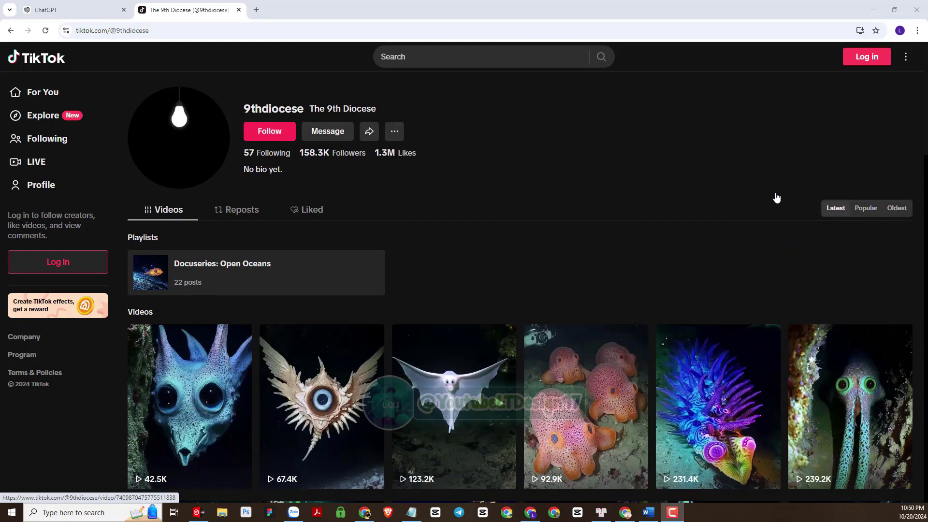
scroll(776, 197, "down", 15)
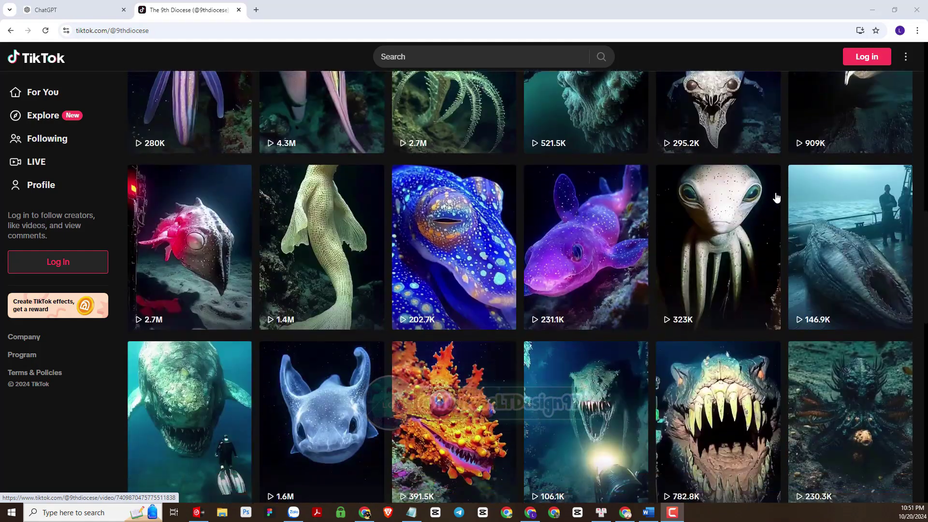
scroll(428, 366, "down", 8)
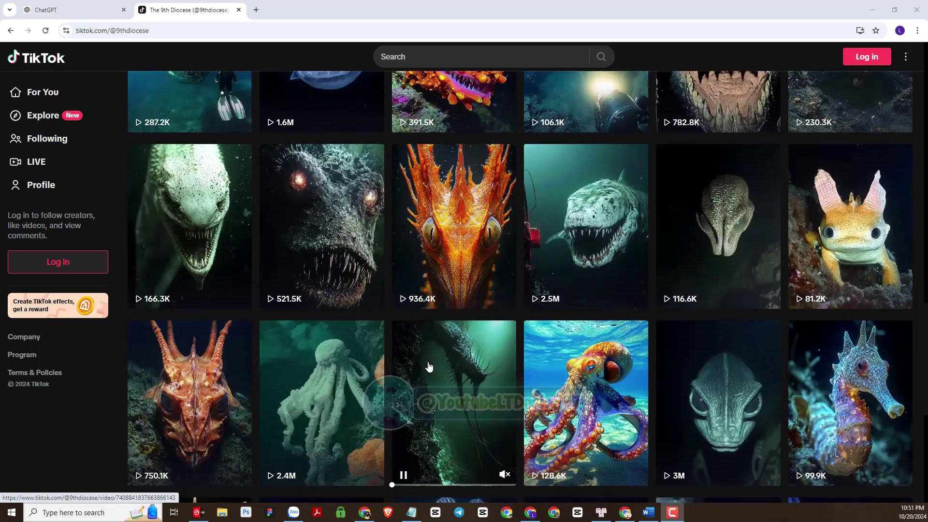
scroll(427, 366, "up", 1)
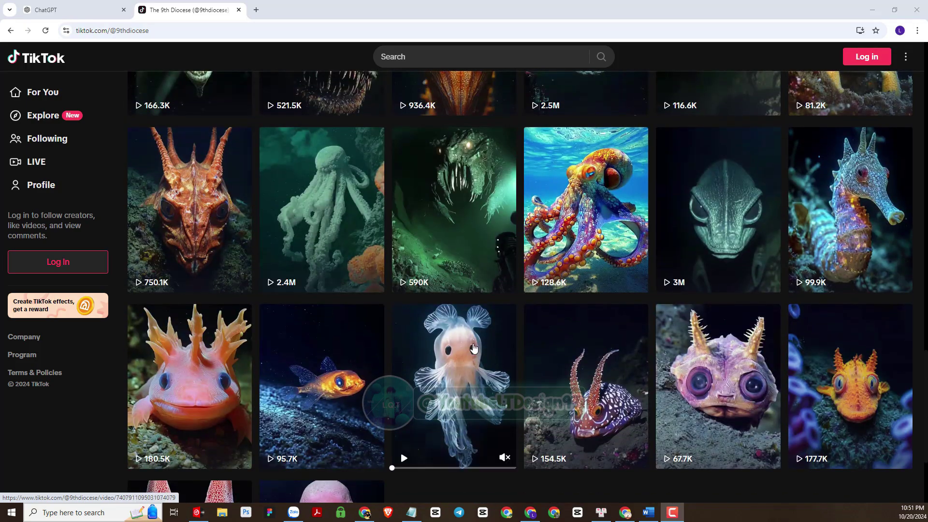
scroll(722, 382, "down", 3)
scroll(721, 381, "up", 5)
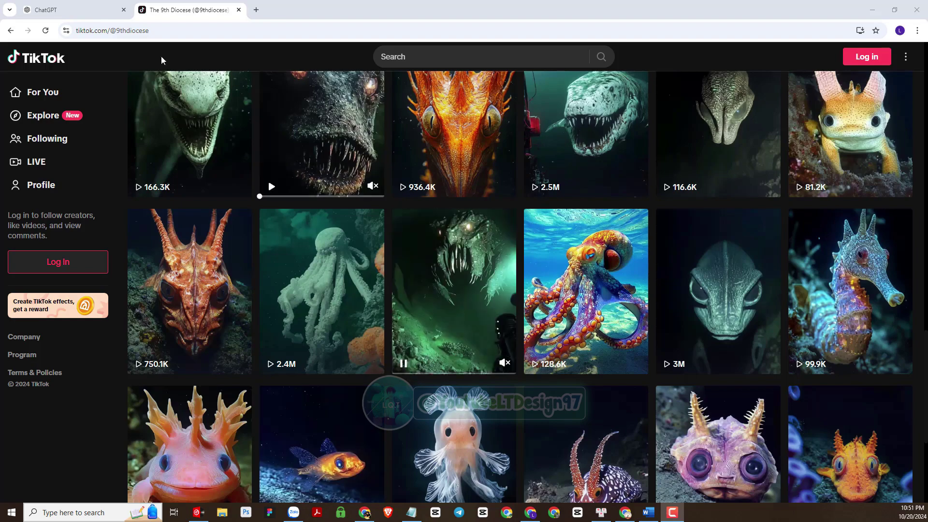
left_click(62, 9)
Paste the prompt from Word asking for ten detailed, realistic ocean-floor creatures and send it
left_click(118, 32)
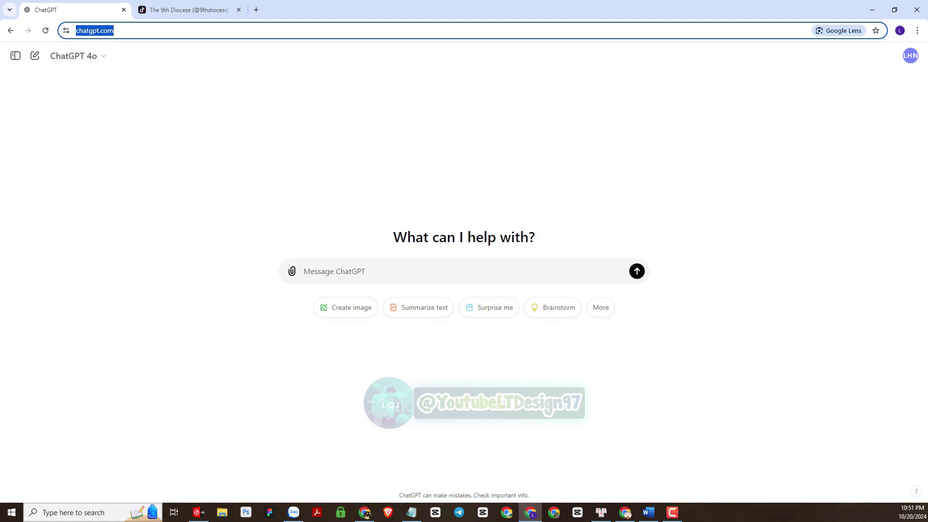
left_click(648, 512)
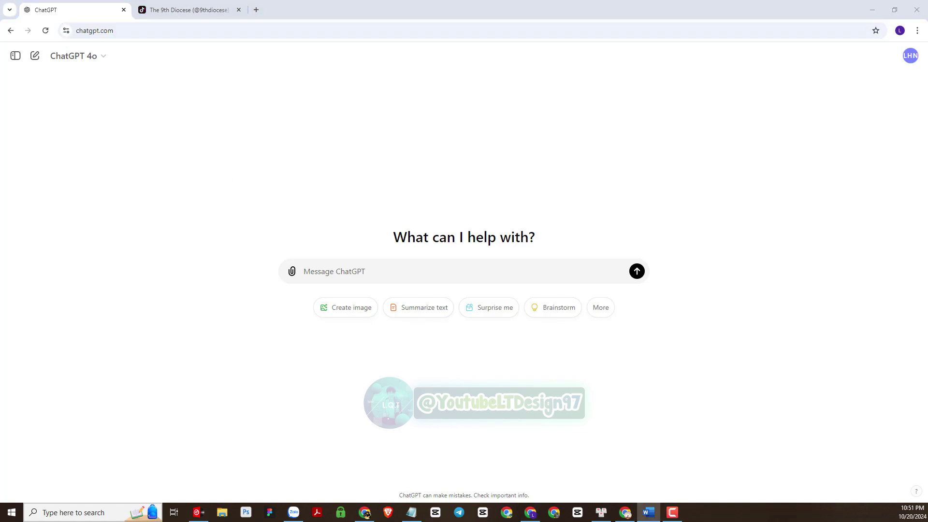
left_click(406, 275)
type("brainstorm me 10 realistic sea creatures that could be discovered at the bottom of the ocean. go into deep detail about how each one look")
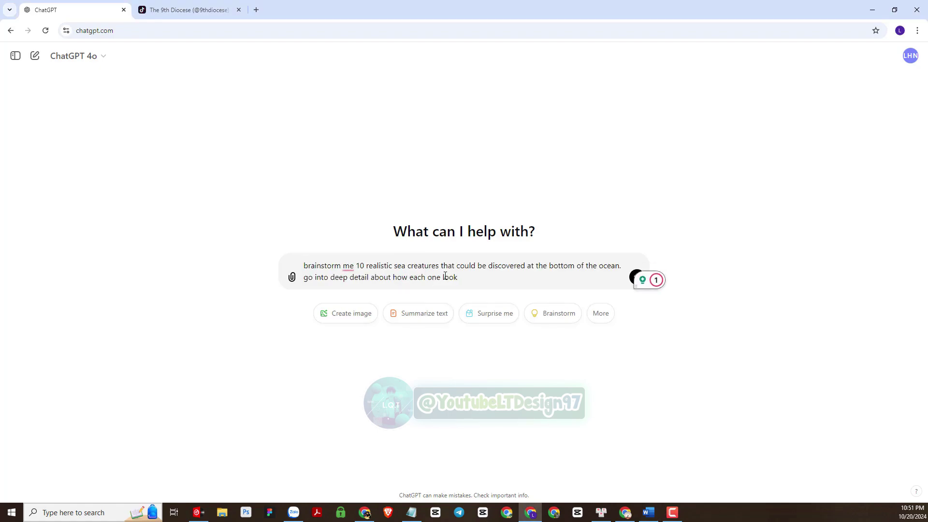
left_click_drag(465, 279, 326, 265)
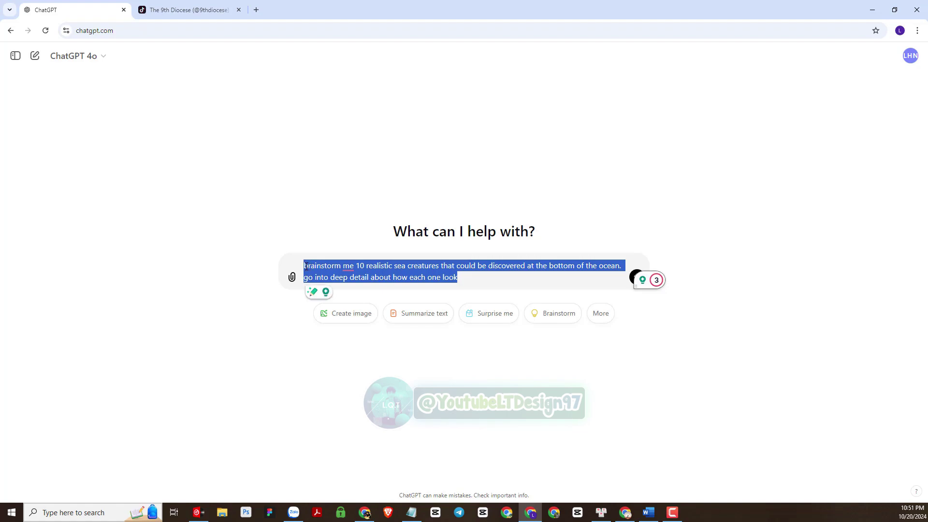
left_click(513, 289)
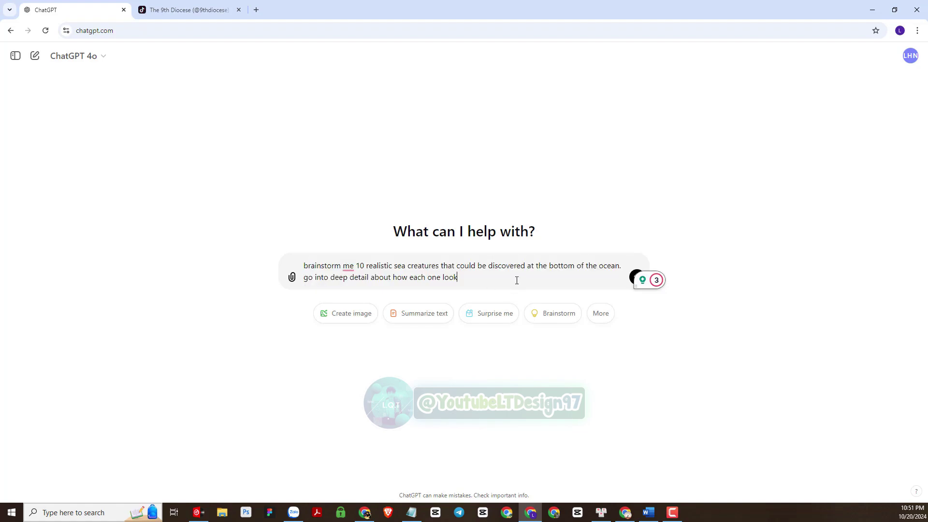
key("Return")
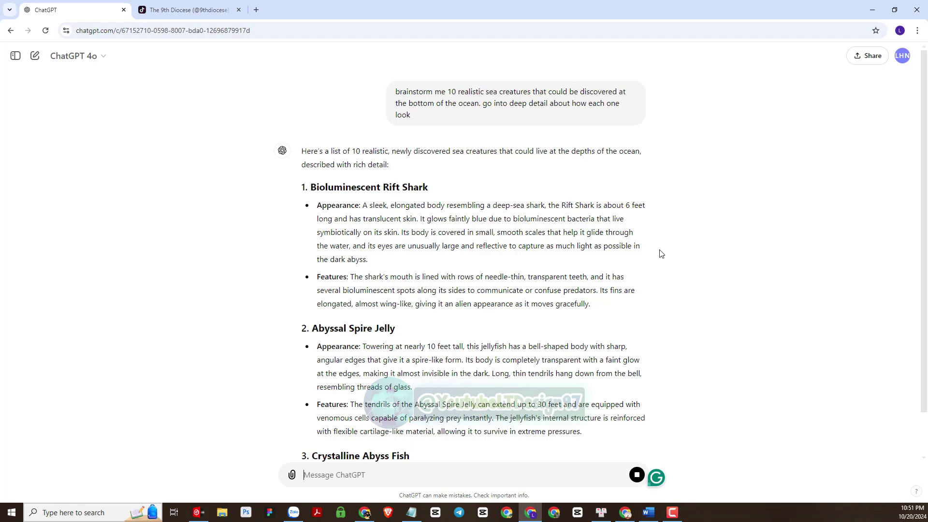
Read through all ten creature entries, from Bioluminescent Rift Shark to Ironback Sea Crawler
scroll(661, 253, "down", 1)
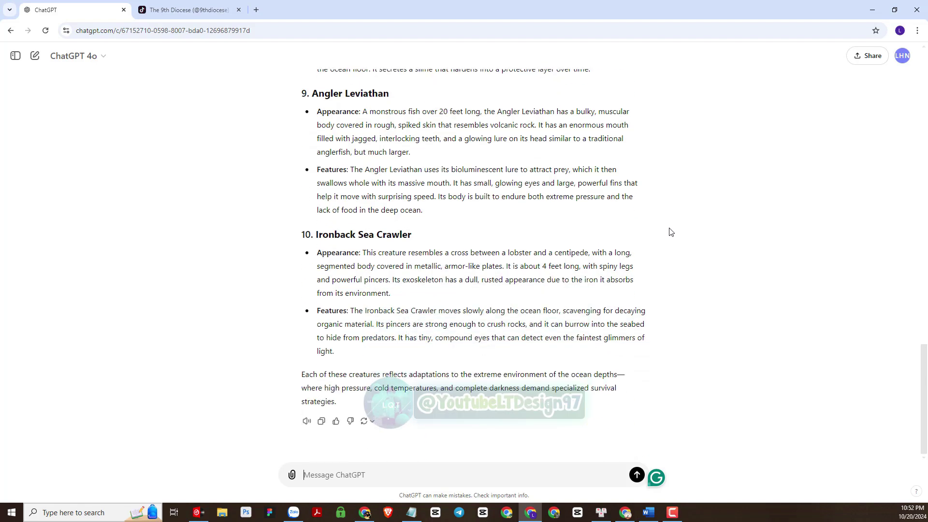
scroll(671, 231, "up", 20)
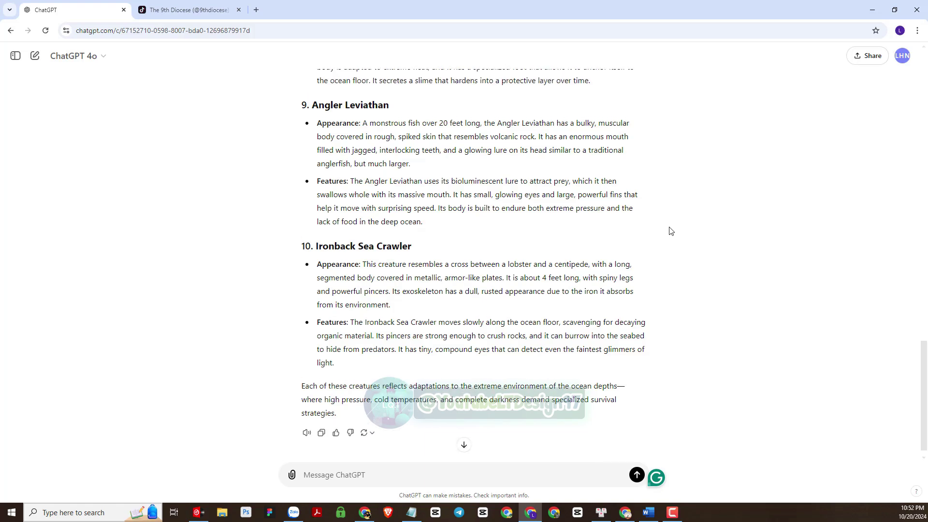
scroll(671, 231, "up", 6)
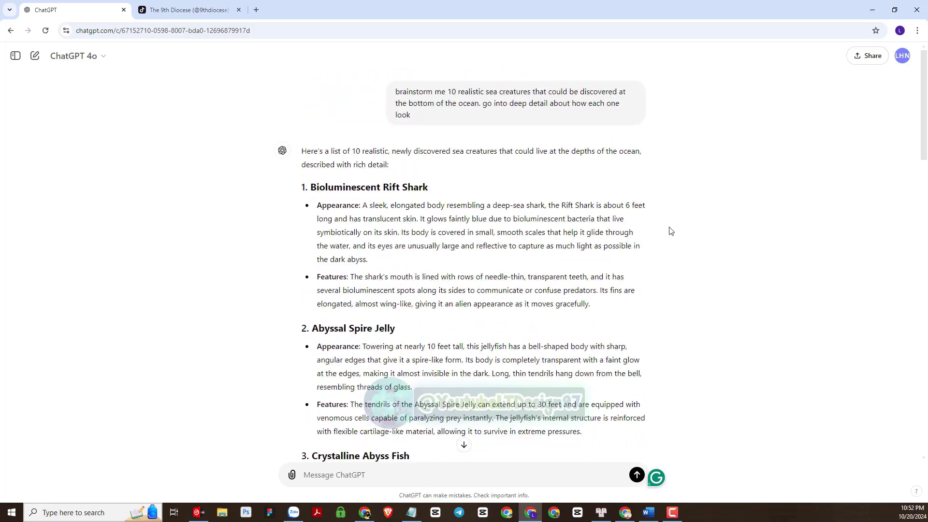
scroll(671, 231, "down", 12)
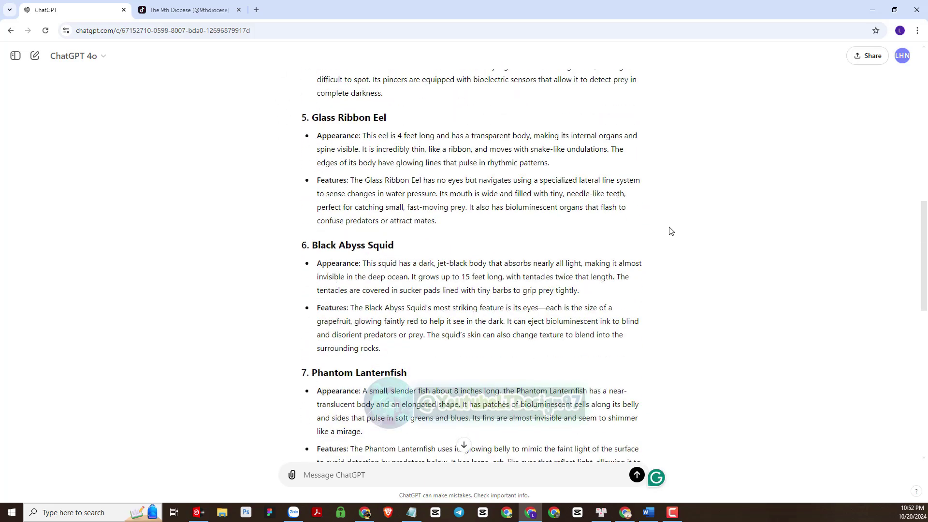
scroll(671, 231, "up", 12)
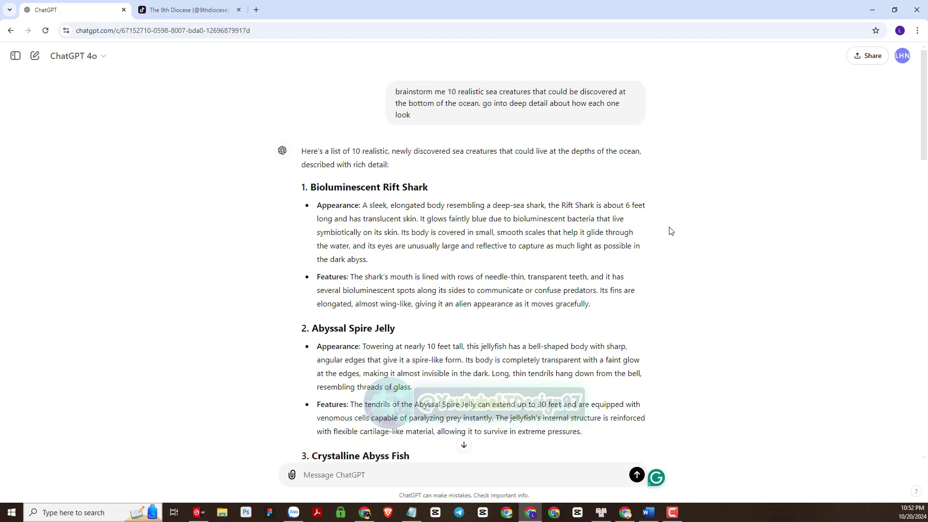
scroll(671, 231, "down", 13)
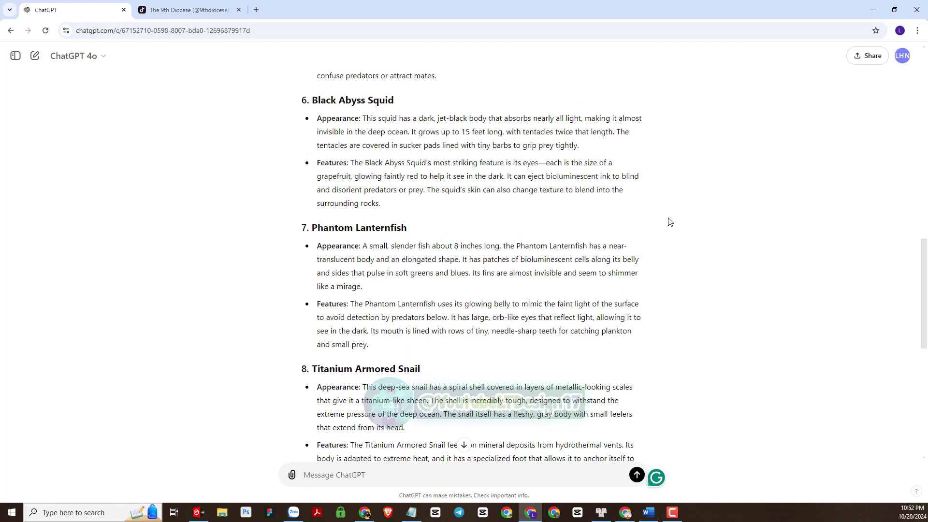
scroll(669, 222, "down", 3)
scroll(401, 249, "down", 3)
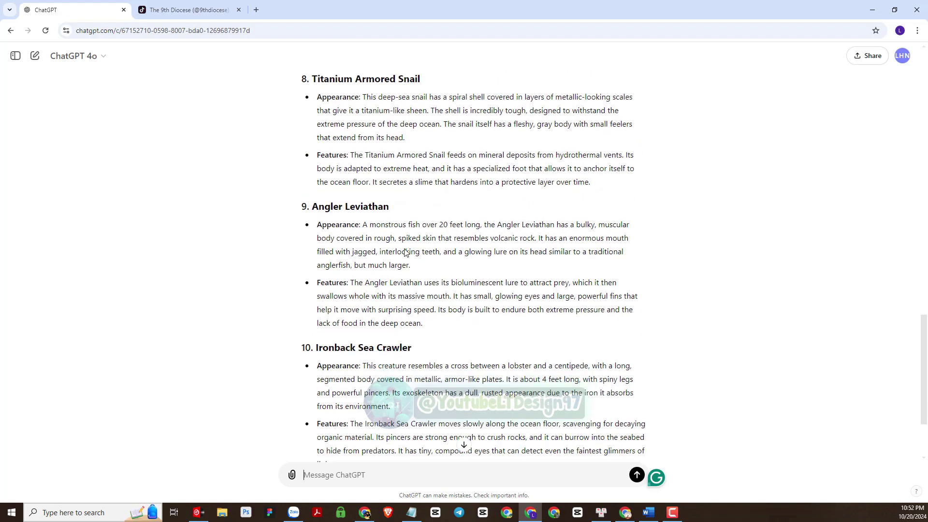
scroll(418, 249, "down", 1)
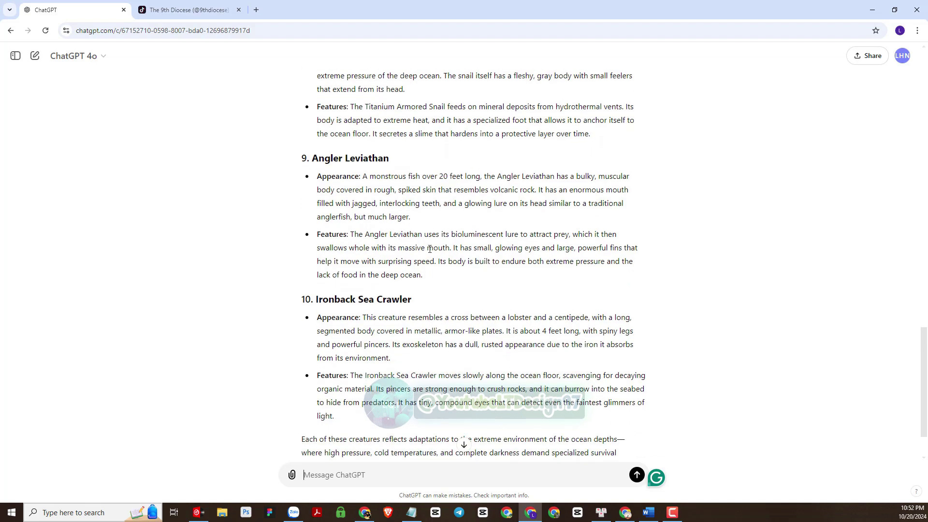
Paste and send the request for diver-POV dark-seabed image prompts for each creature
key("alt+Tab")
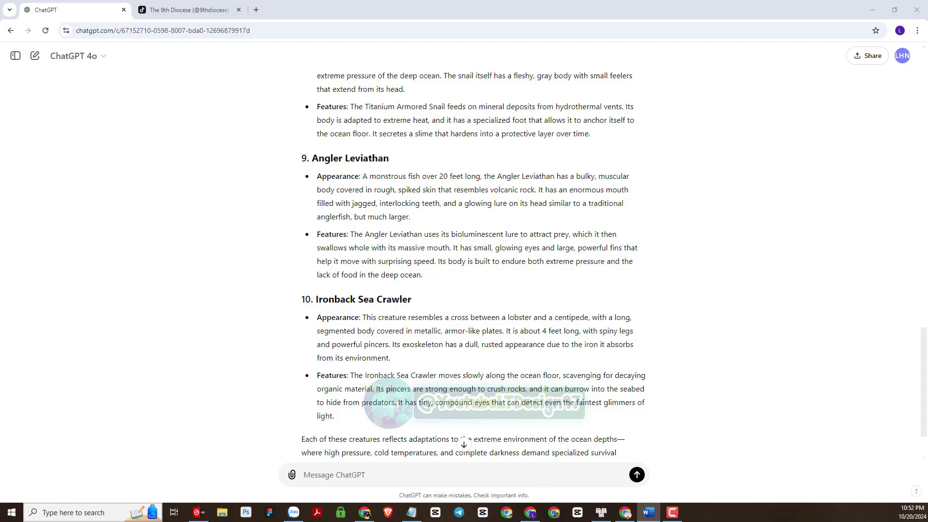
left_click(393, 477)
type("give me image generation prompts for each creature. make sure each prompt states that the animal is rested on a dark seabed, captured from the POV of a diver")
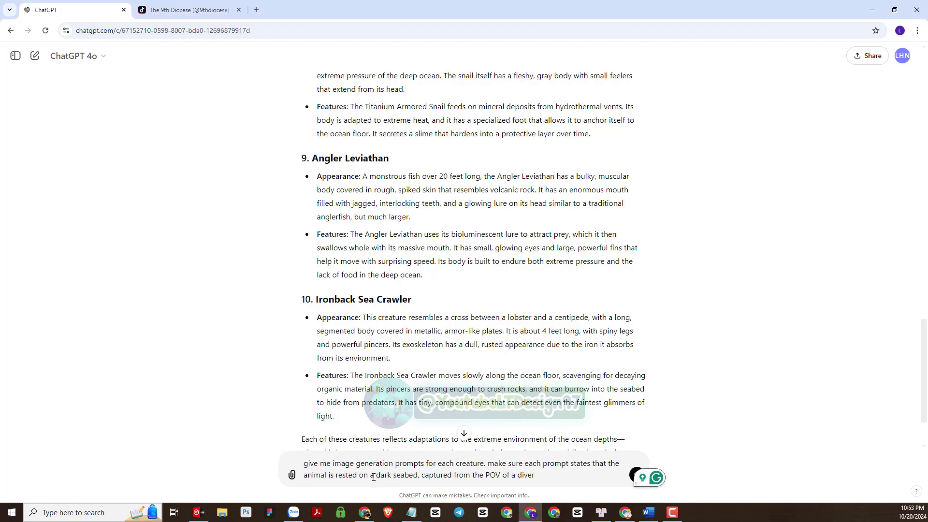
mouse_move(358, 473)
key("Return")
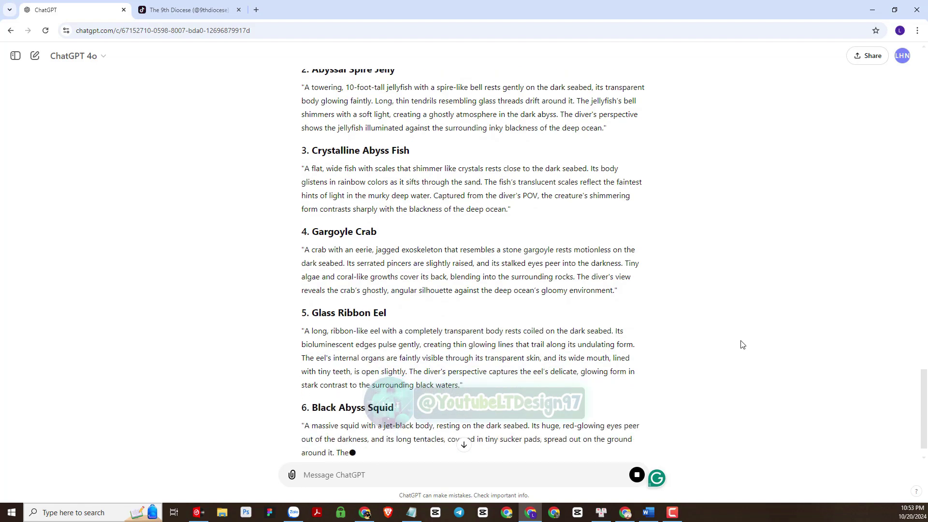
Look over the returned prompts and highlight the Bioluminescent Rift Shark image prompt
scroll(742, 344, "down", 1)
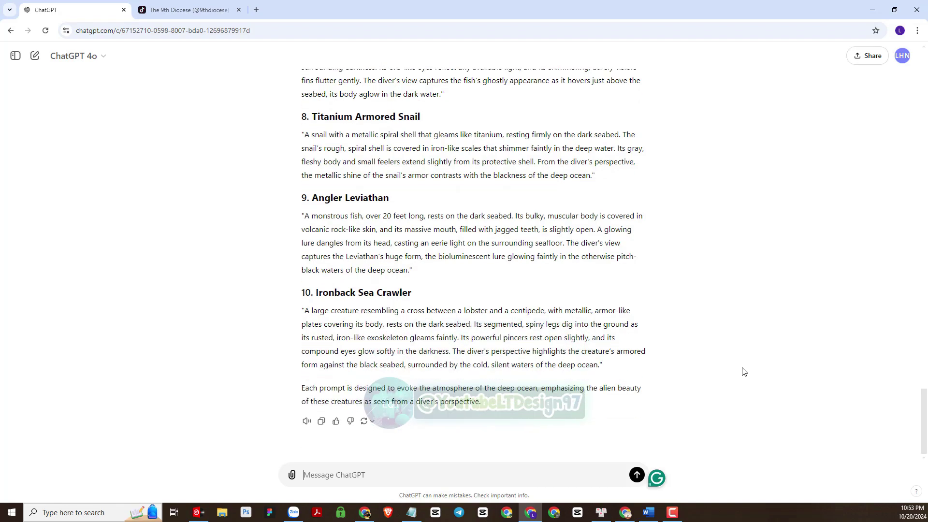
scroll(745, 370, "up", 15)
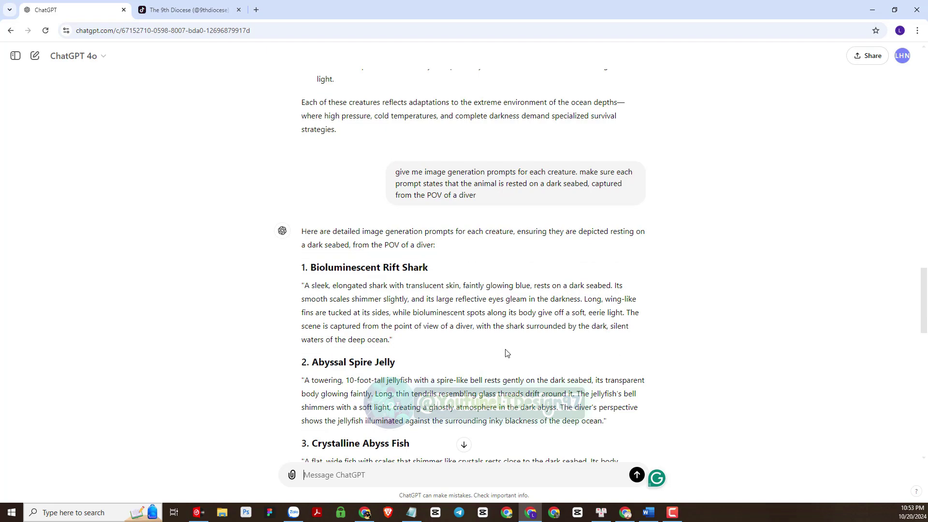
left_click_drag(388, 339, 304, 286)
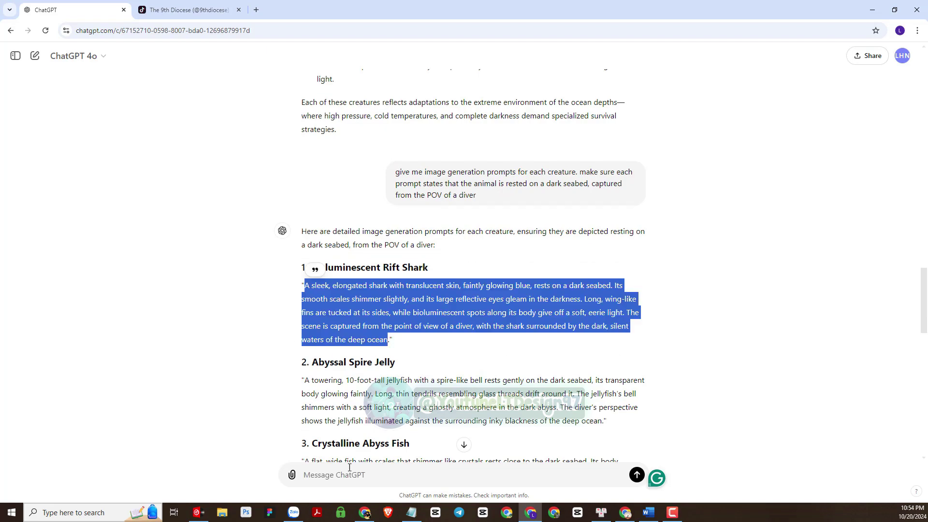
Move to Krea AI, look over Home and the Gallery, and open the Flux image generator
left_click(714, 261)
left_click(364, 512)
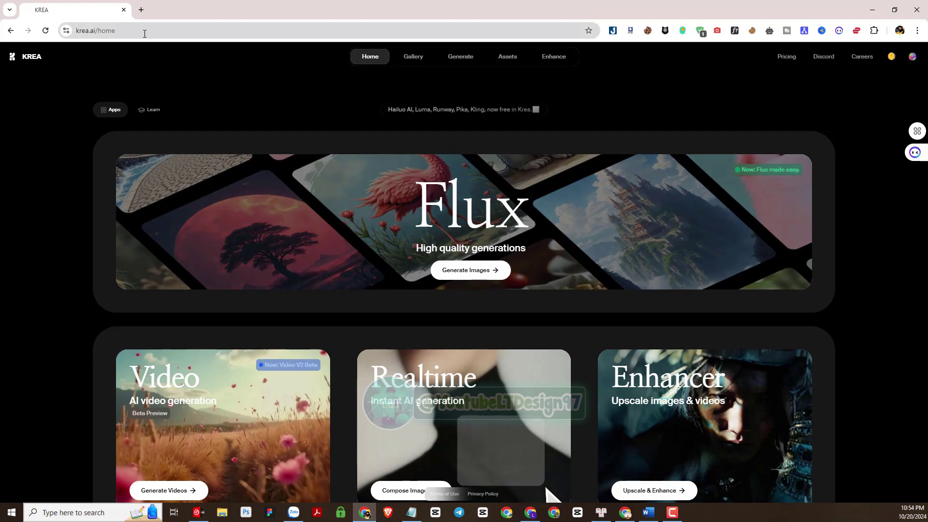
left_click(107, 33)
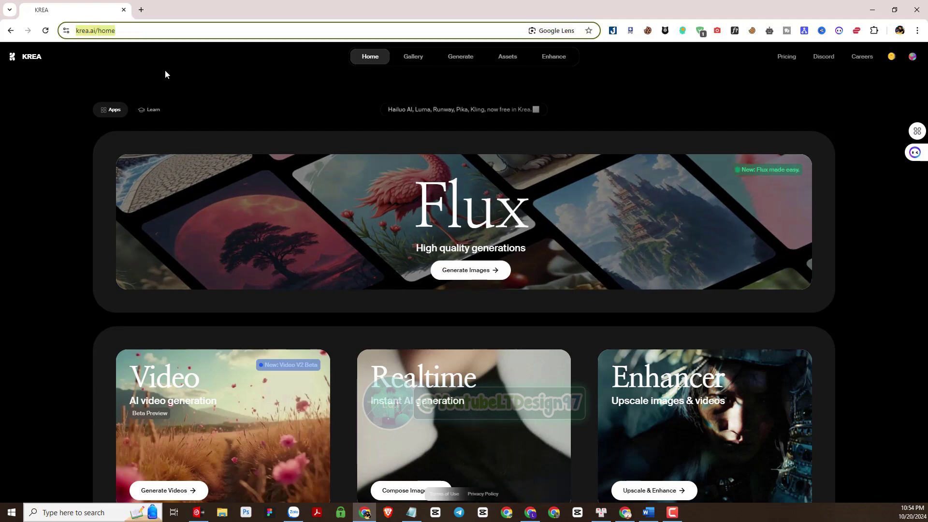
scroll(366, 132, "down", 4)
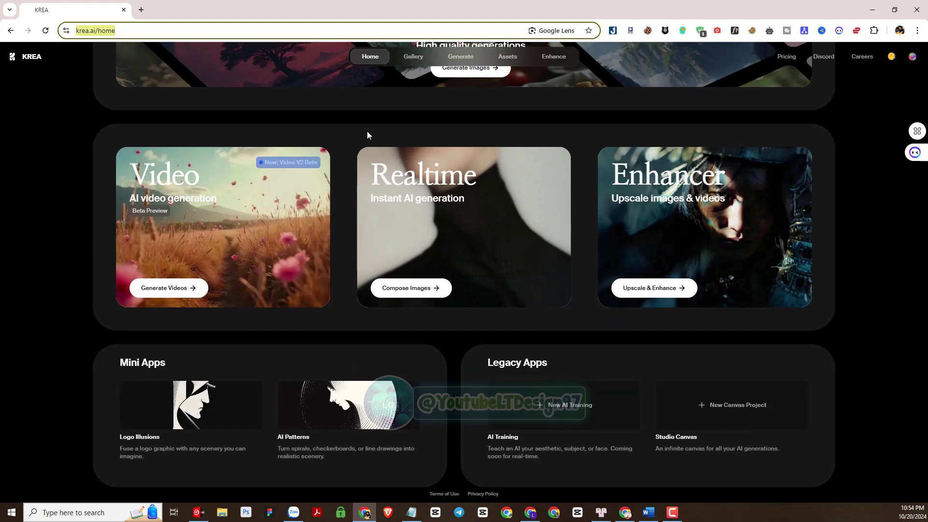
scroll(367, 132, "up", 2)
scroll(366, 131, "up", 2)
left_click(462, 61)
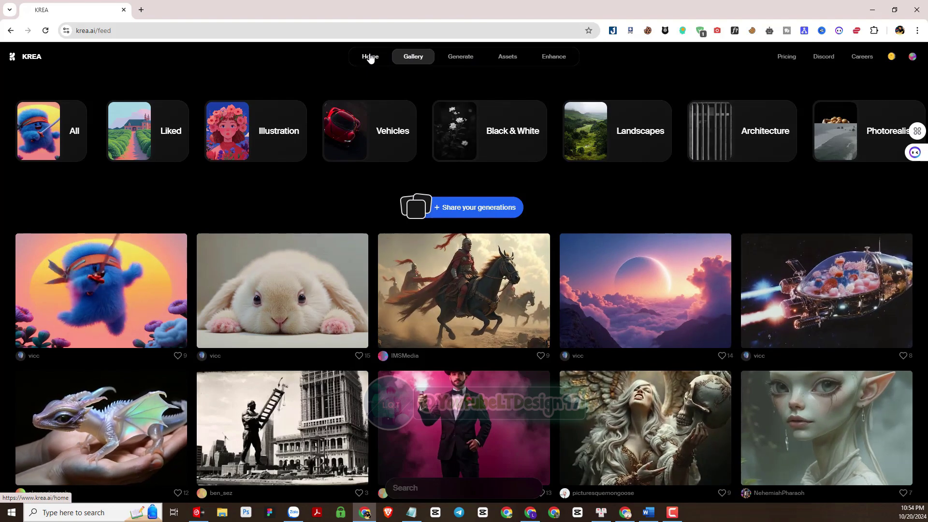
left_click(364, 61)
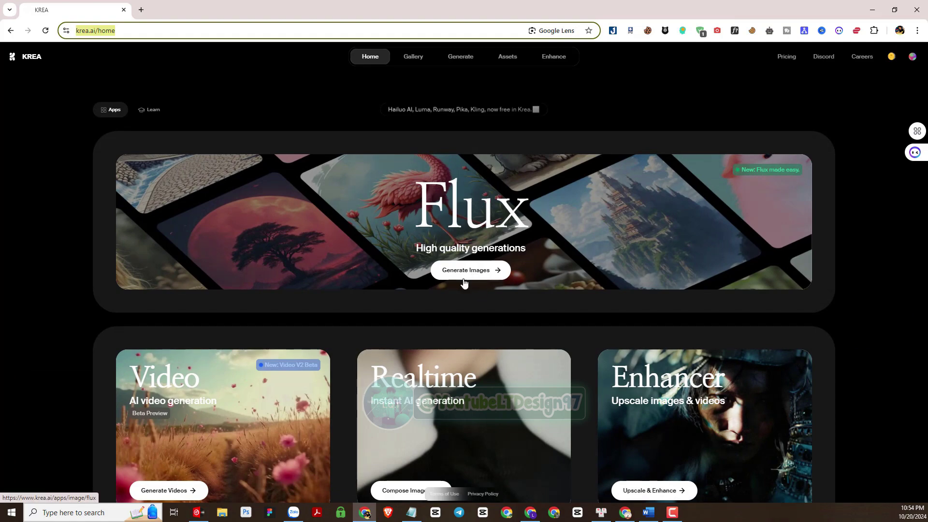
left_click(485, 279)
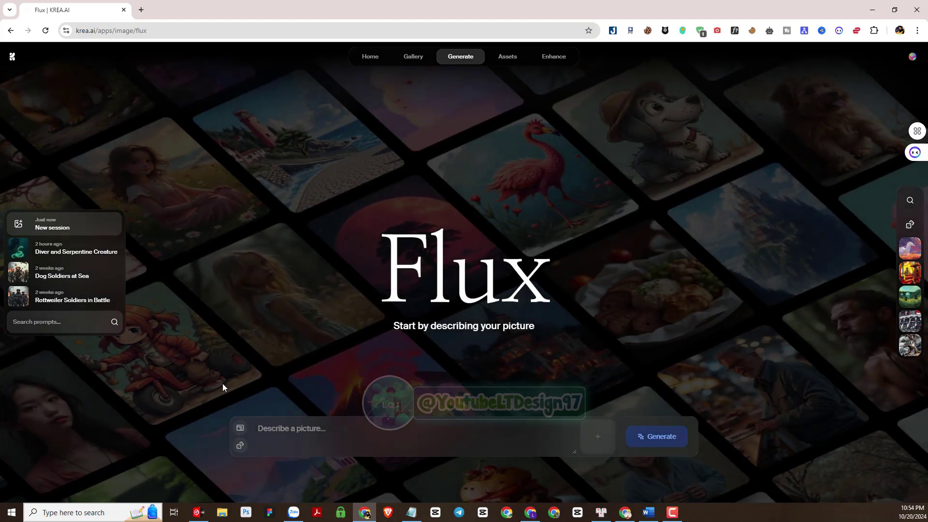
Set the Flux generator's aspect ratio to 9:16 portrait
left_click(244, 431)
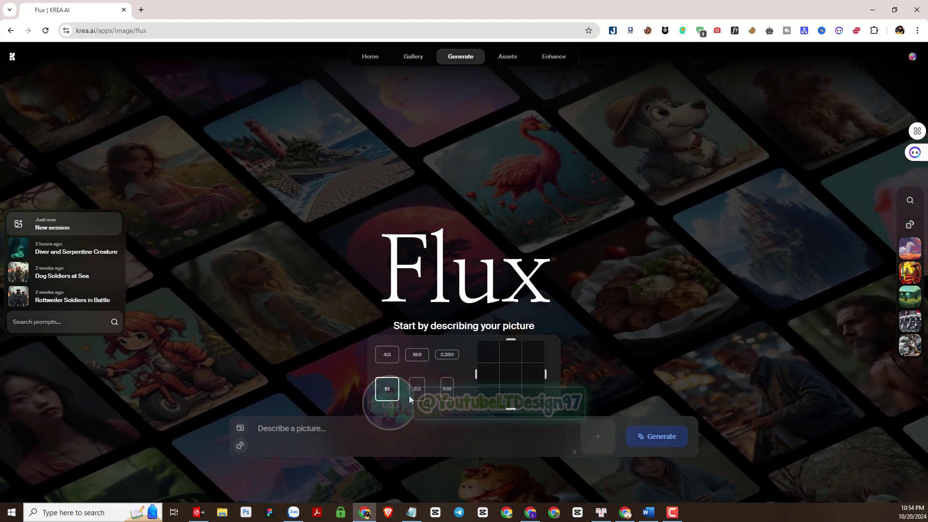
left_click(447, 388)
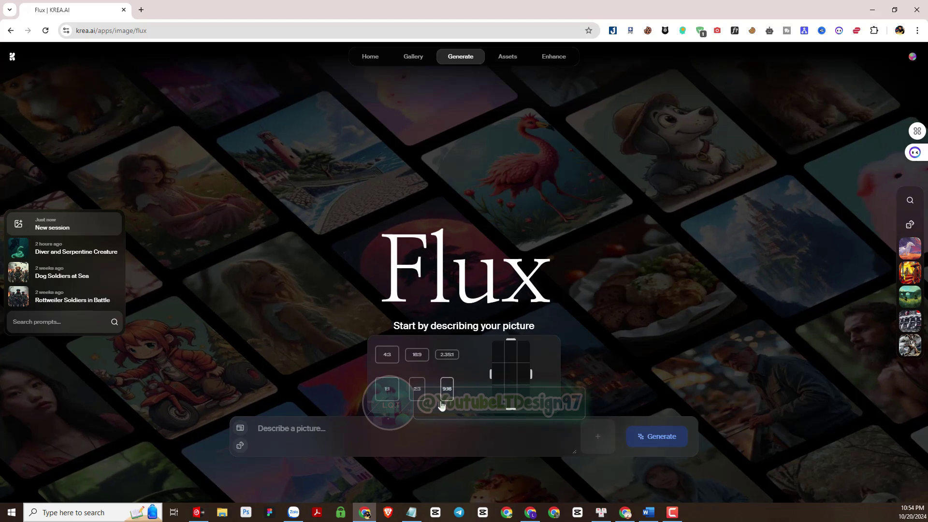
left_click(255, 429)
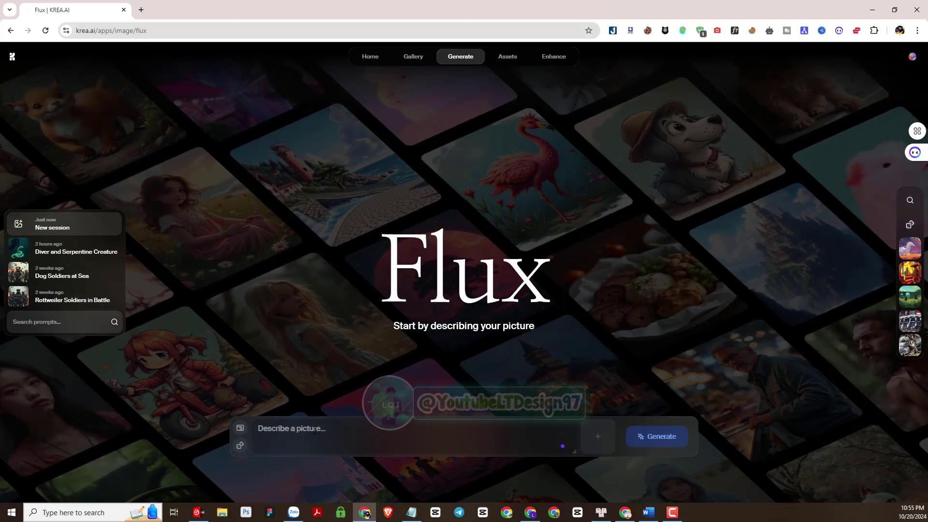
left_click(240, 428)
Copy the Bioluminescent Rift Shark prompt from ChatGPT, paste it as plain text into Krea, and generate
left_click(240, 428)
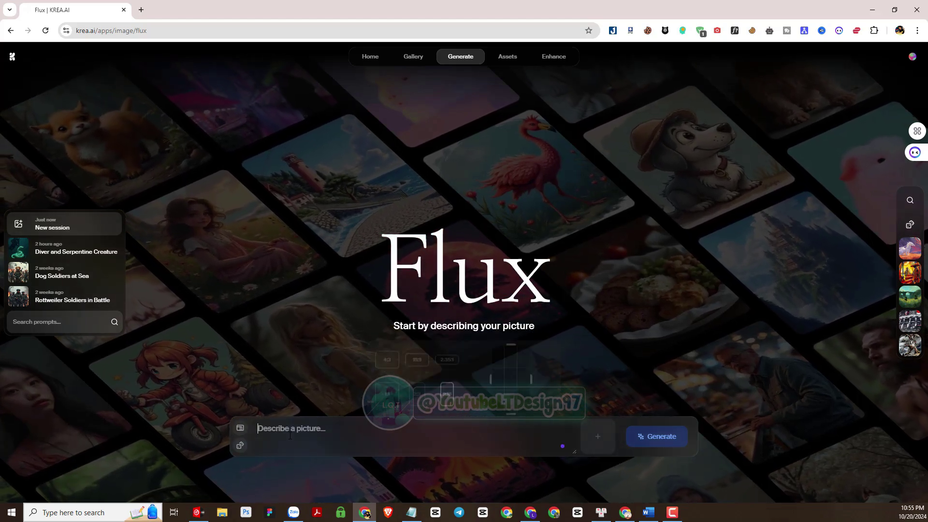
left_click(308, 434)
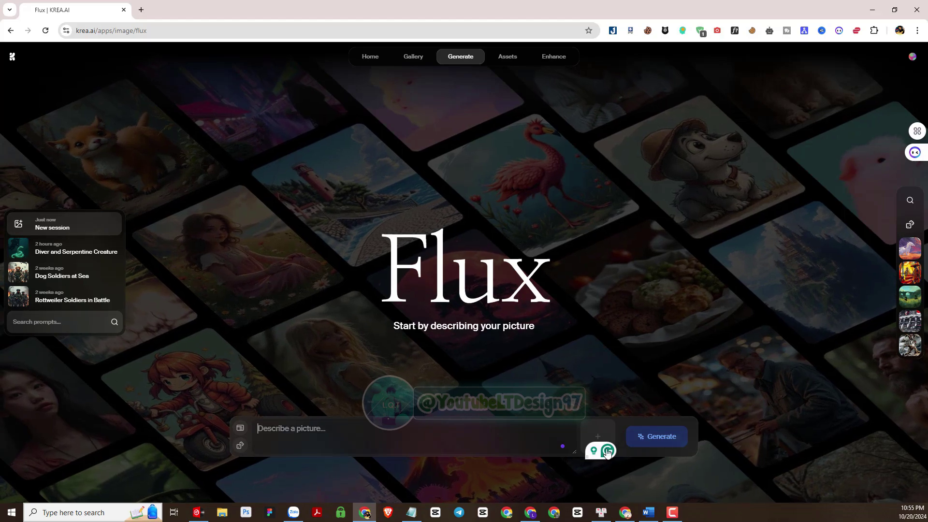
left_click(530, 509)
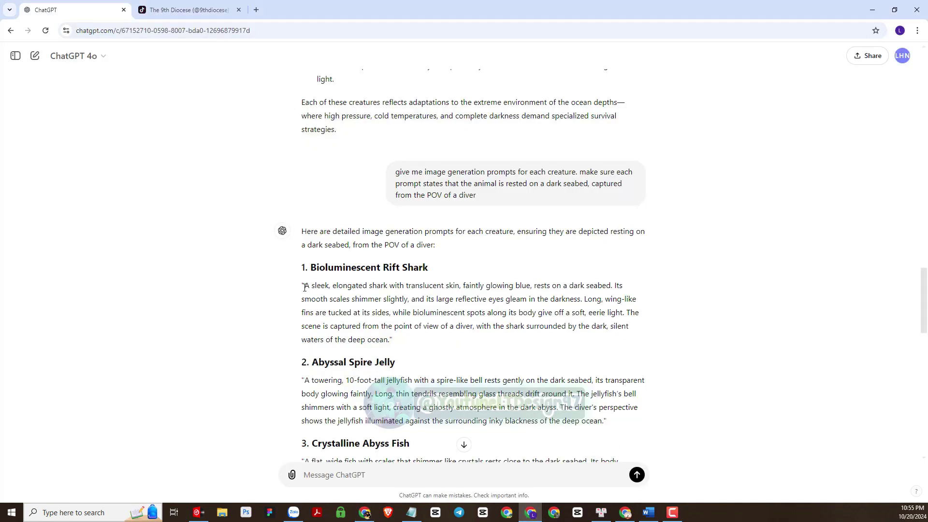
left_click_drag(304, 288, 387, 339)
right_click(372, 292)
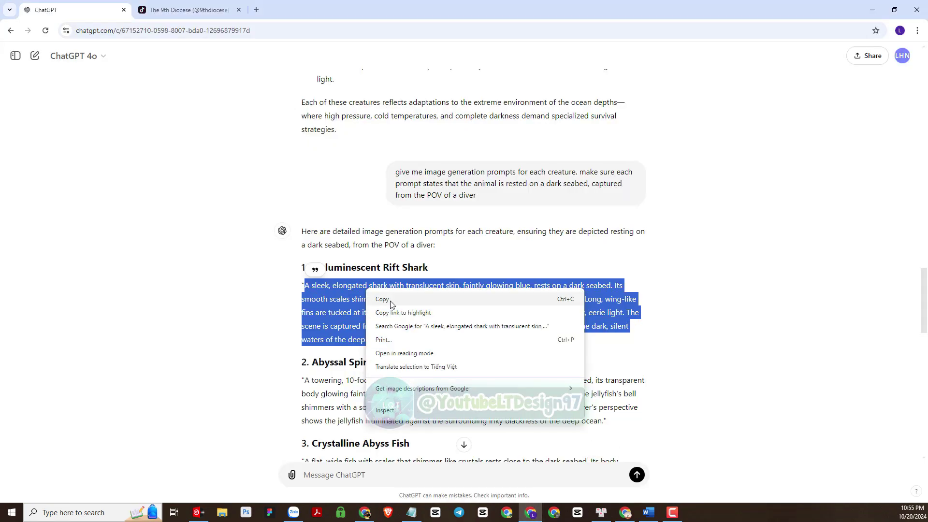
left_click(381, 301)
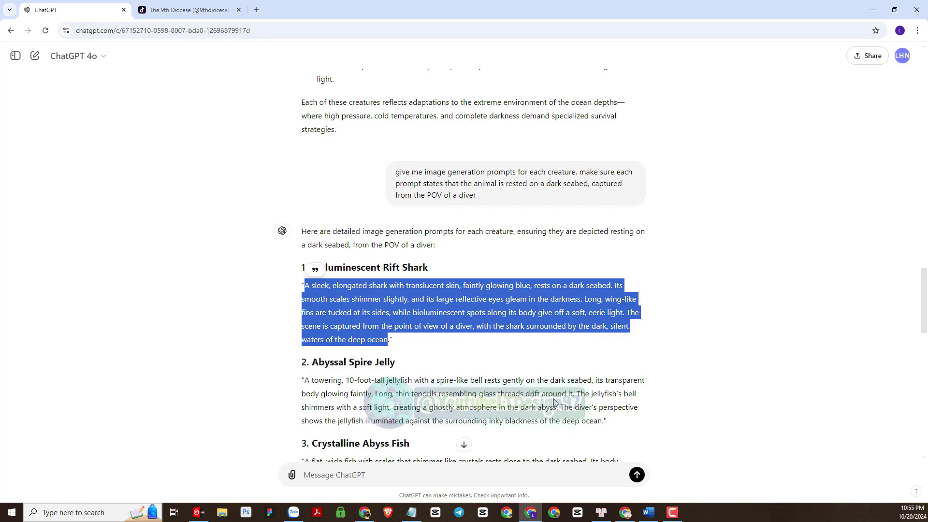
left_click(365, 511)
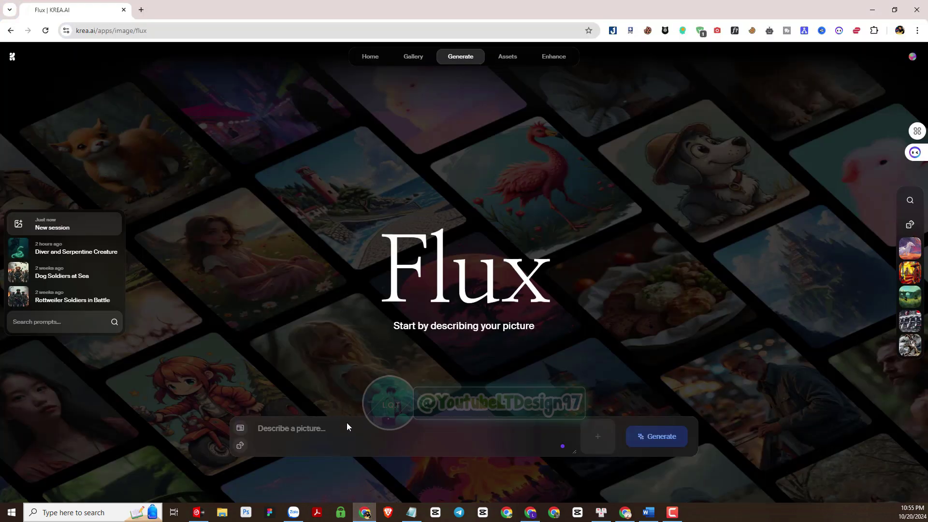
right_click(315, 443)
left_click(349, 279)
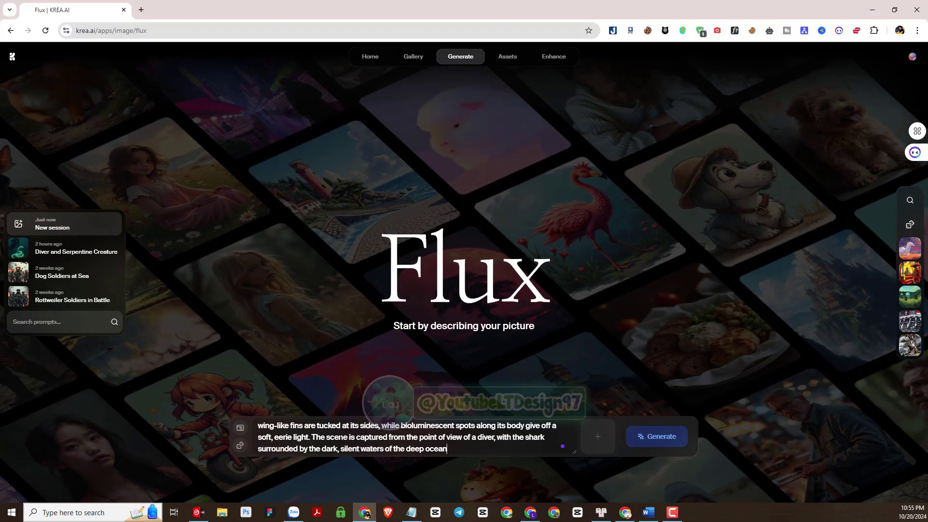
left_click(651, 437)
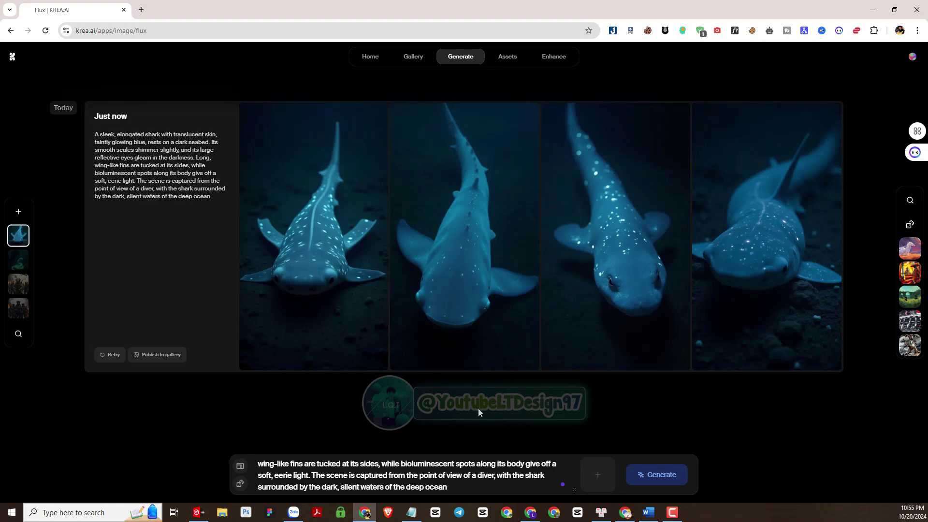
Copy the Abyssal Spire Jelly prompt from ChatGPT and paste it over Krea's shark prompt to generate jellyfish images
left_click(530, 512)
scroll(468, 291, "down", 3)
left_click_drag(304, 233, 602, 277)
right_click(555, 265)
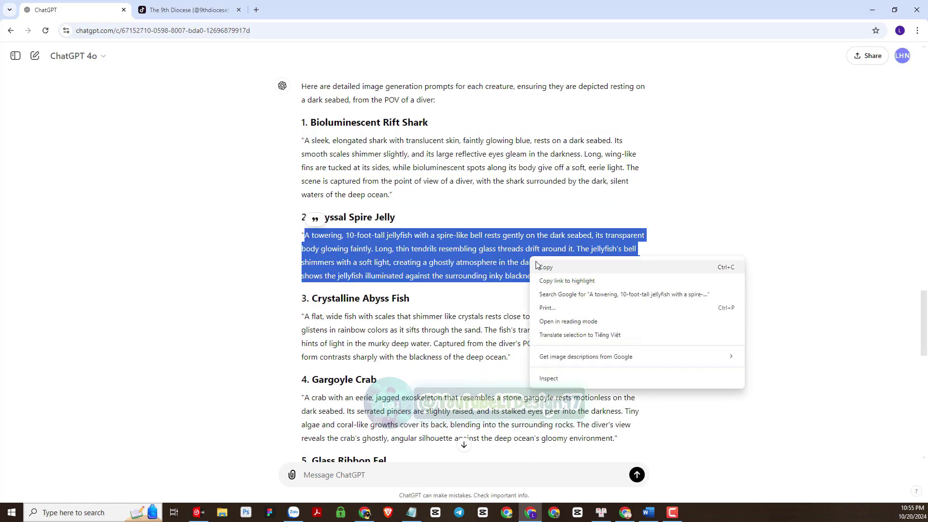
left_click(549, 271)
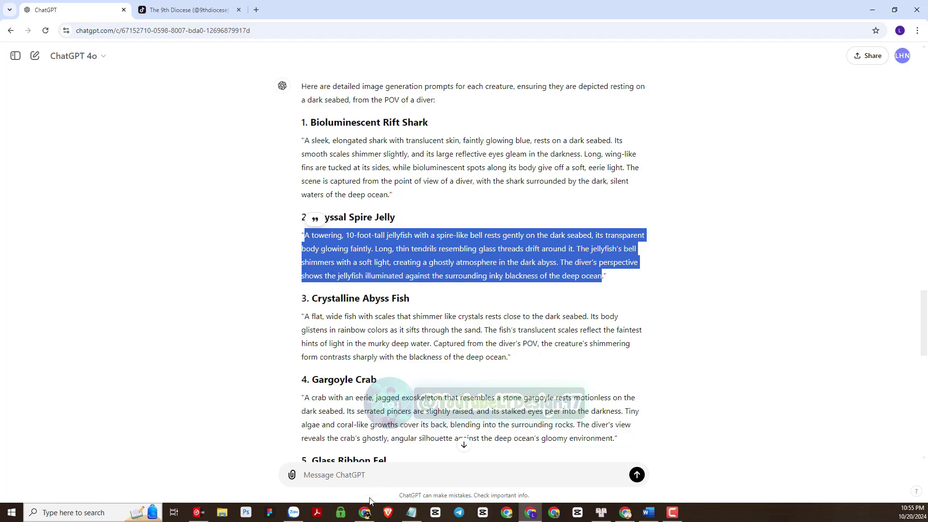
left_click(365, 512)
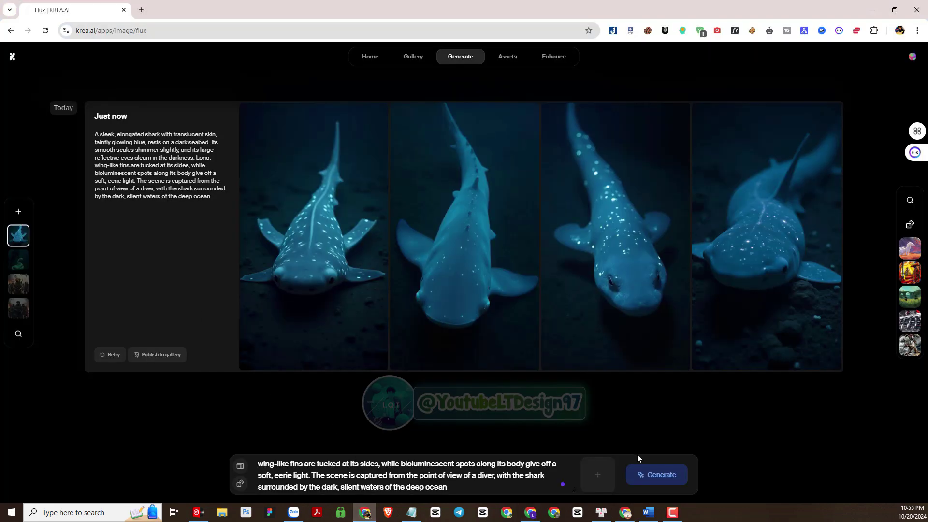
left_click_drag(457, 486, 225, 456)
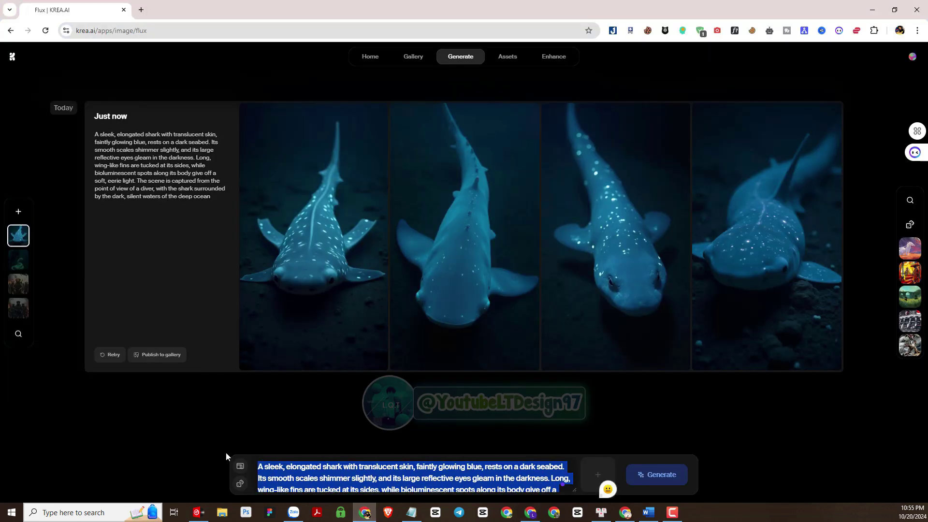
key("ctrl+v")
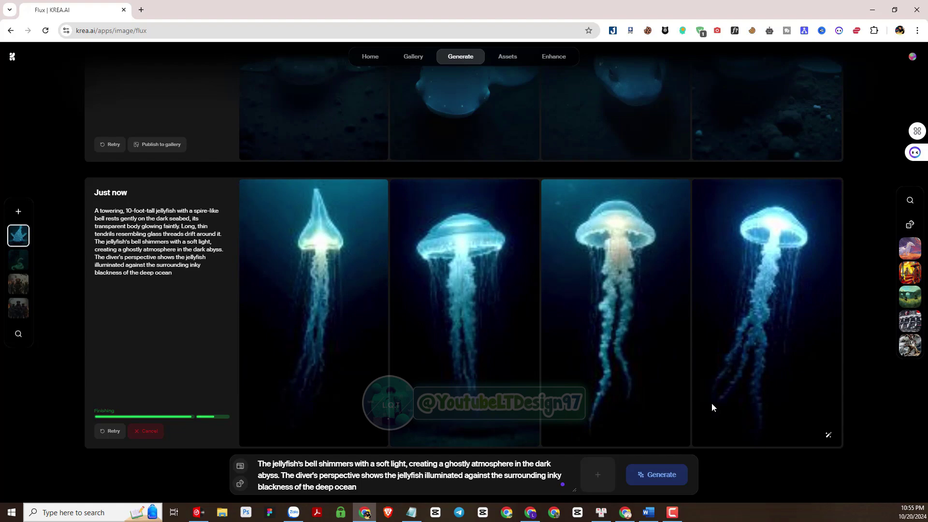
scroll(711, 407, "up", 4)
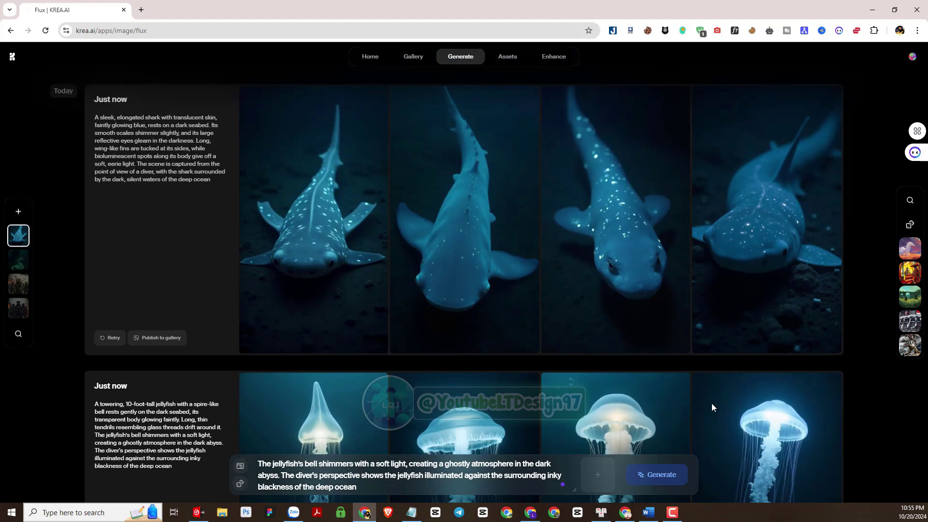
scroll(712, 404, "down", 4)
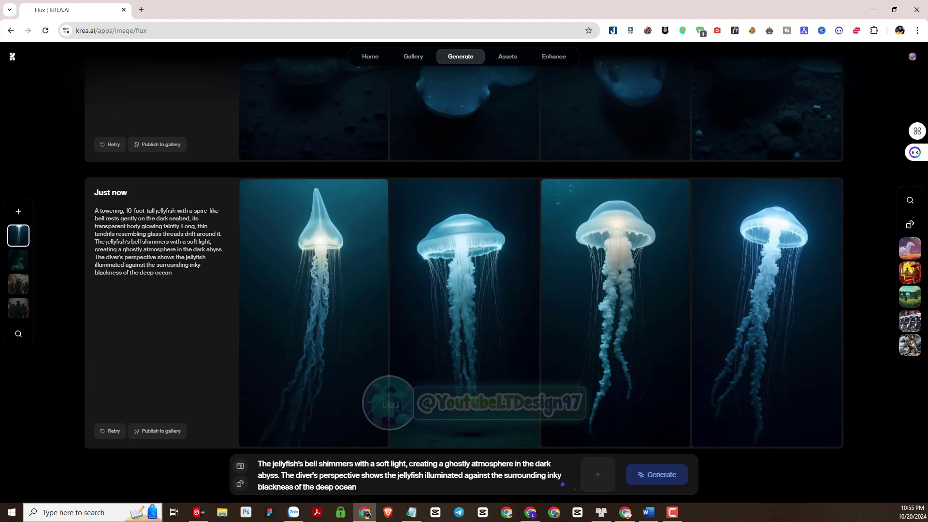
Copy the Crystalline Abyss Fish prompt and paste it over the jellyfish prompt in Krea to generate fish images
key("alt+Tab")
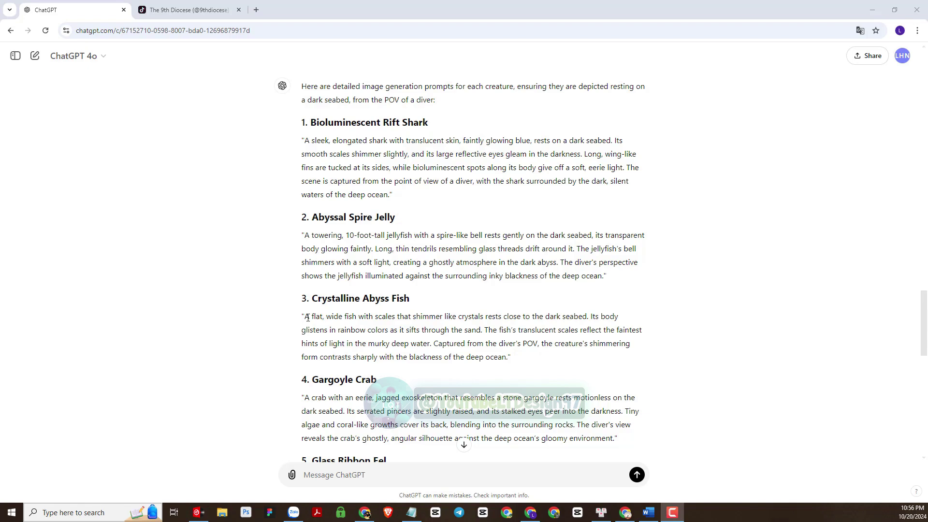
left_click_drag(305, 317, 542, 359)
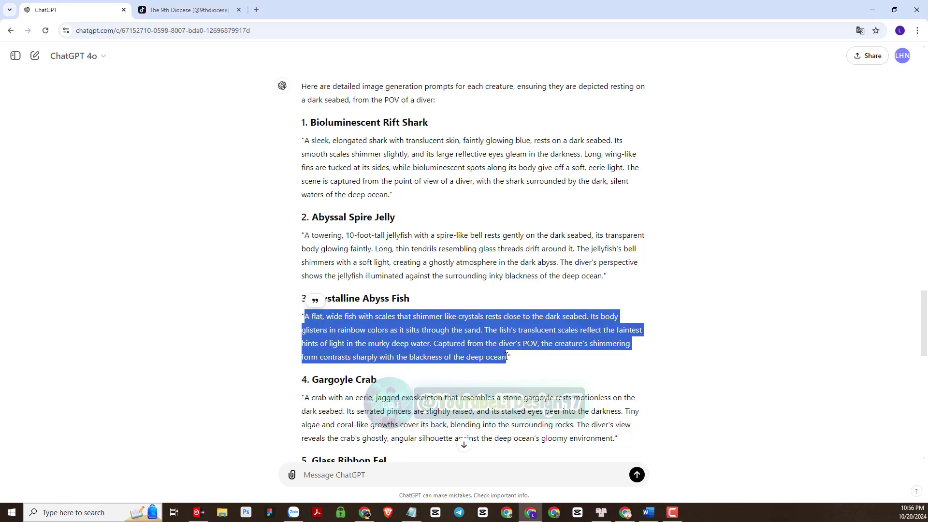
right_click(483, 322)
left_click(491, 339)
left_click(365, 512)
left_click(490, 482)
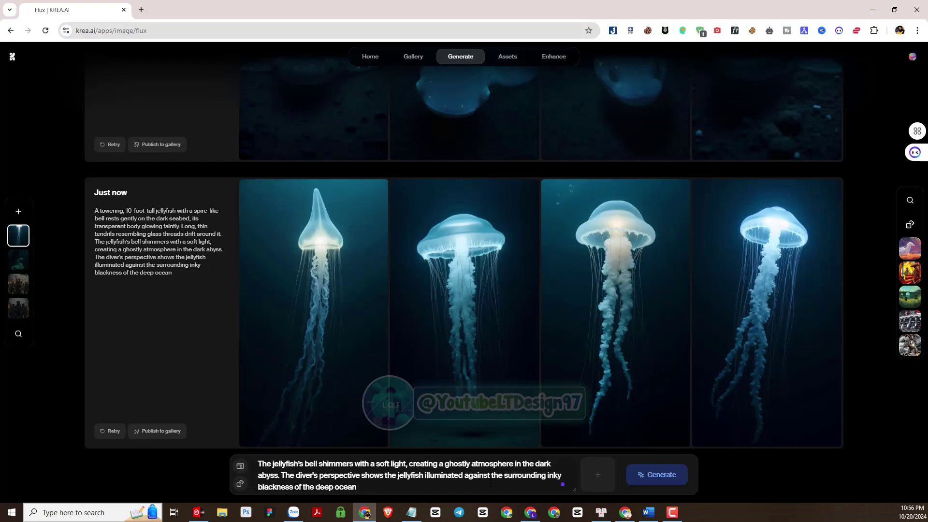
key("ctrl+a")
right_click(489, 476)
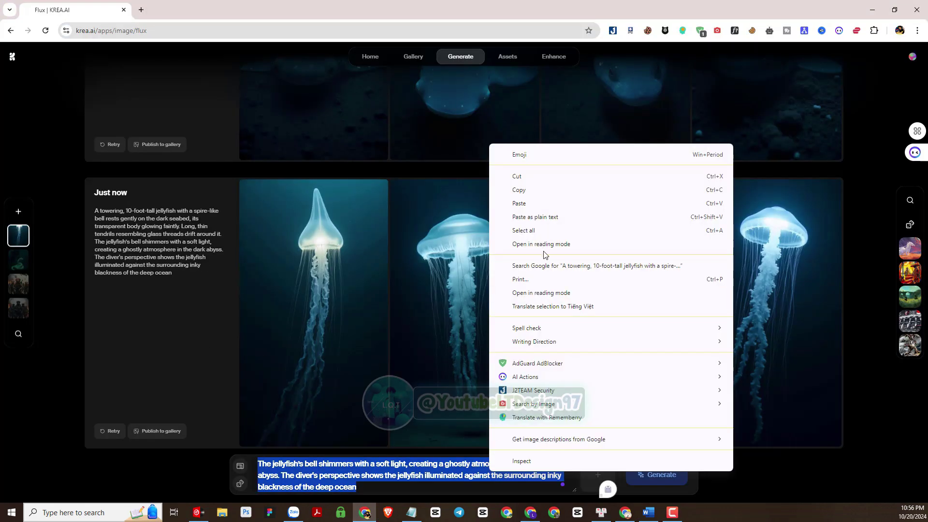
left_click(519, 203)
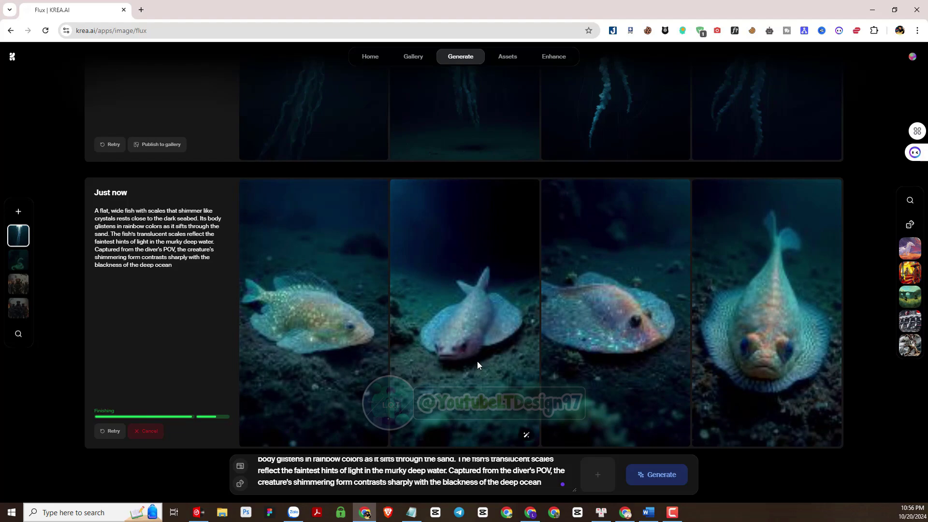
scroll(477, 361, "up", 10)
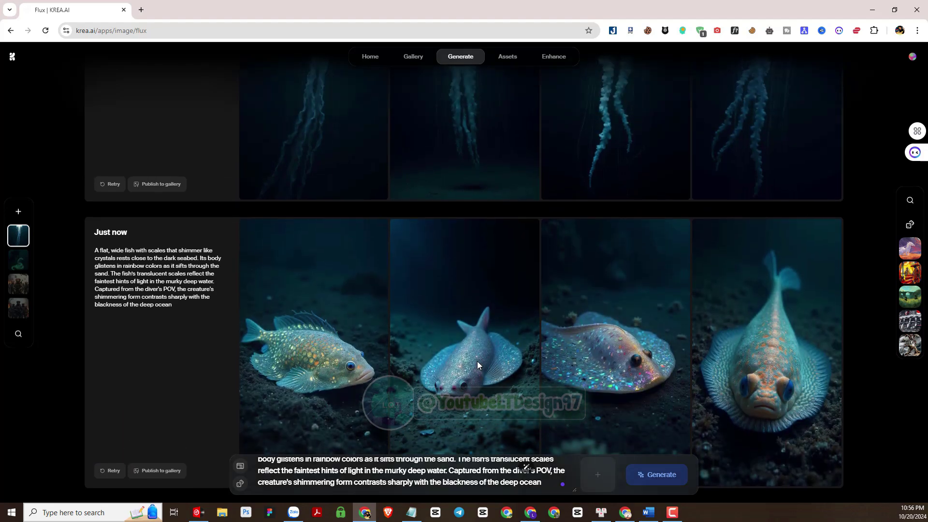
scroll(478, 366, "down", 10)
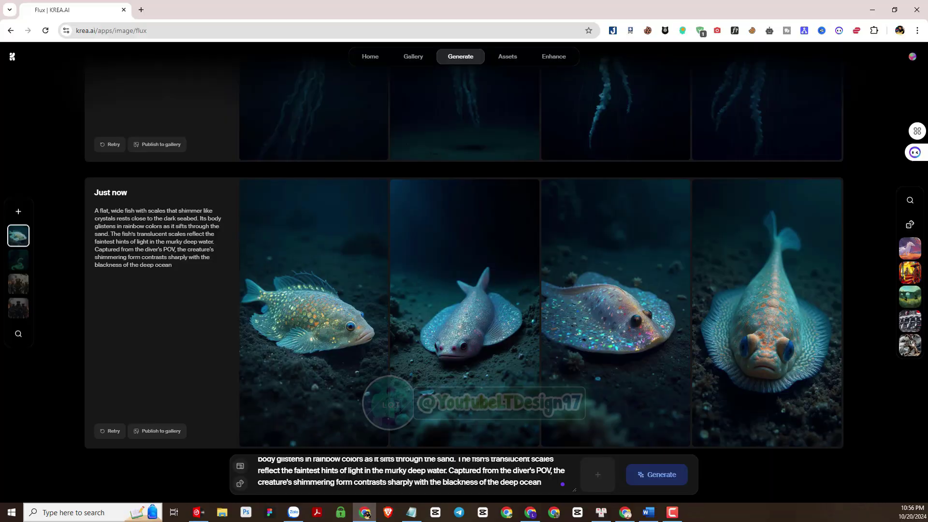
Copy the Ironback Sea Crawler prompt, replace Krea's fish prompt with it, and generate four images
left_click(366, 512)
left_click_drag(306, 375, 586, 431)
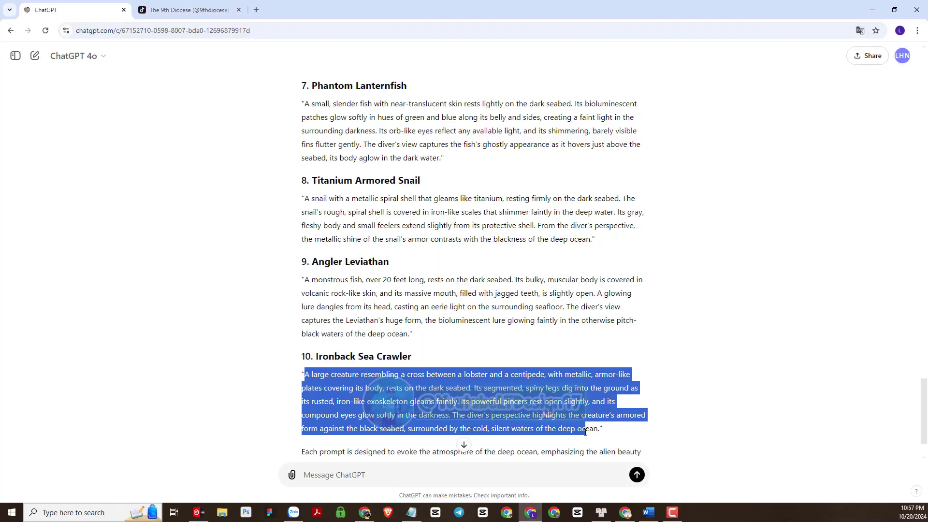
right_click(522, 384)
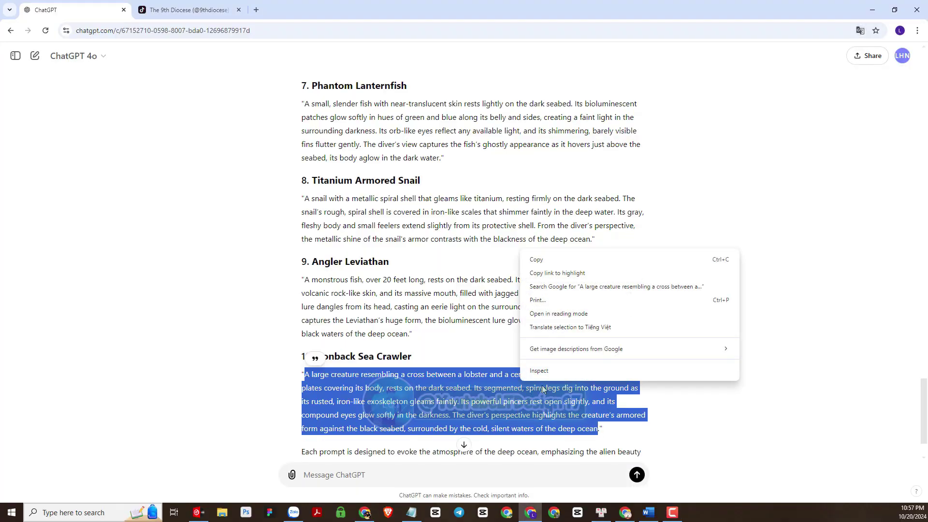
left_click(543, 259)
left_click(366, 513)
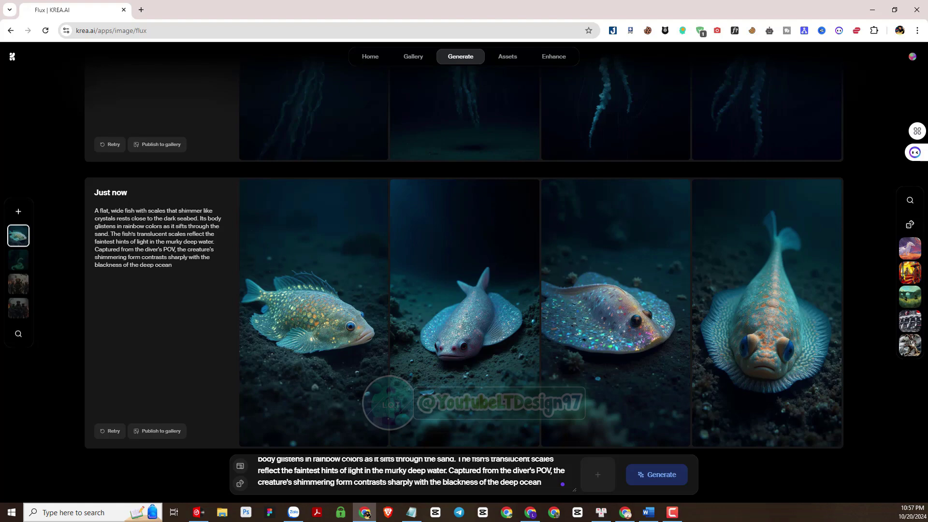
triple_click(346, 467)
key("ctrl+v")
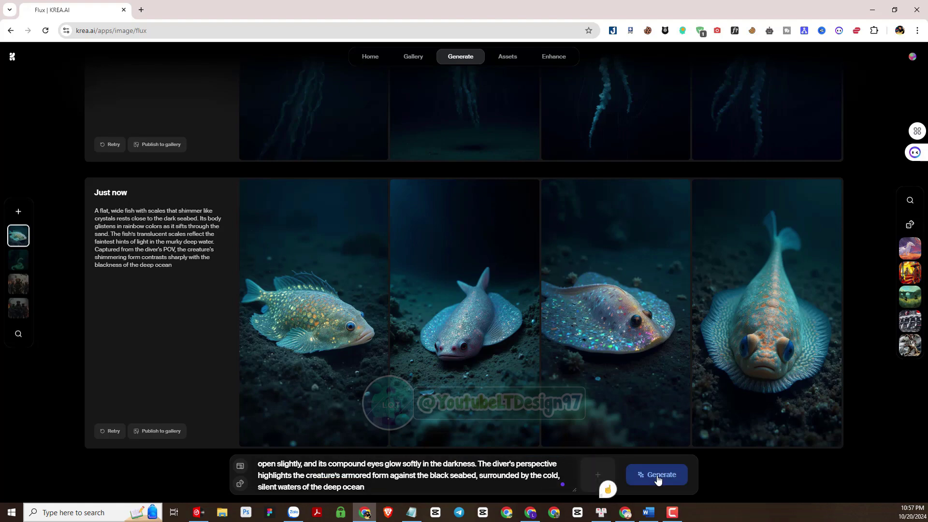
left_click(656, 474)
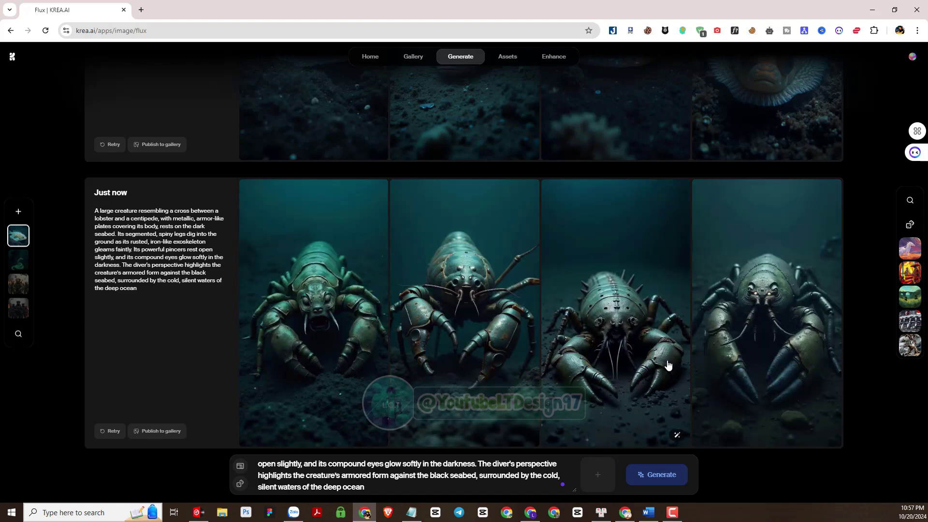
scroll(668, 365, "up", 10)
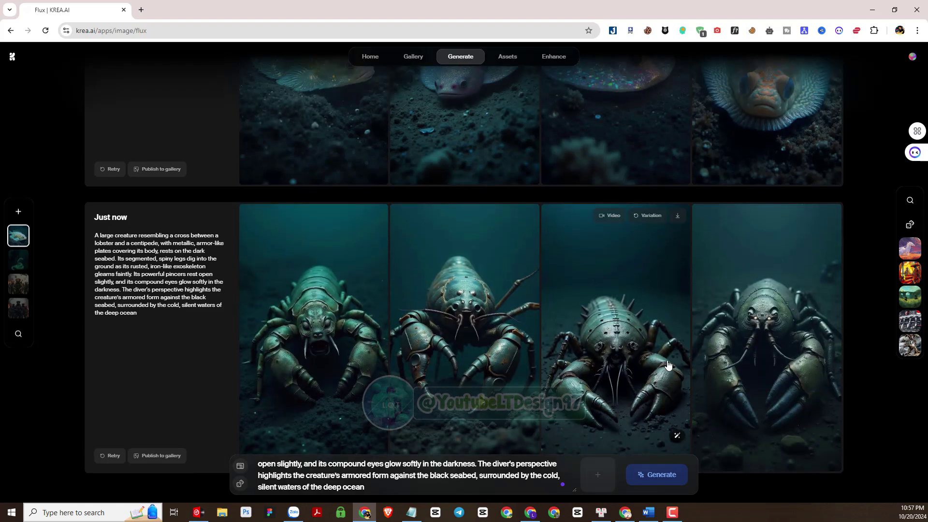
scroll(668, 365, "down", 8)
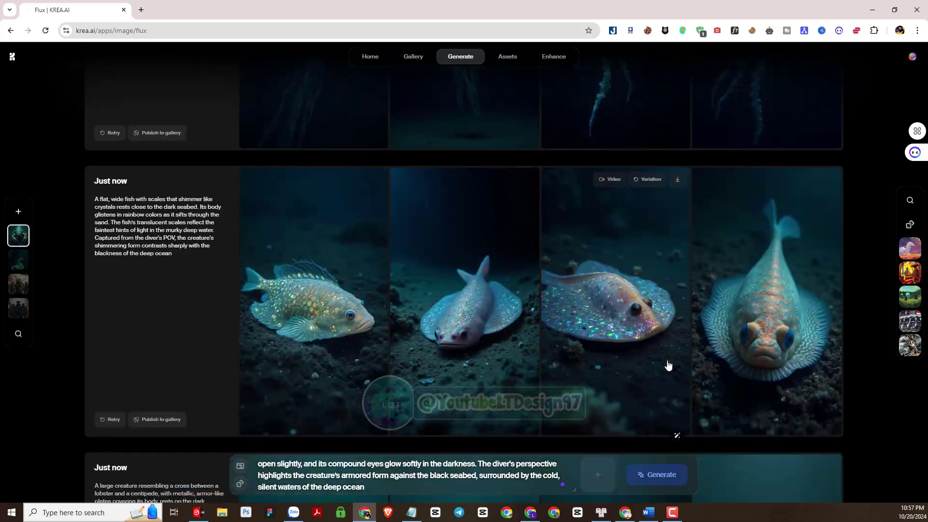
Copy the Angler Leviathan prompt paragraph from ChatGPT's prompt list
left_click(366, 513)
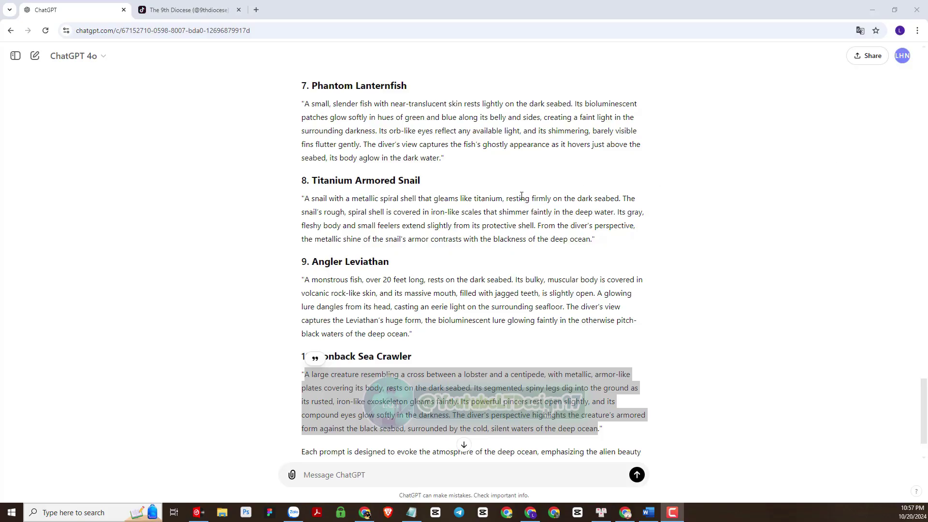
left_click_drag(306, 280, 408, 333)
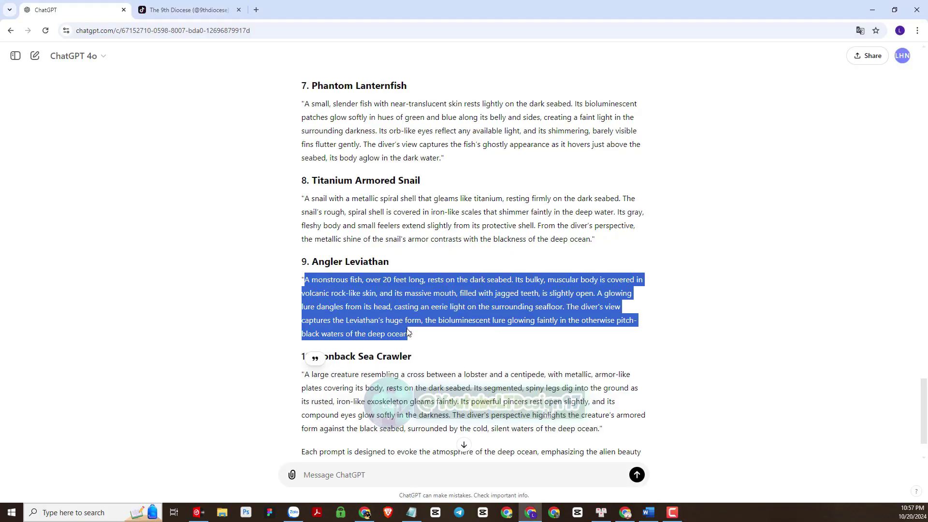
right_click(413, 297)
left_click(439, 305)
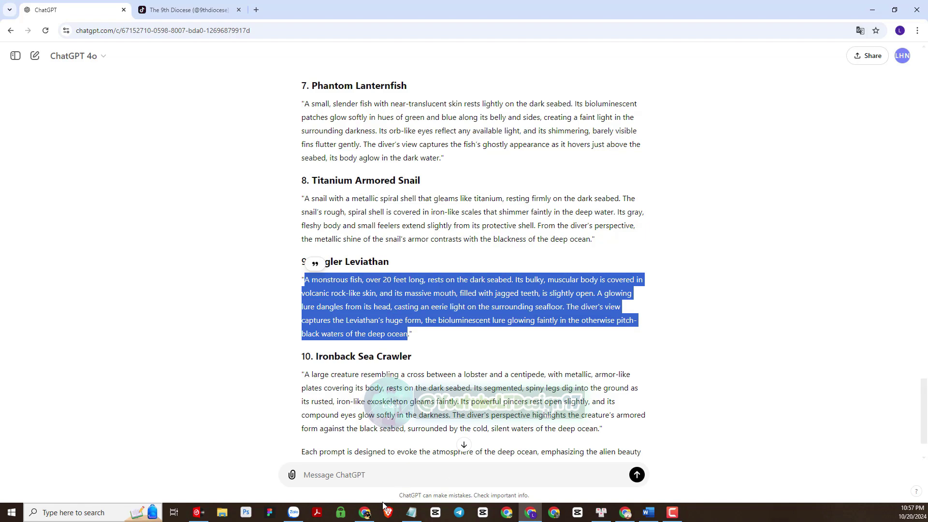
Replace Krea's prompt with the Angler Leviathan text, then look back over ChatGPT's prompts
left_click(366, 512)
key("ctrl+a")
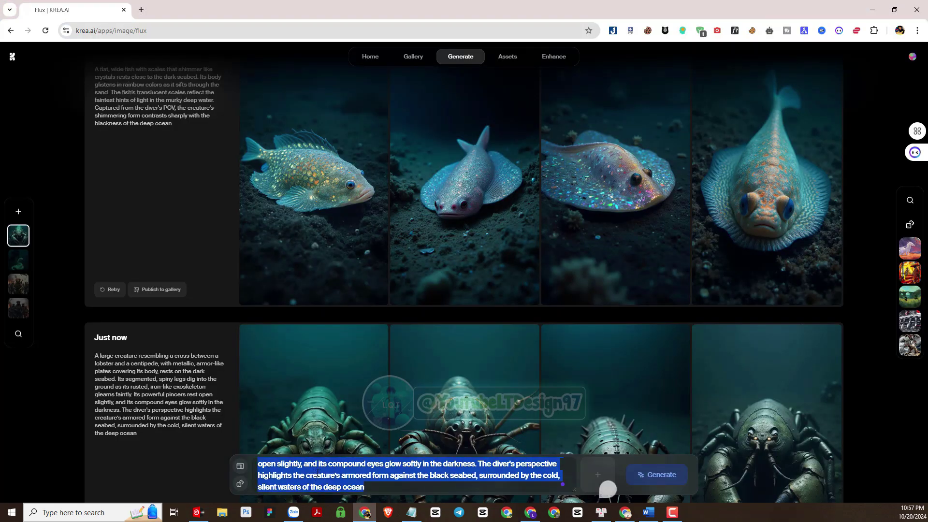
key("ctrl+v")
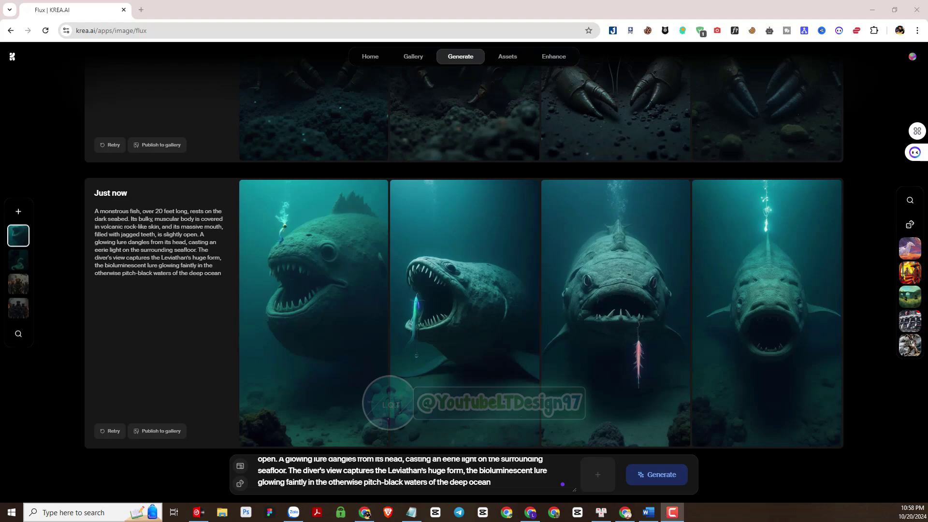
left_click(532, 514)
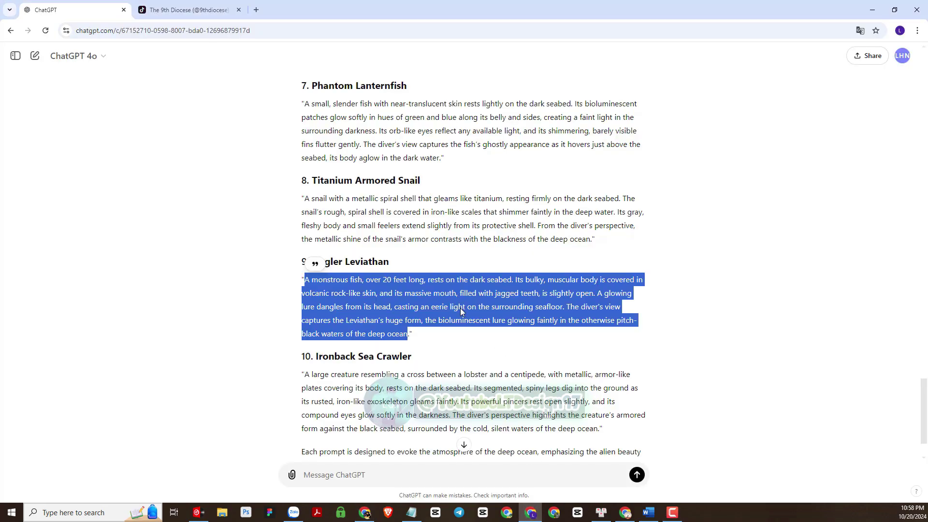
scroll(333, 237, "up", 2)
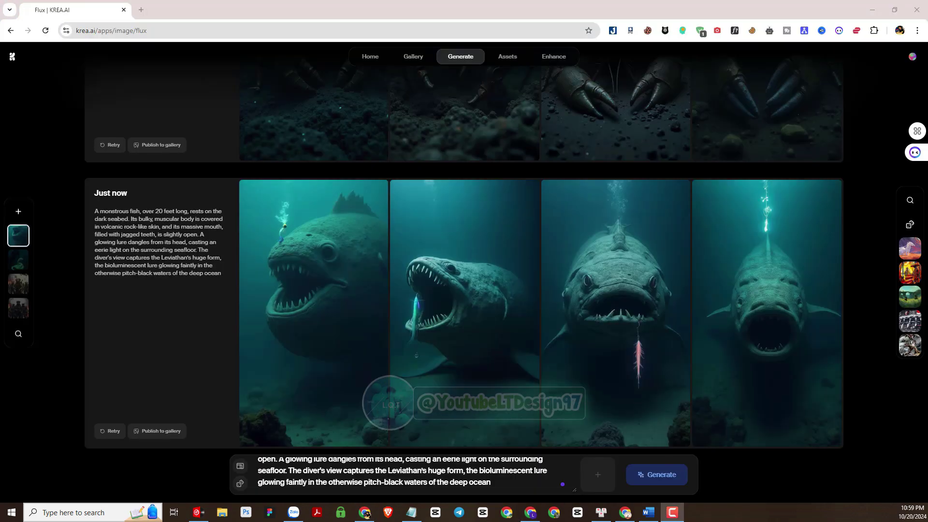
scroll(654, 277, "up", 15)
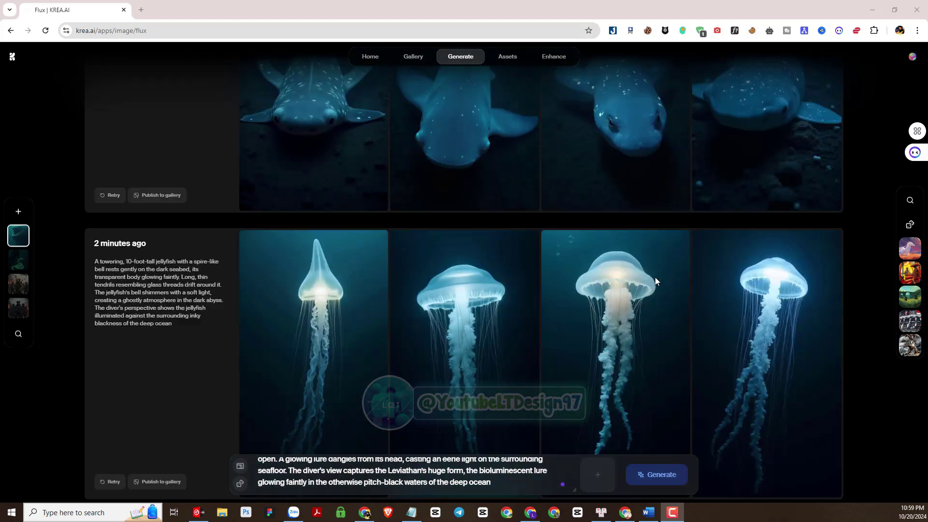
scroll(654, 277, "down", 5)
scroll(654, 277, "down", 9)
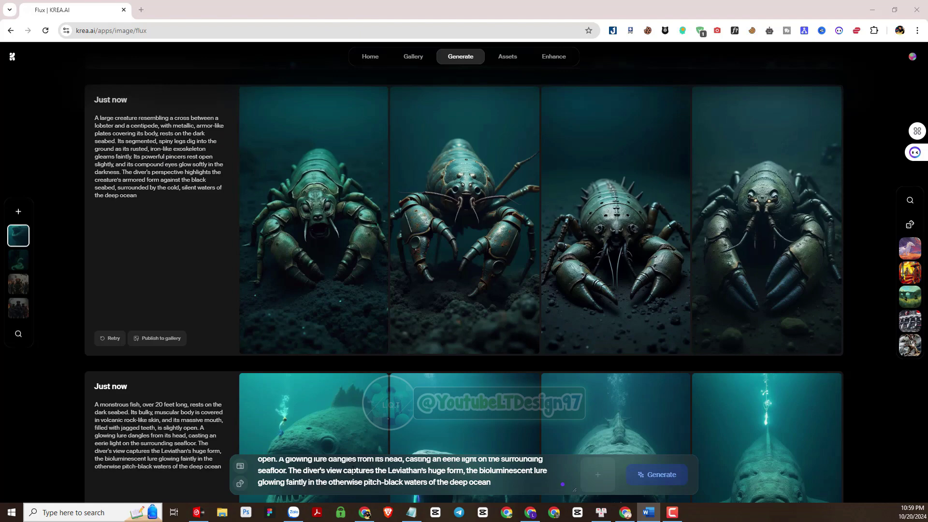
Prefix the prompt with 'A photo of a diver observing', lowercase the old 'A', and generate
key("ctrl+Home")
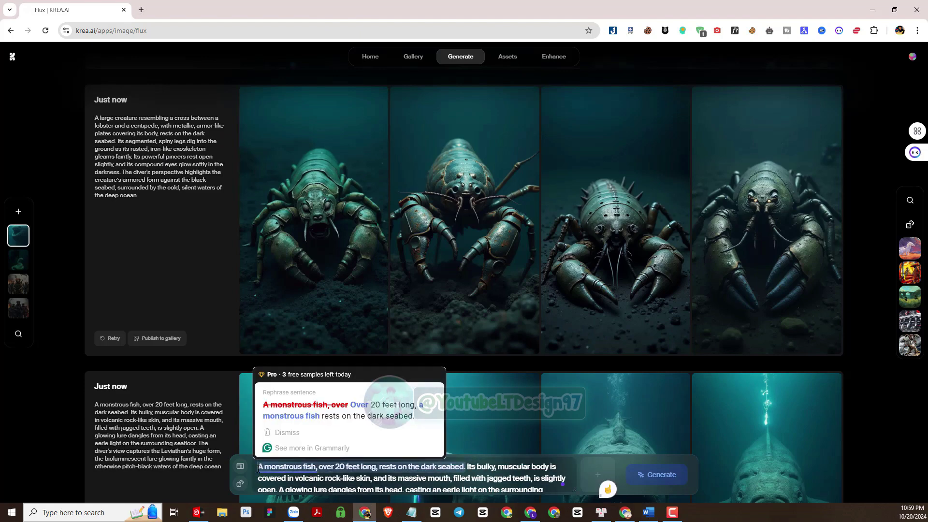
type("A photo of a diver observing")
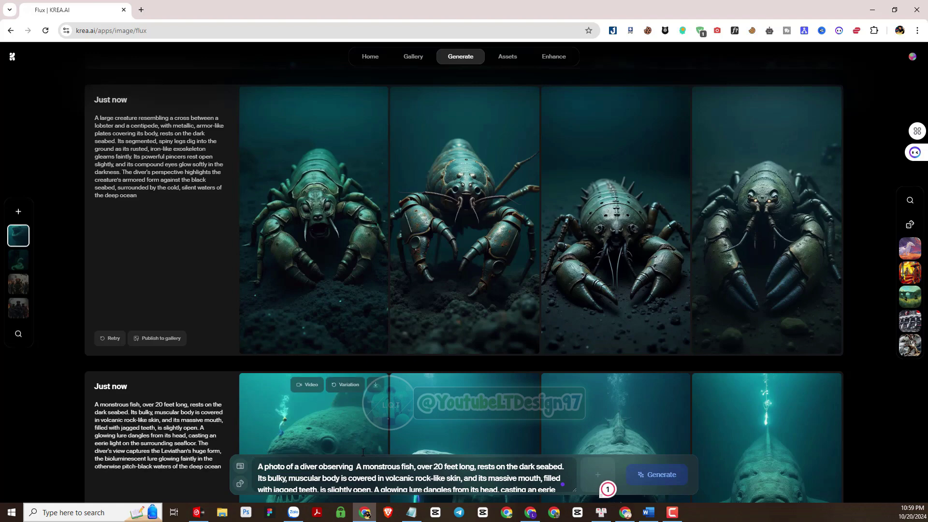
key("Delete")
type("a")
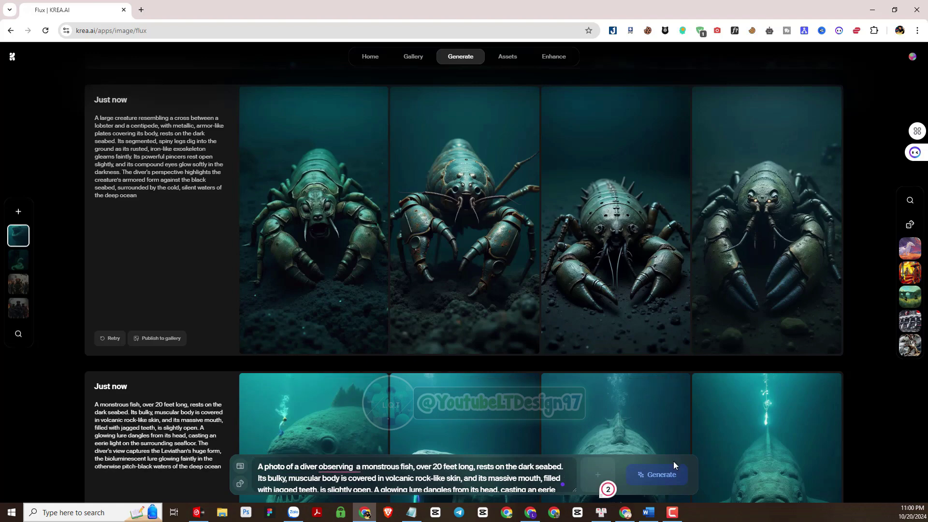
left_click(655, 476)
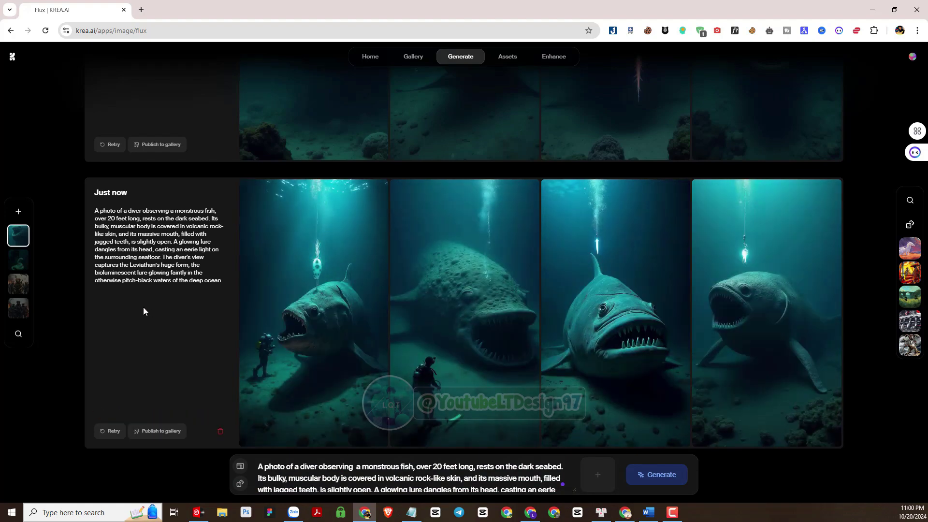
Review the new diver-and-angler-fish images, then return to ChatGPT's prompt list
scroll(487, 348, "up", 3)
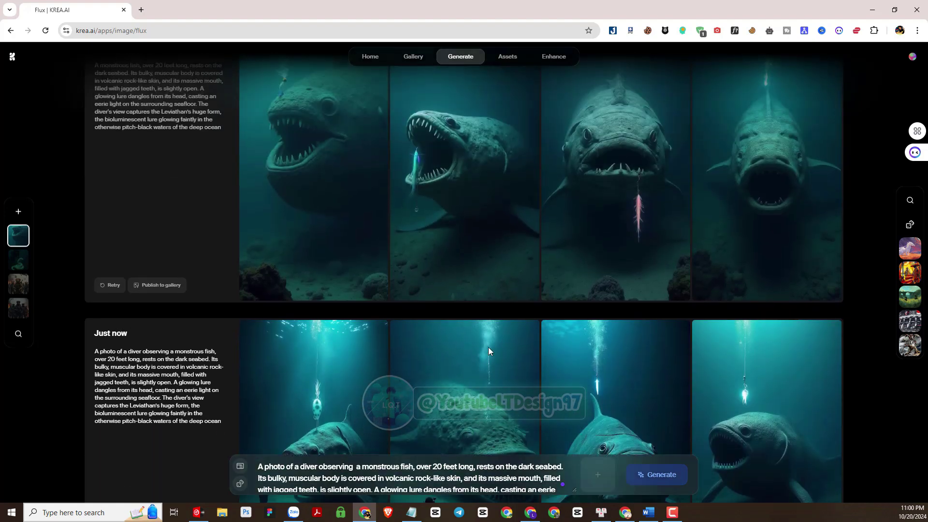
scroll(489, 351, "down", 3)
scroll(489, 351, "up", 4)
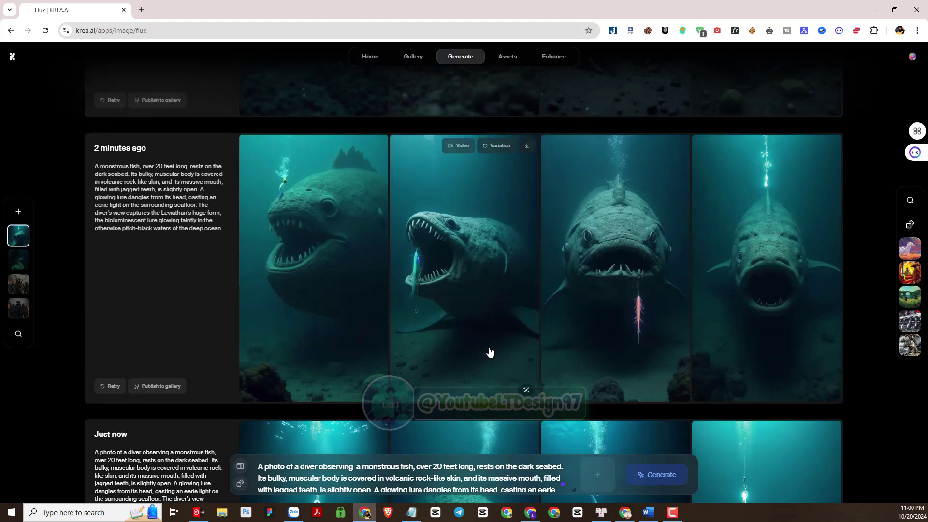
scroll(489, 352, "down", 4)
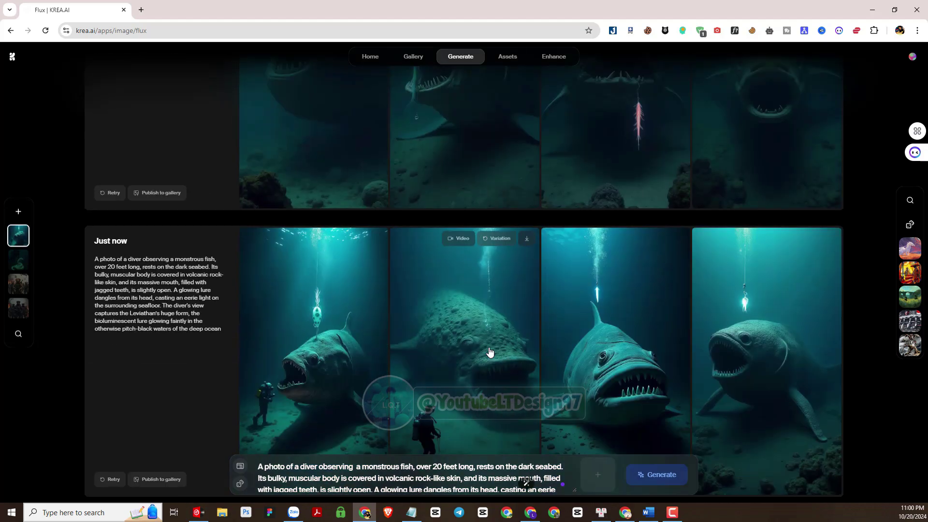
left_click(534, 516)
left_click(535, 516)
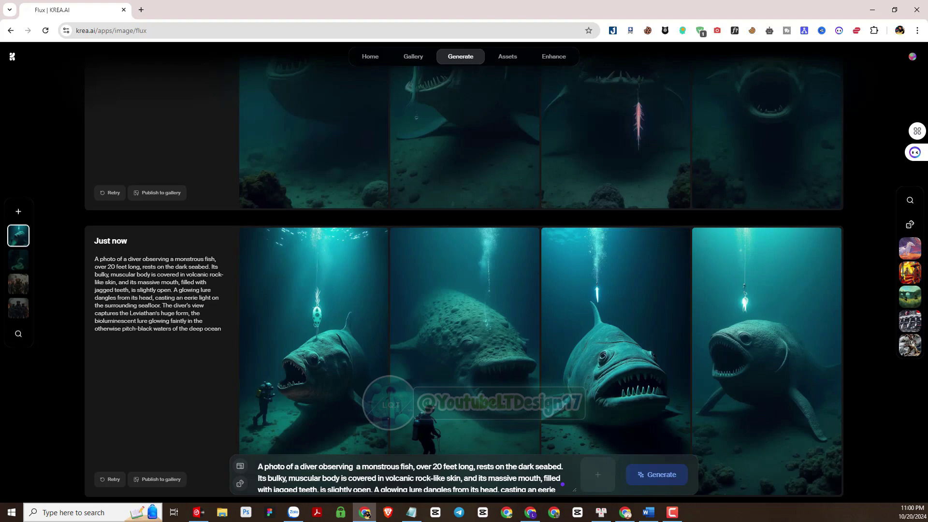
left_click(672, 512)
left_click(365, 513)
scroll(564, 299, "up", 2)
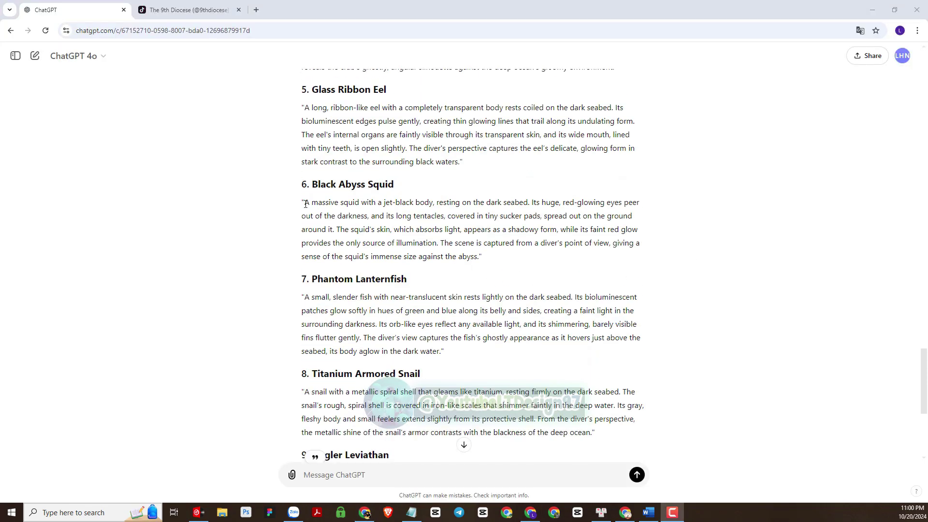
Select and copy the Black Abyss Squid paragraph, then switch windows
left_click_drag(305, 204, 483, 258)
right_click(470, 223)
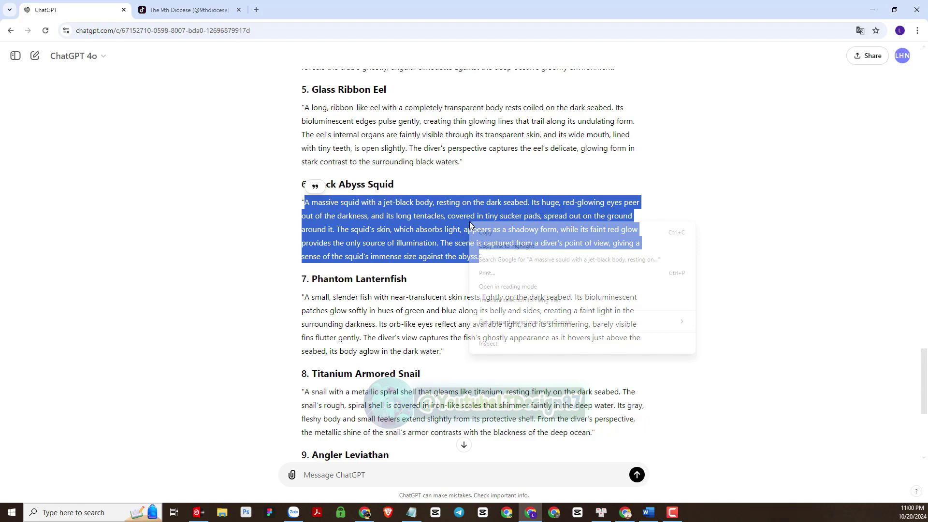
left_click(503, 236)
key("alt+Tab")
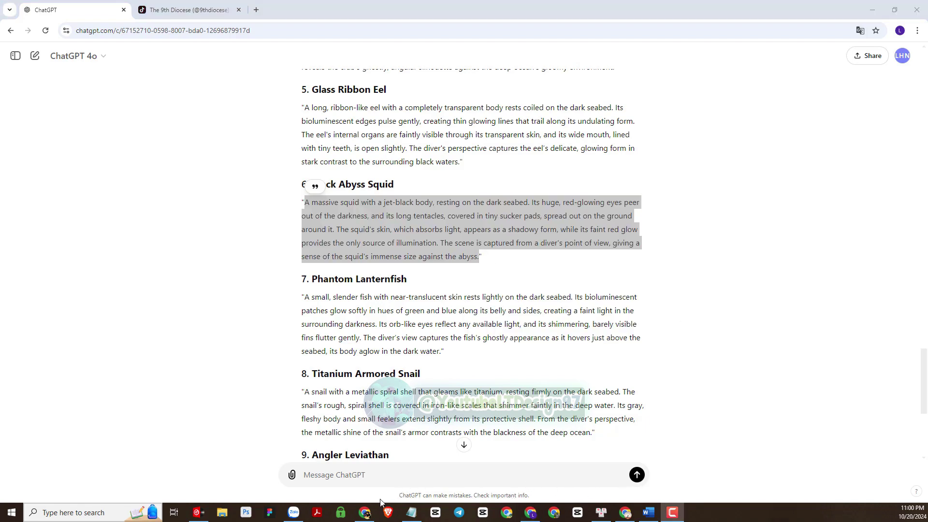
Replace Krea's prompt with the Black Abyss Squid text and generate four squid-and-diver images
left_click(365, 516)
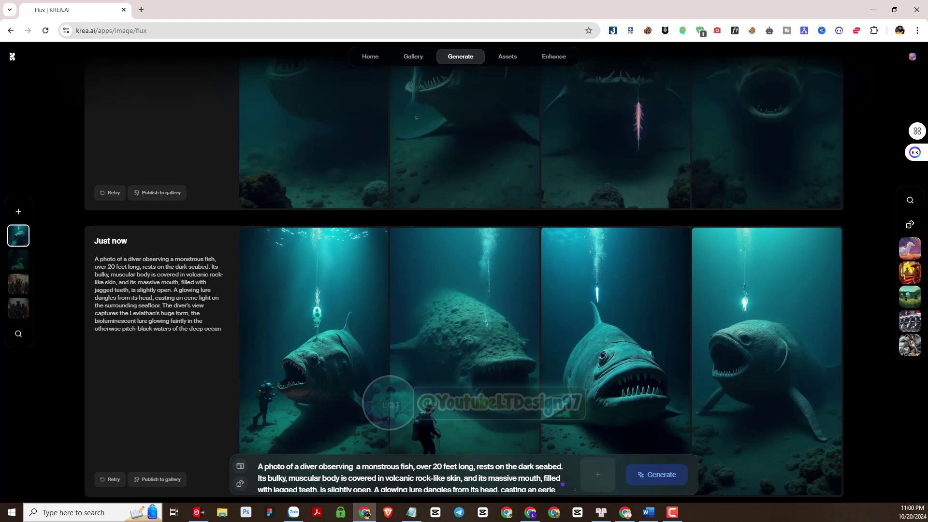
key("ctrl+a")
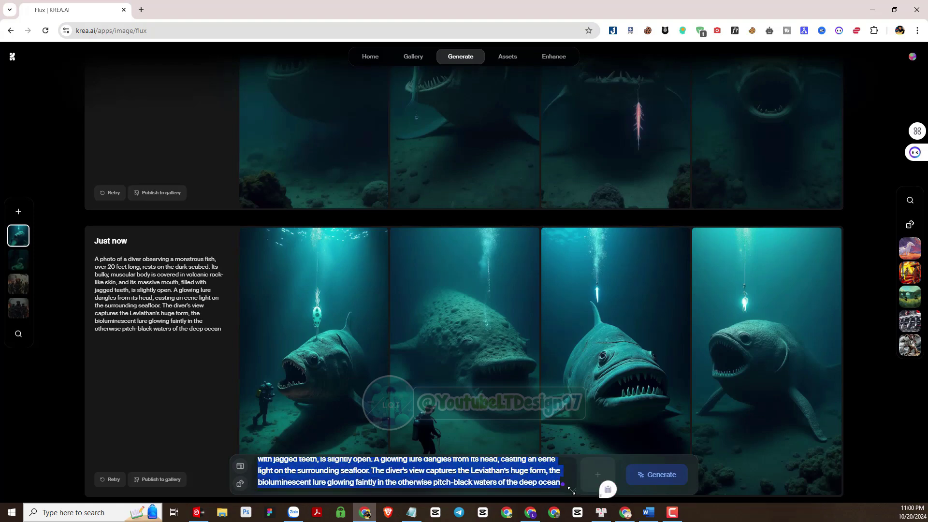
key("ctrl+v")
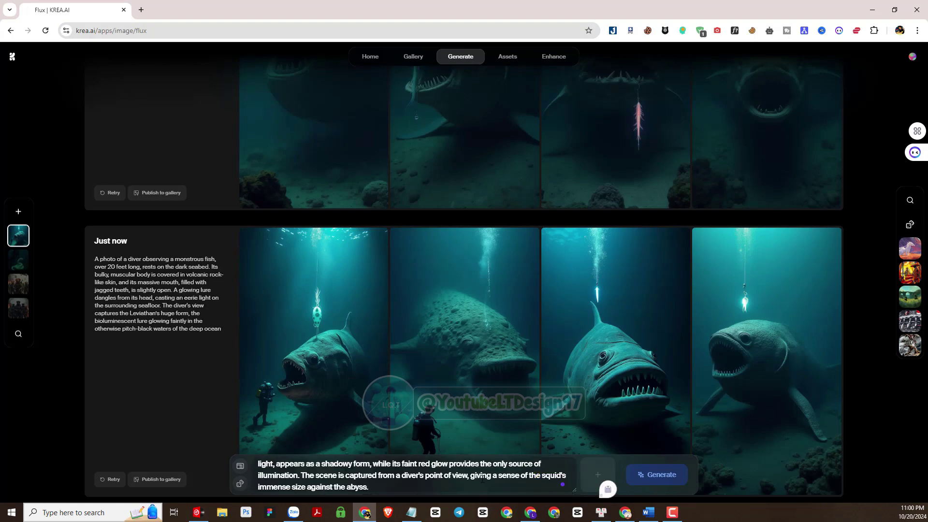
scroll(483, 478, "up", 5)
left_click(656, 475)
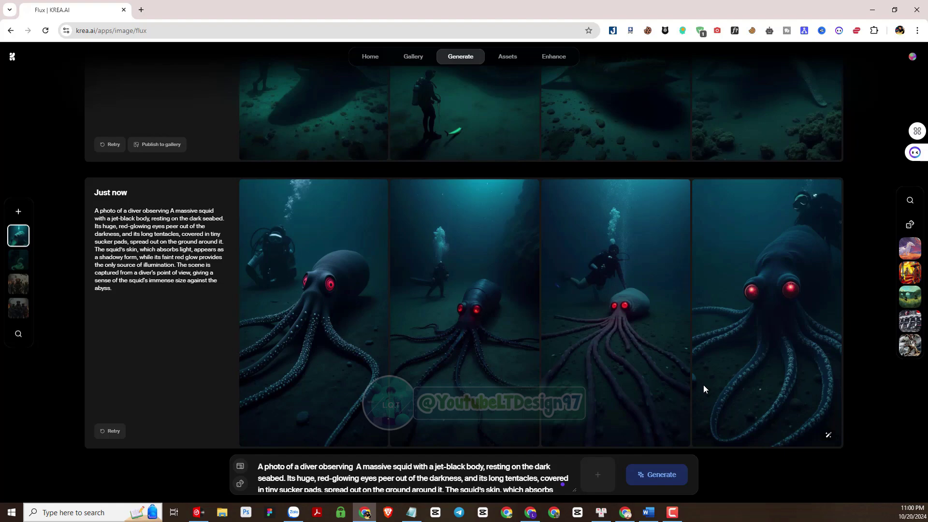
mouse_move(315, 384)
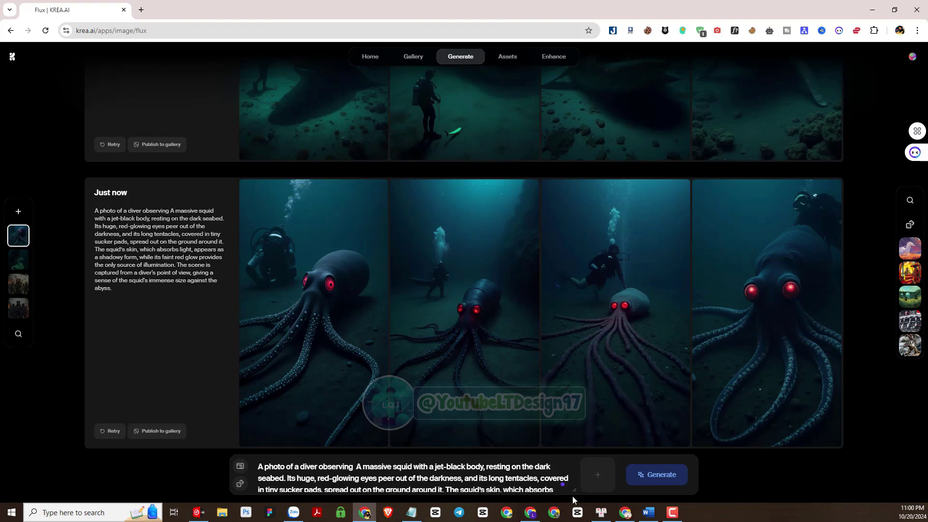
left_click(530, 512)
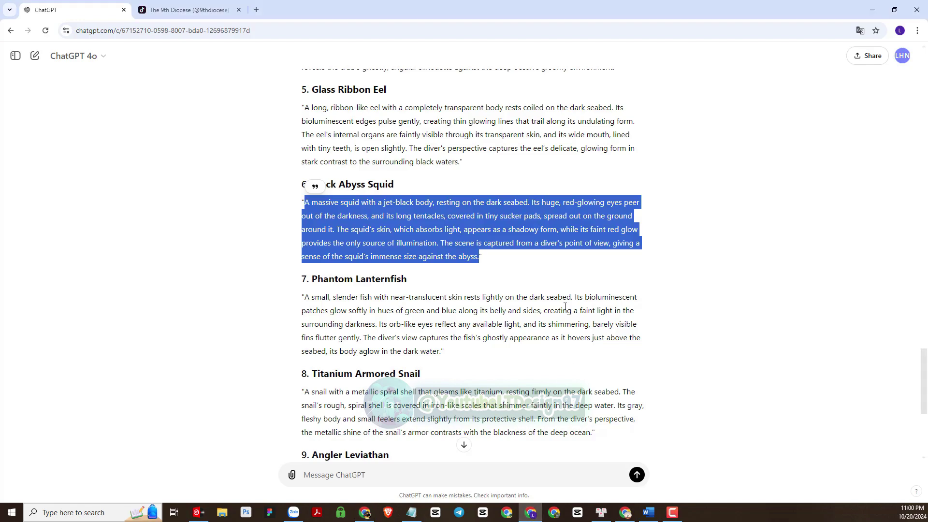
Select and copy the Glass Ribbon Eel paragraph, then switch to Krea
scroll(334, 300, "up", 3)
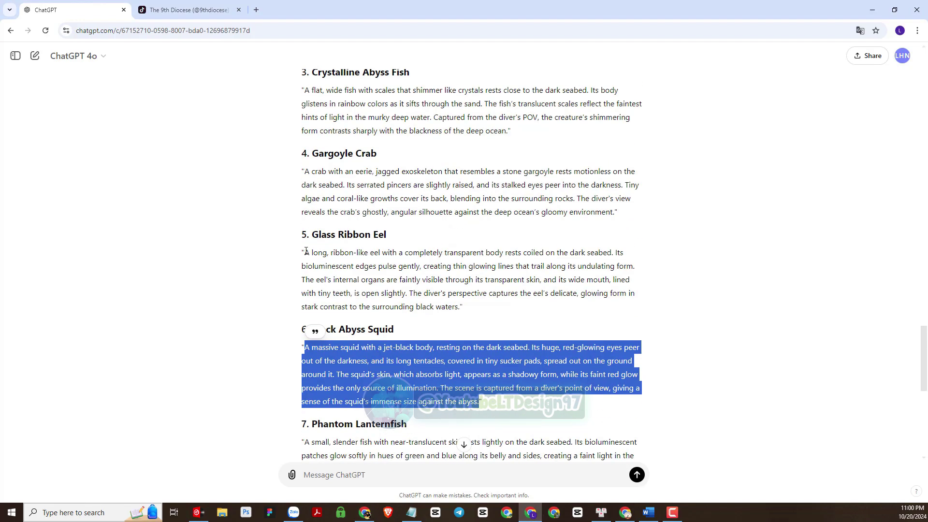
left_click_drag(305, 250, 458, 304)
right_click(447, 279)
left_click(467, 293)
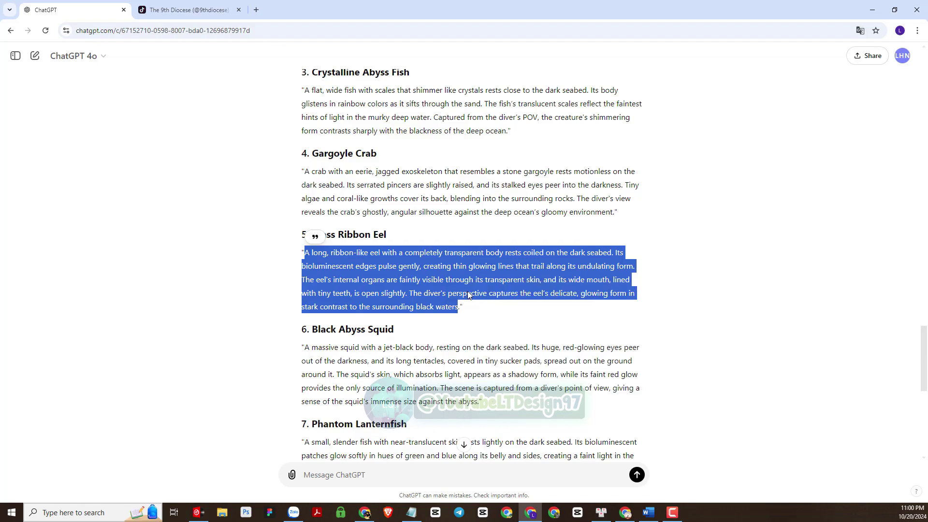
key("alt+Tab")
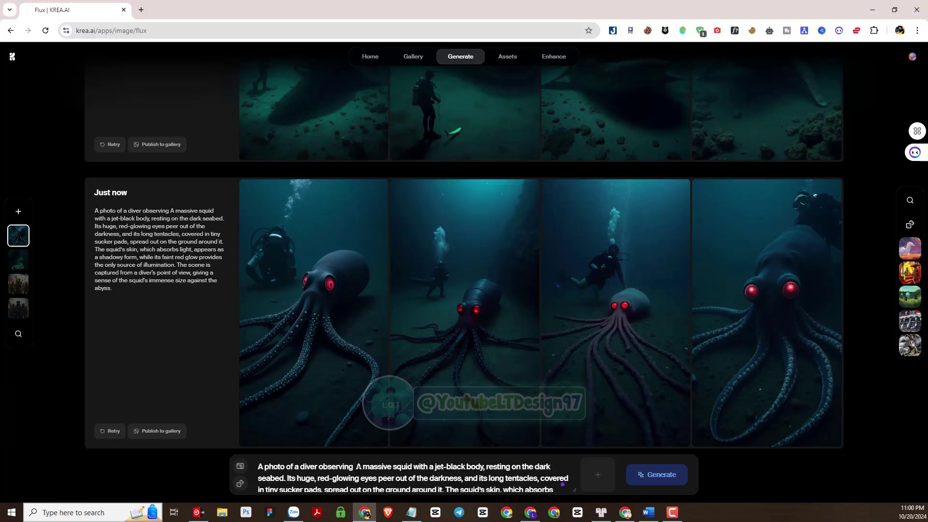
Paste the Glass Ribbon Eel prompt over the squid text and generate two batches of eel images
key("ctrl+a")
key("ctrl+v")
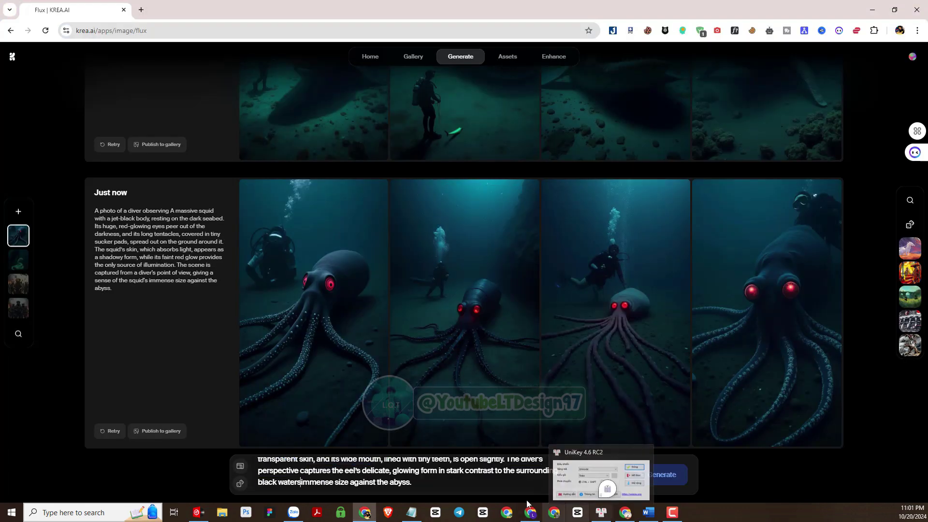
left_click(655, 479)
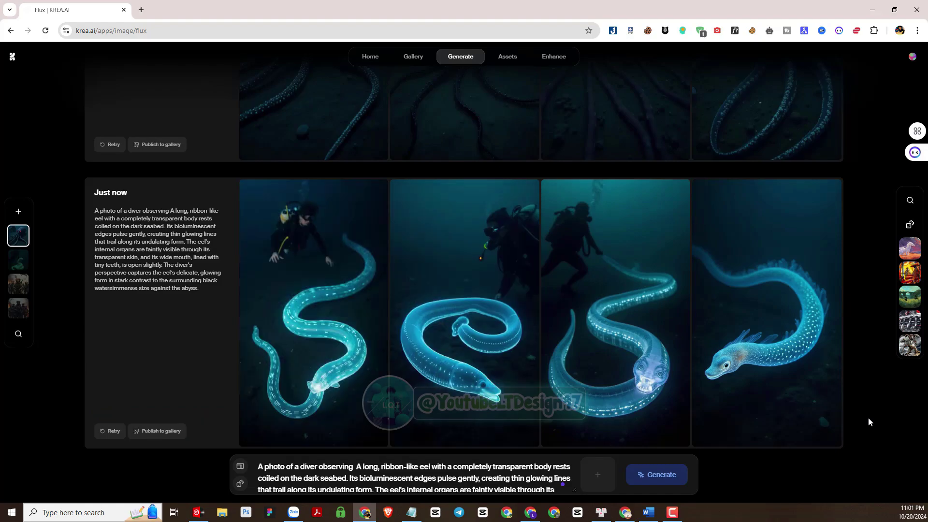
scroll(737, 410, "up", 4)
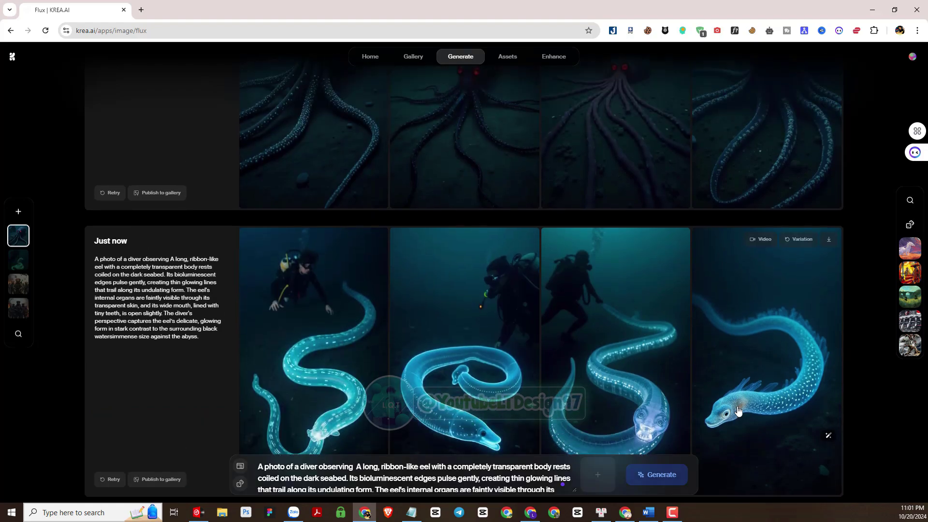
scroll(740, 375, "down", 2)
scroll(741, 372, "up", 15)
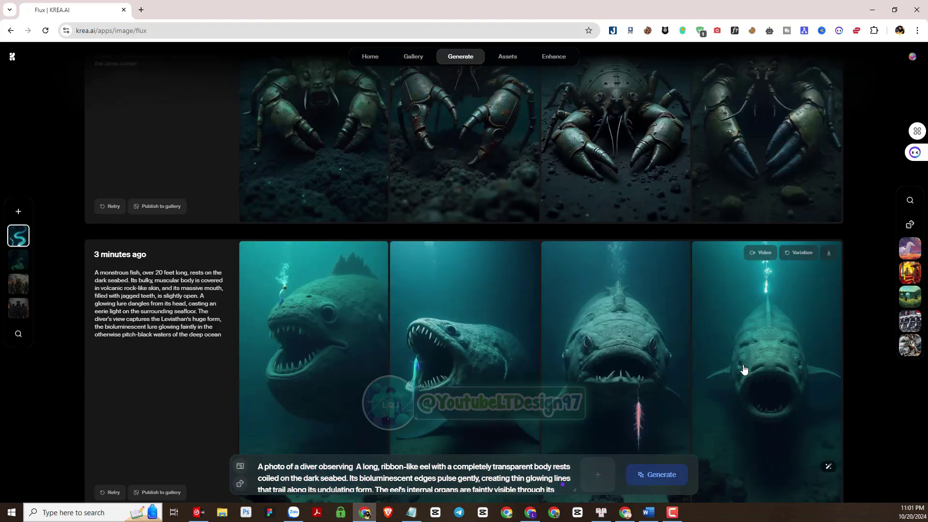
scroll(743, 369, "up", 10)
scroll(743, 369, "down", 12)
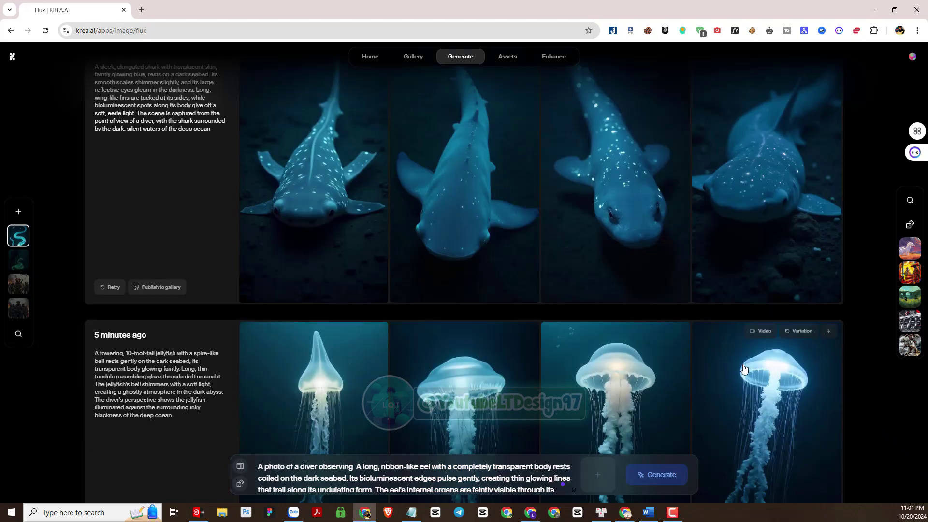
scroll(744, 367, "down", 18)
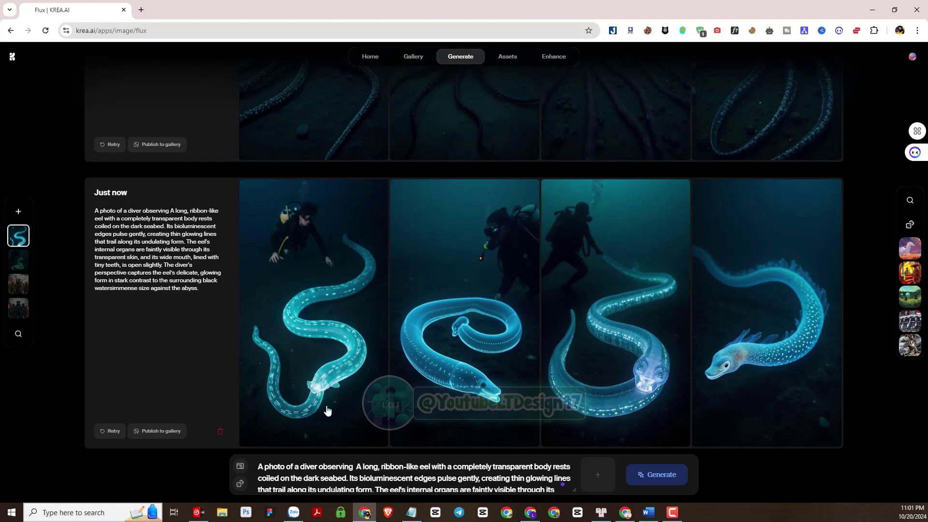
left_click(656, 479)
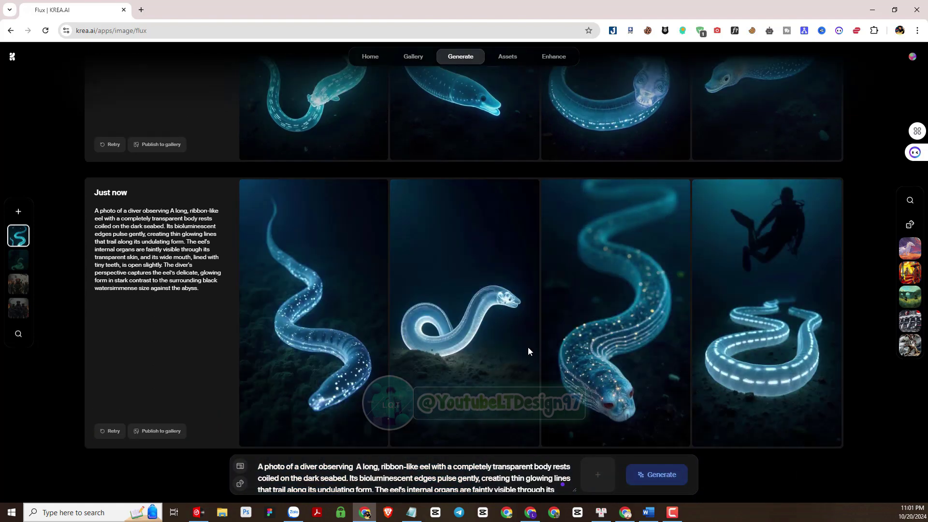
scroll(459, 322, "up", 6)
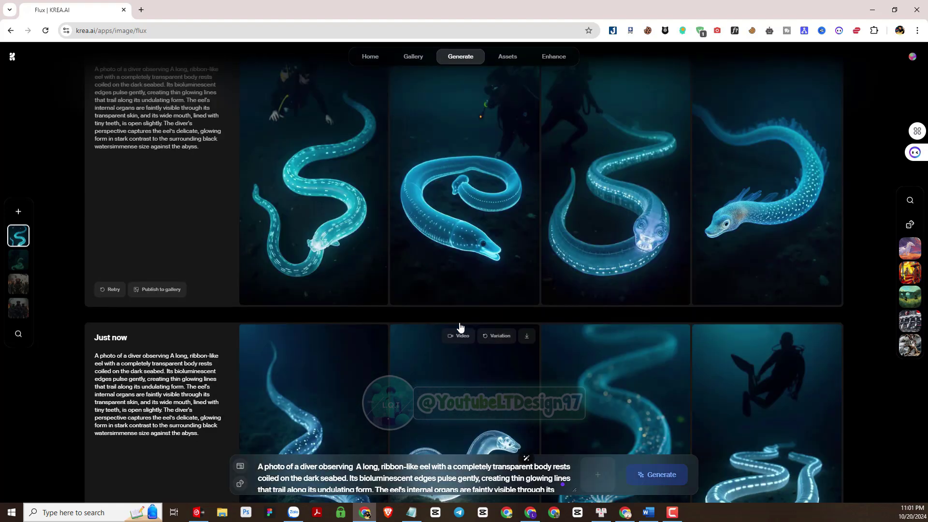
scroll(460, 328, "up", 6)
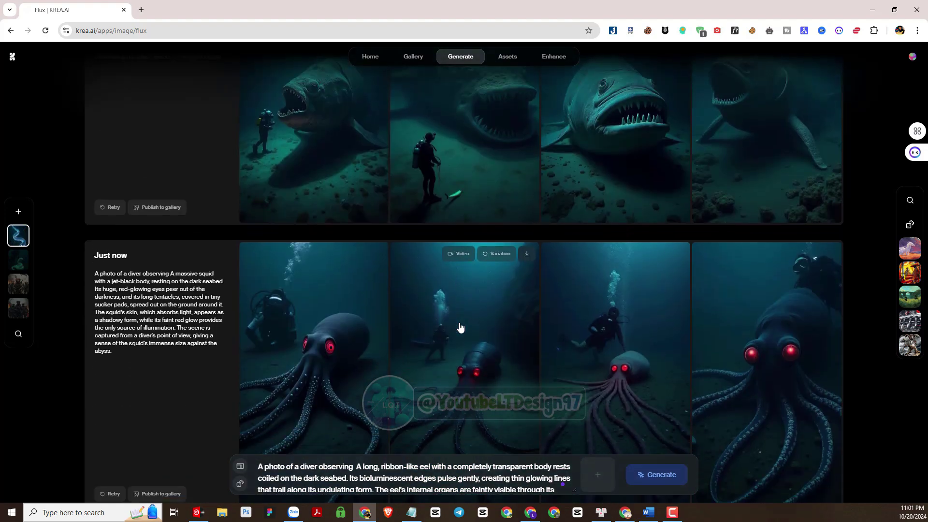
scroll(460, 328, "down", 10)
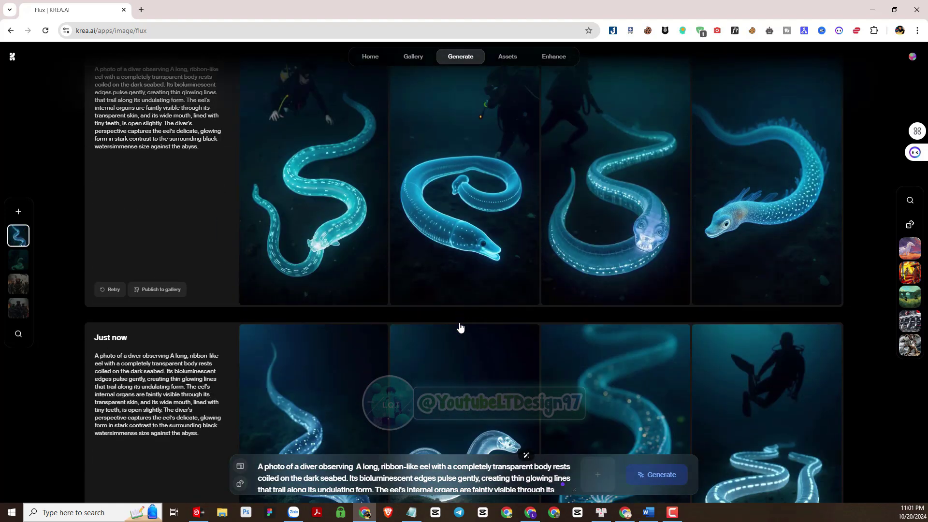
scroll(460, 328, "up", 1)
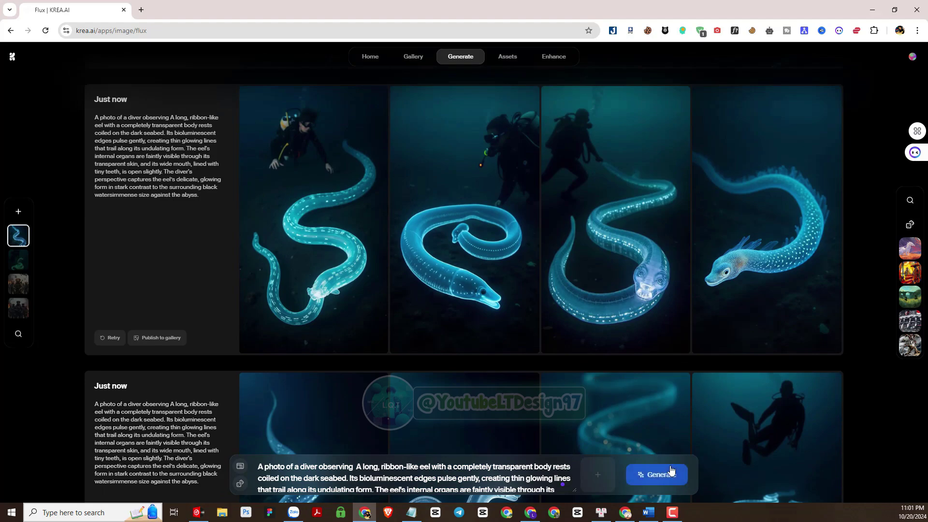
scroll(620, 364, "up", 5)
scroll(621, 364, "up", 5)
scroll(620, 362, "up", 5)
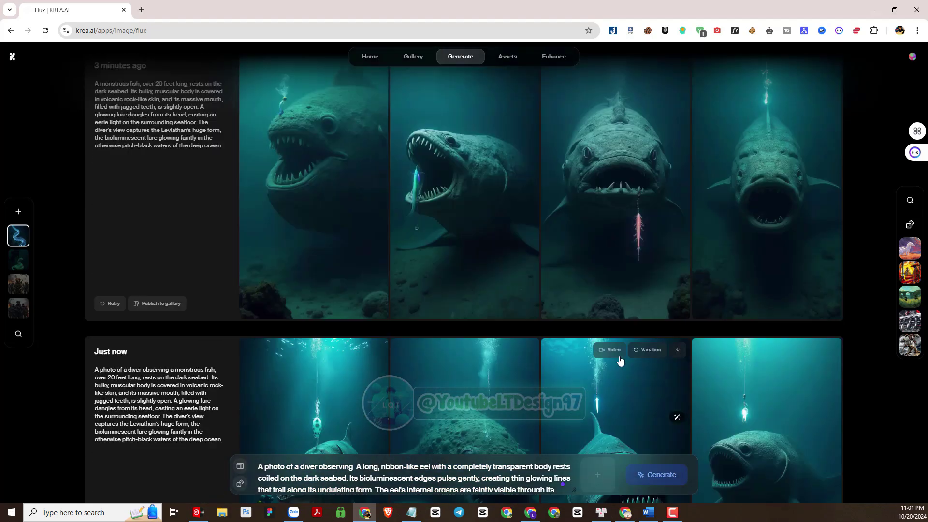
scroll(621, 361, "up", 5)
scroll(620, 361, "down", 10)
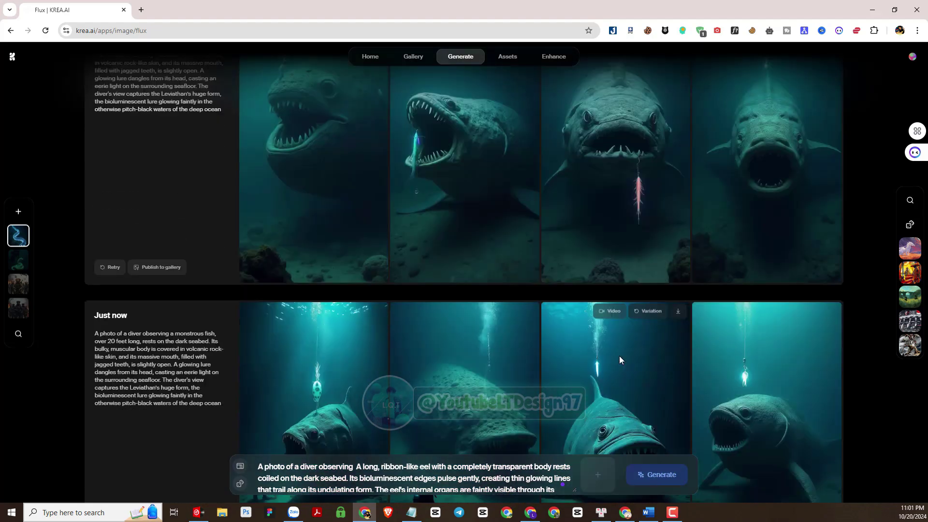
scroll(620, 362, "down", 10)
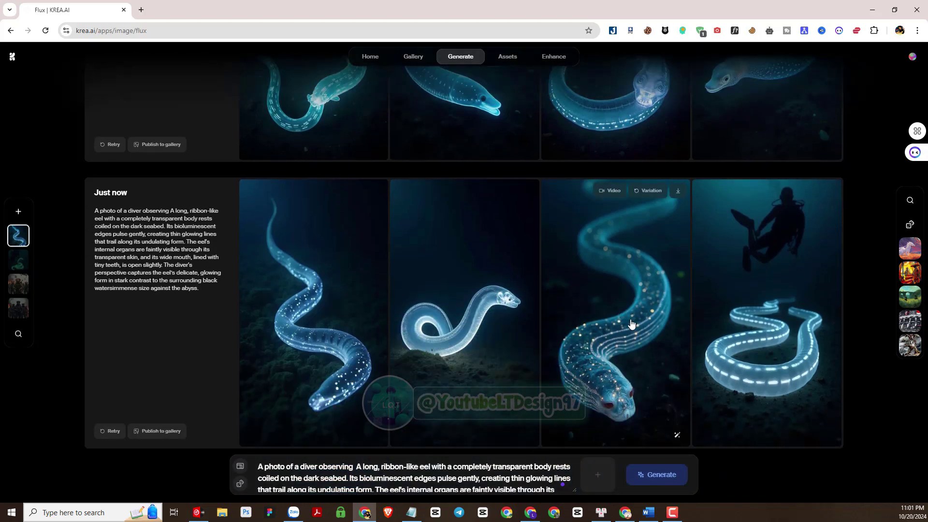
scroll(631, 321, "up", 20)
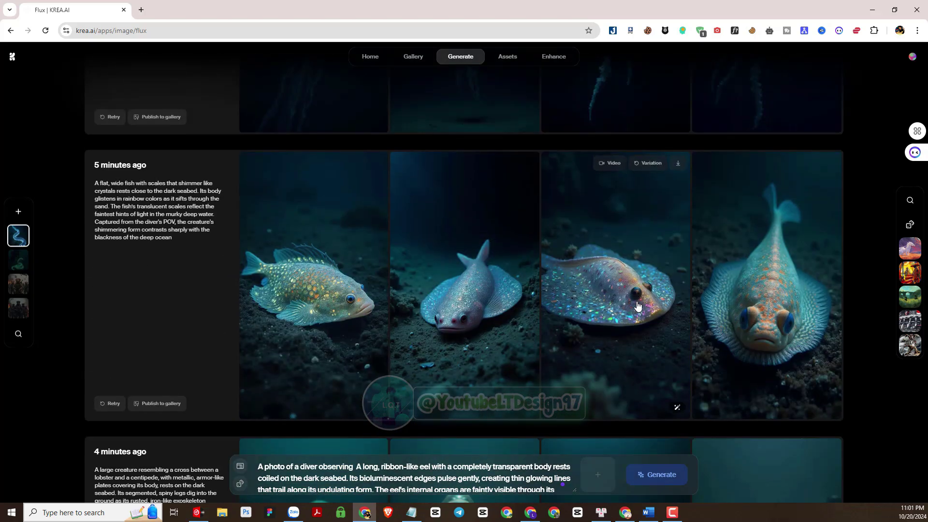
scroll(638, 306, "down", 15)
scroll(636, 305, "down", 10)
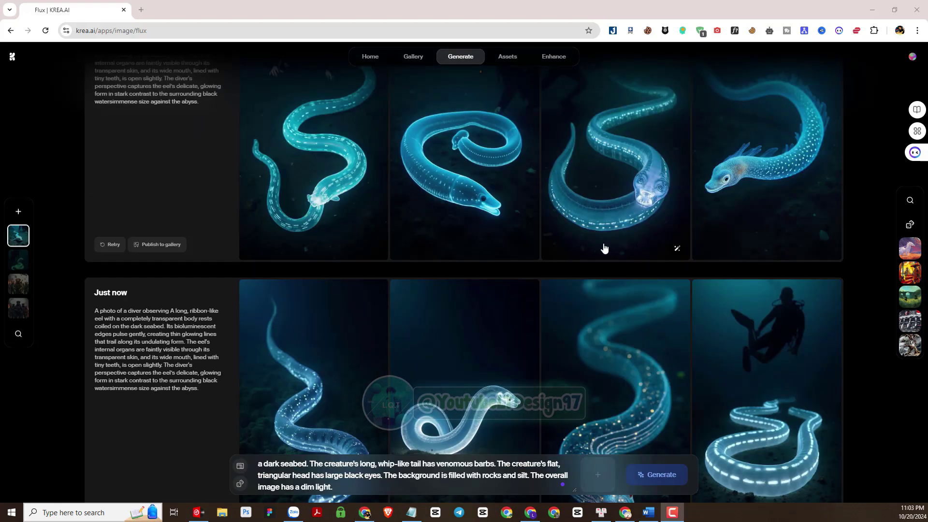
Scroll the generation feed and open the second diver-and-monstrous-fish image full size
scroll(604, 248, "up", 20)
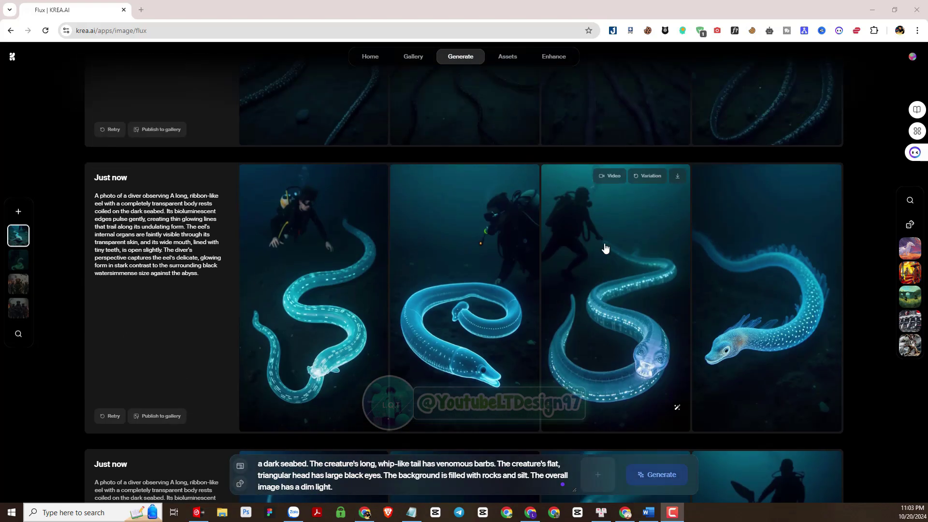
scroll(606, 245, "up", 15)
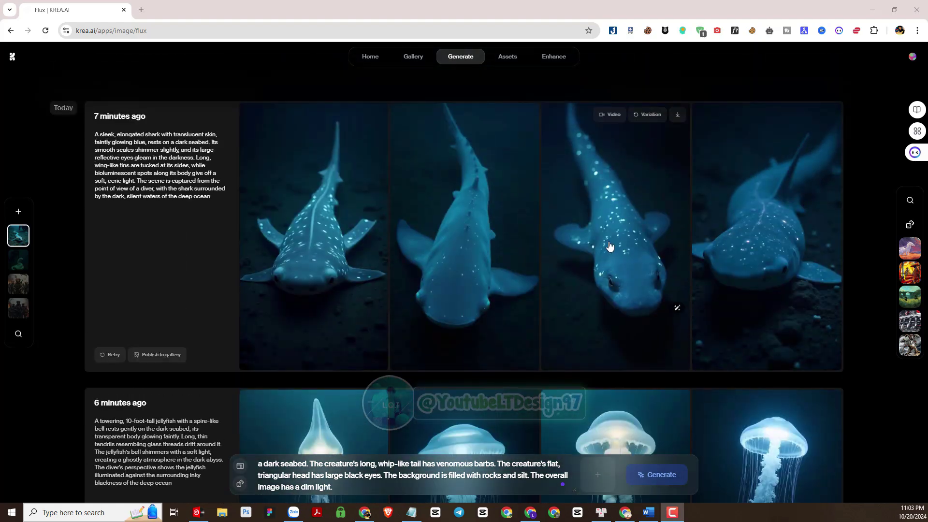
scroll(617, 248, "down", 4)
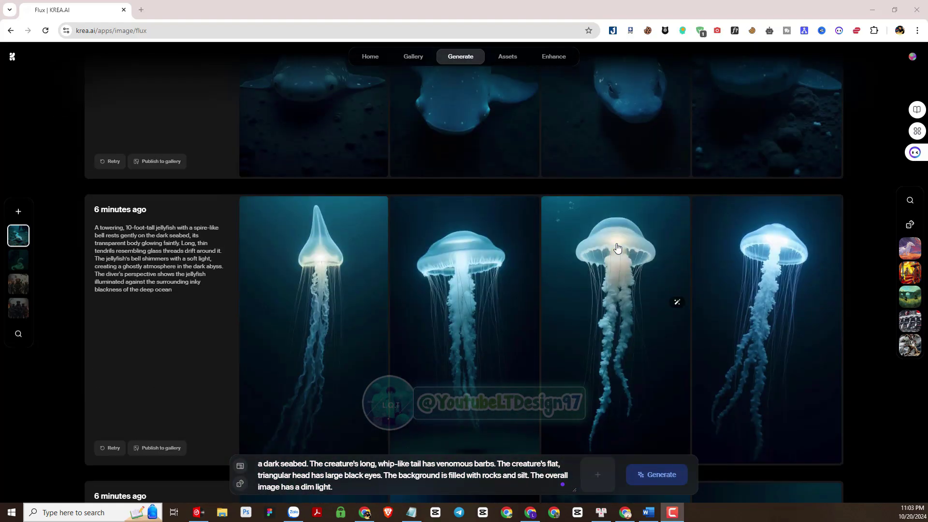
scroll(617, 248, "down", 4)
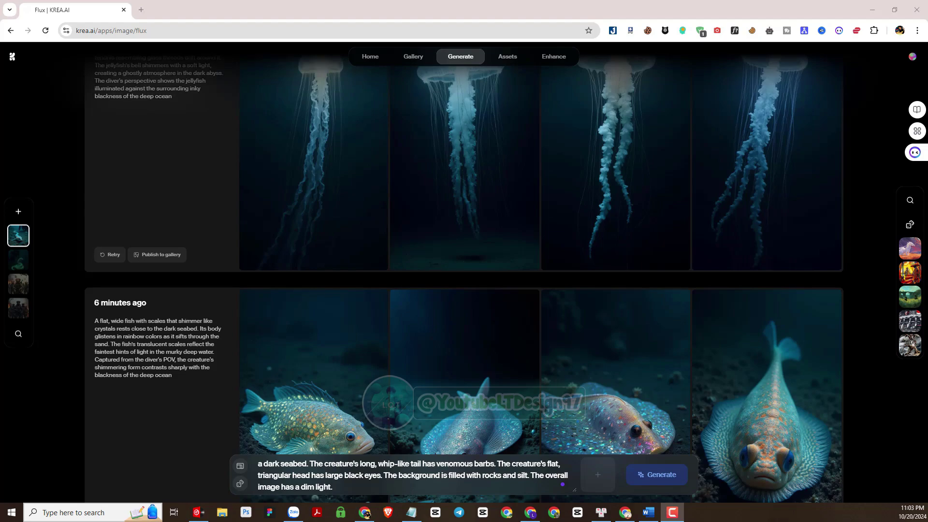
scroll(730, 253, "down", 15)
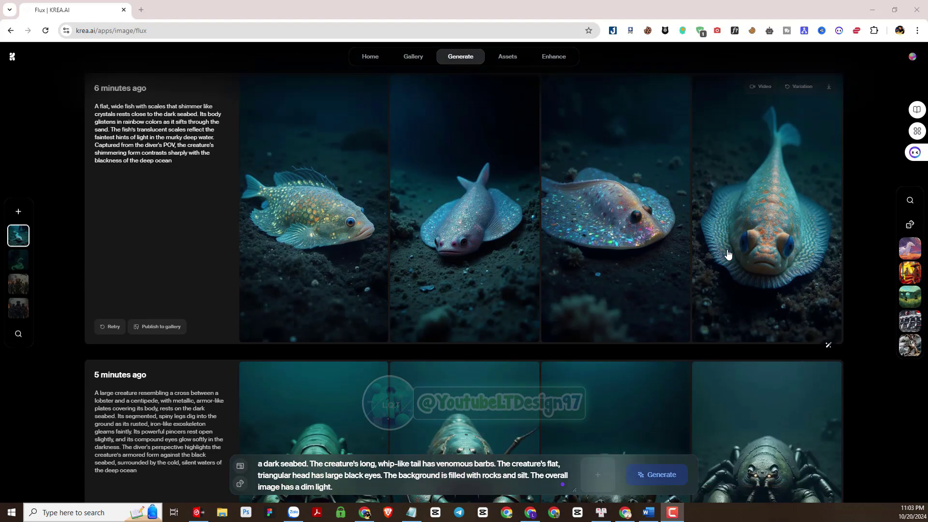
scroll(723, 254, "down", 6)
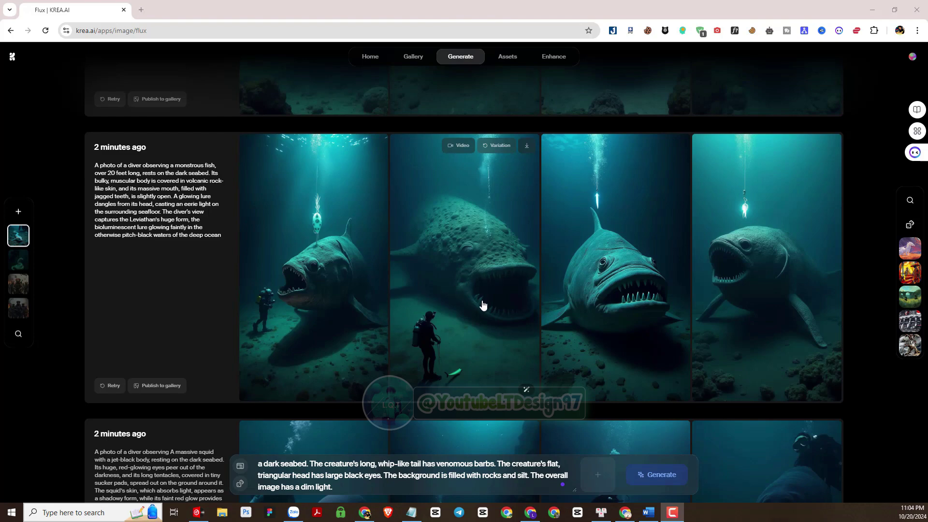
left_click(460, 274)
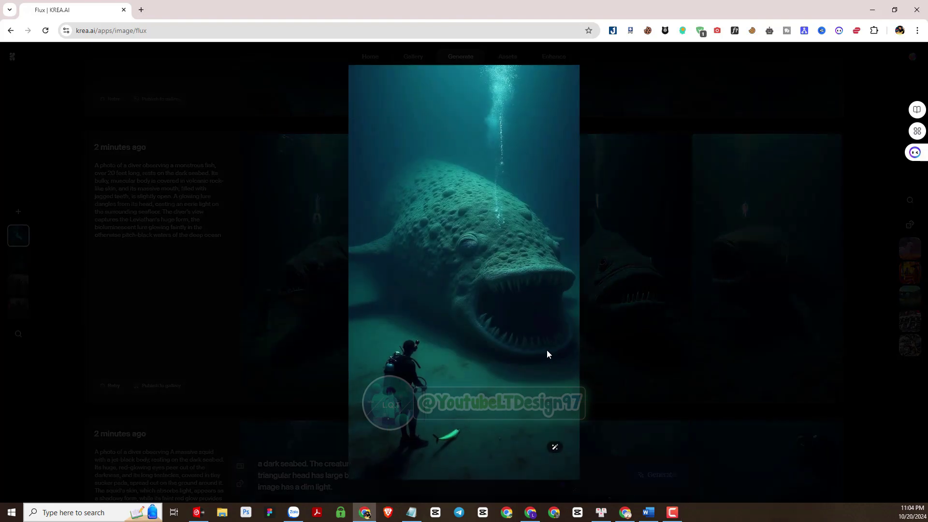
Dismiss the lightbox by clicking outside the enlarged fish image
left_click(637, 327)
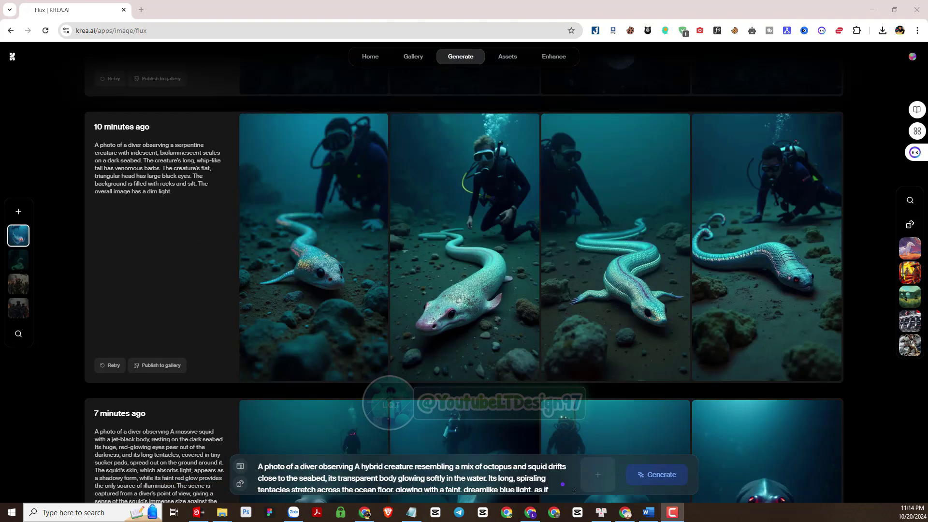
scroll(822, 199, "down", 9)
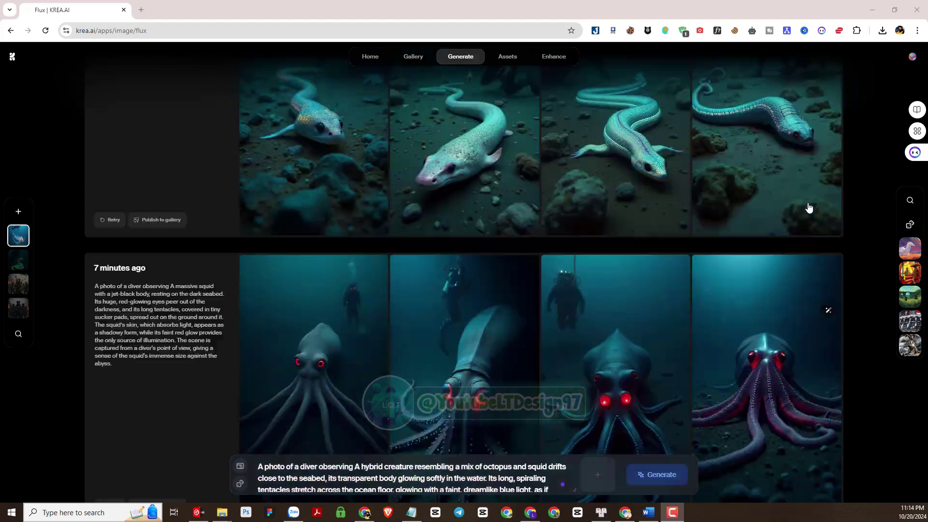
scroll(812, 202, "up", 15)
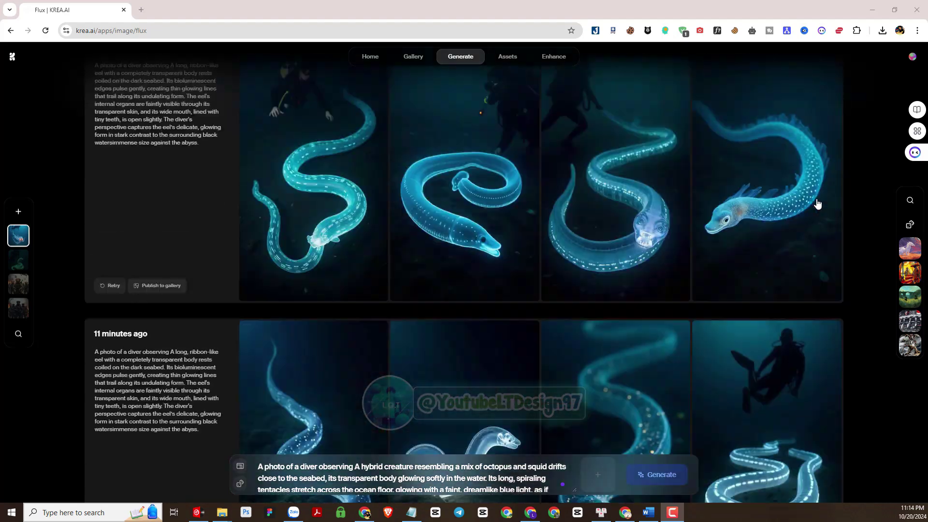
scroll(816, 203, "up", 15)
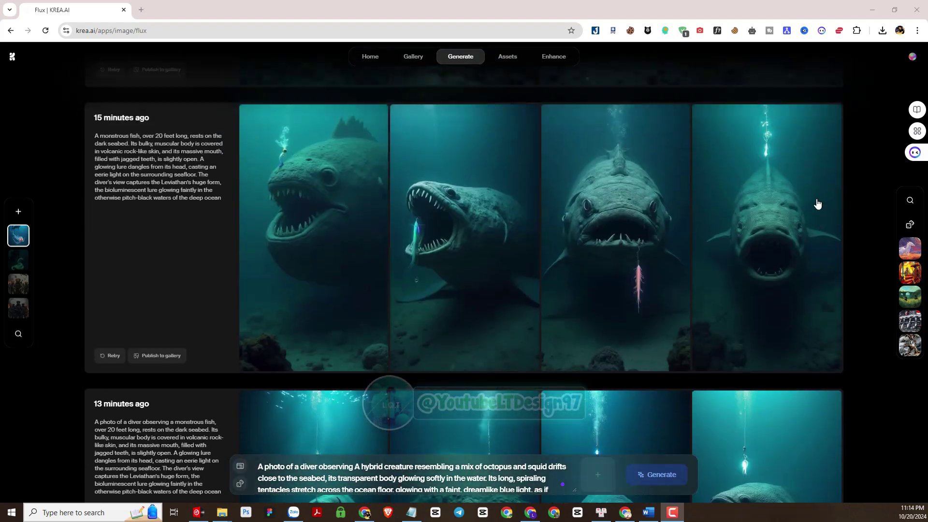
scroll(816, 203, "up", 3)
scroll(817, 204, "down", 20)
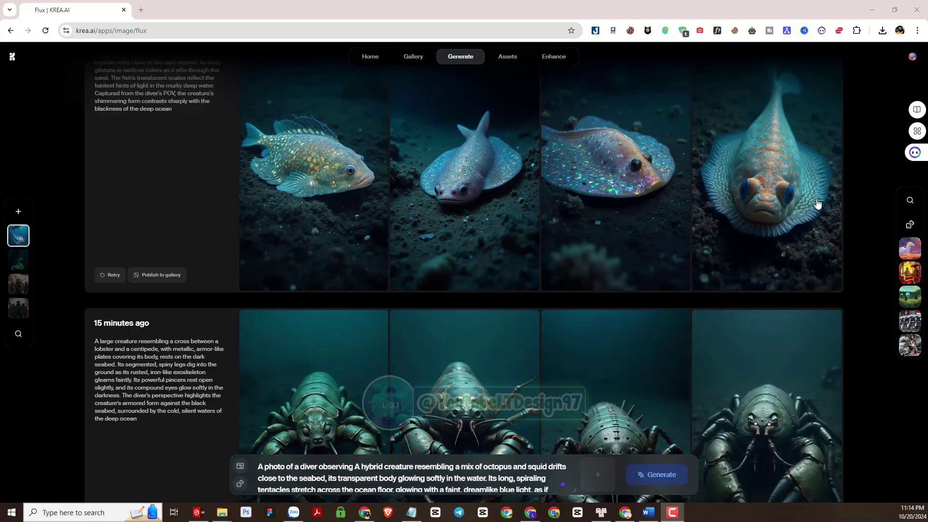
scroll(816, 203, "down", 15)
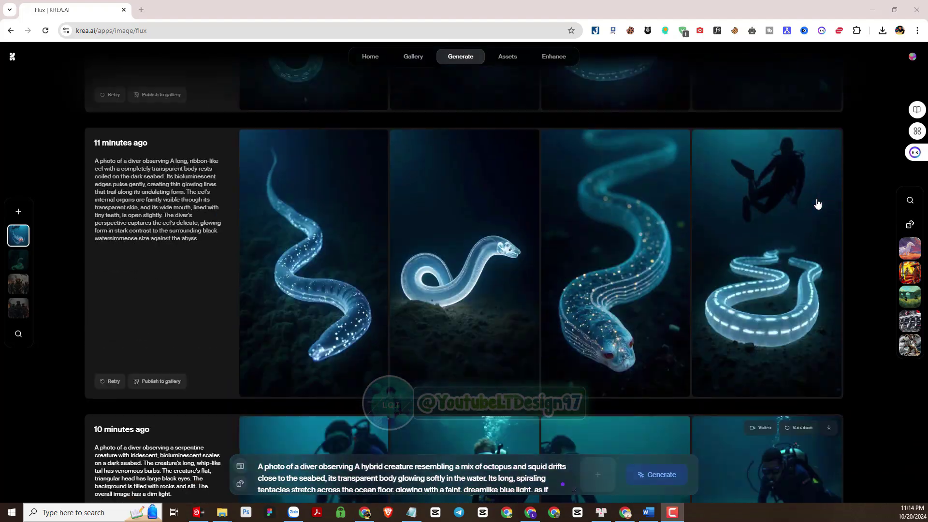
scroll(817, 203, "up", 10)
scroll(817, 203, "down", 20)
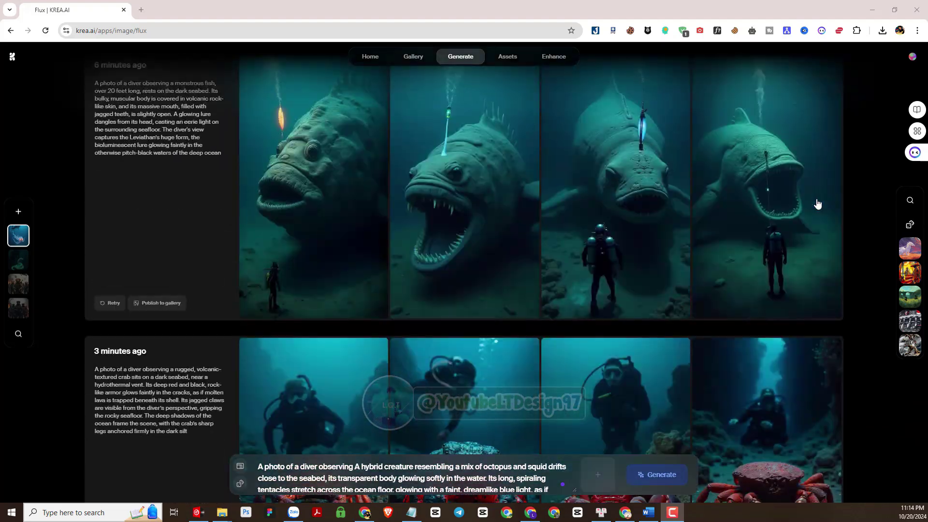
scroll(816, 203, "down", 15)
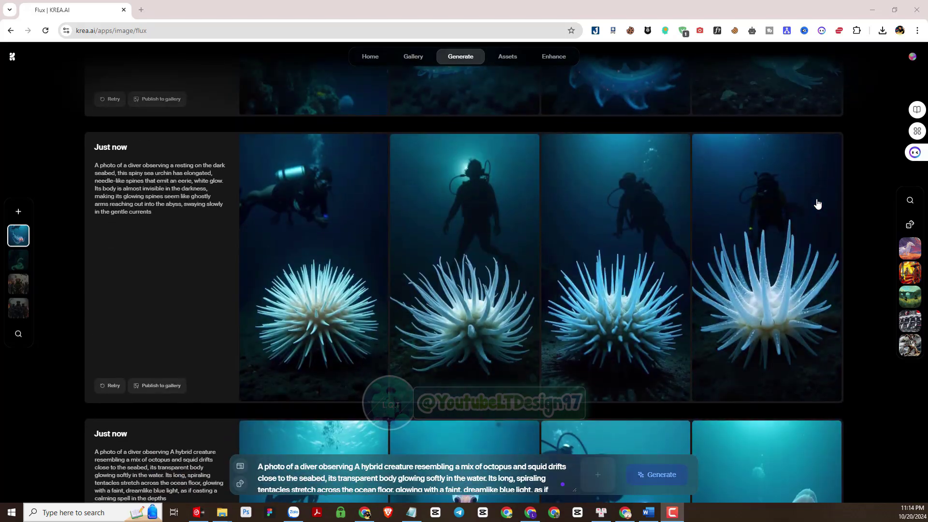
scroll(816, 203, "up", 20)
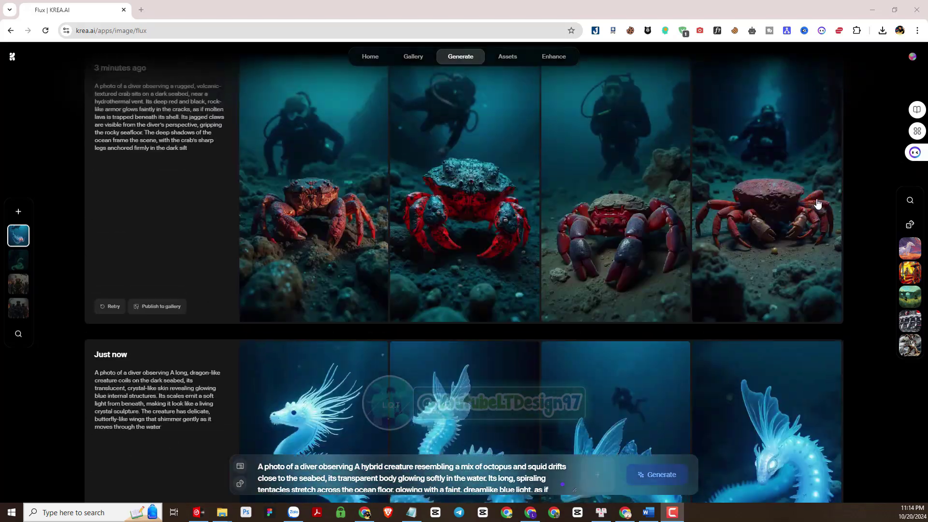
scroll(816, 202, "up", 20)
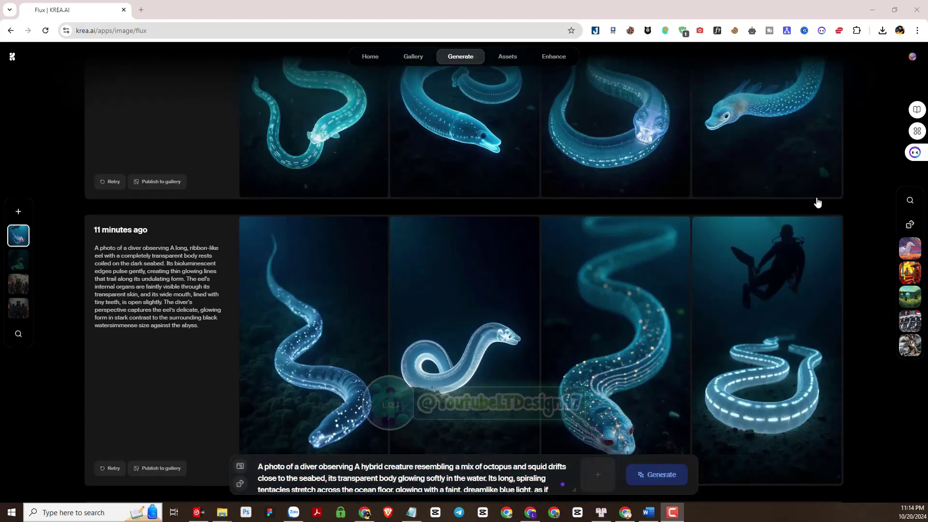
scroll(816, 202, "up", 5)
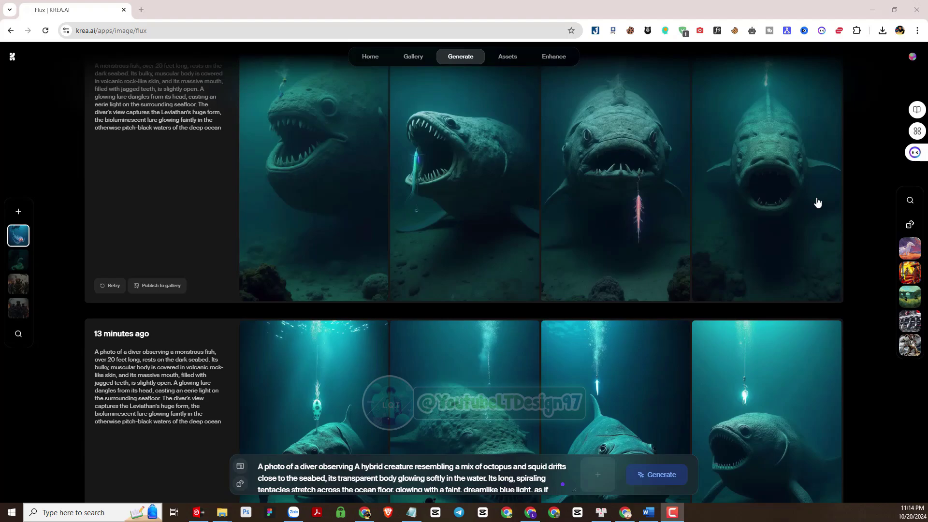
scroll(816, 201, "up", 20)
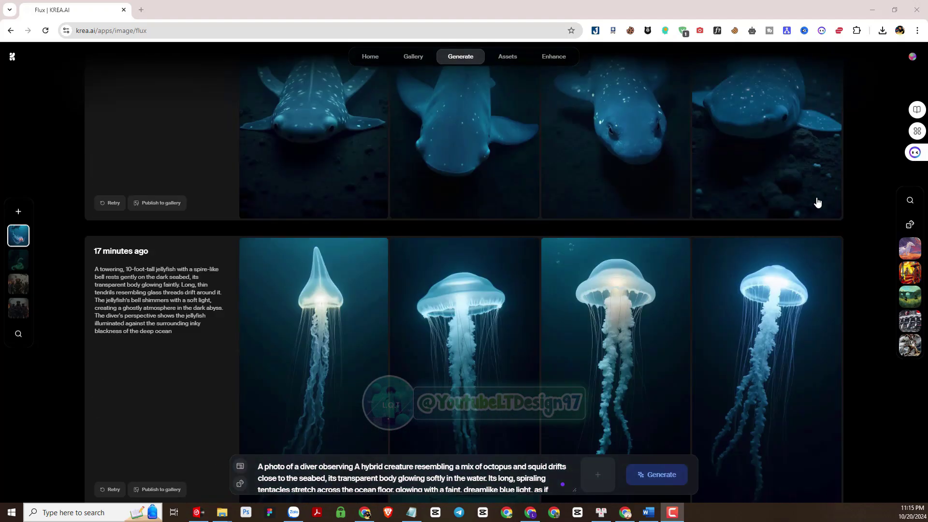
scroll(816, 202, "up", 3)
scroll(817, 202, "down", 18)
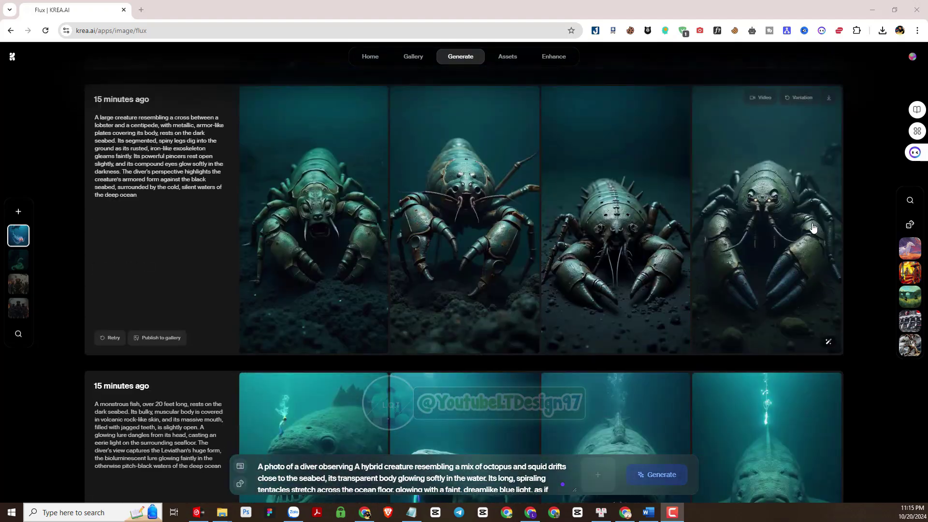
scroll(813, 227, "down", 12)
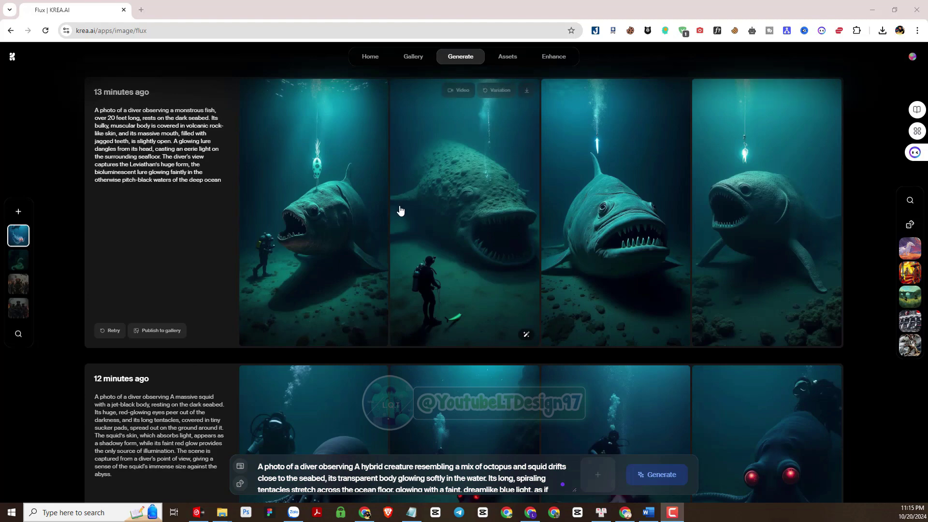
scroll(449, 238, "up", 3)
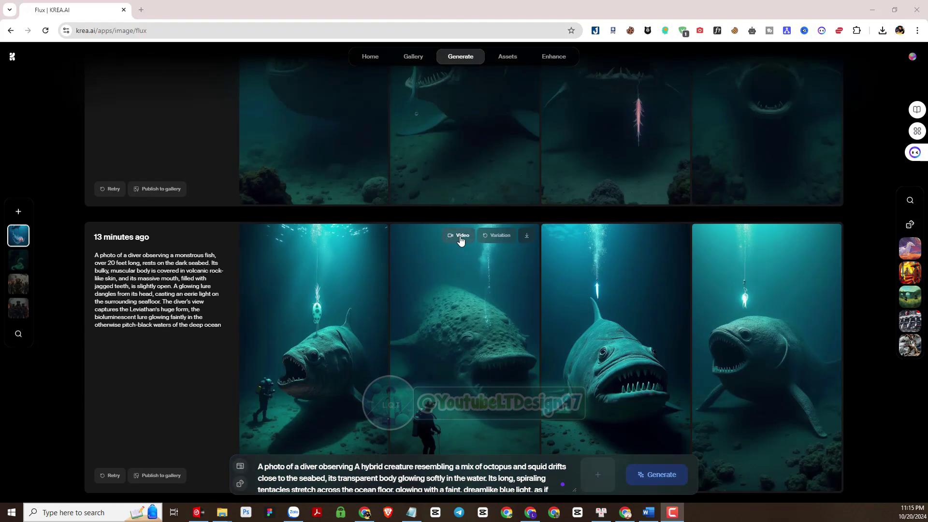
Send the monstrous fish image to Luma video and start generating with its diver prompt
left_click(460, 238)
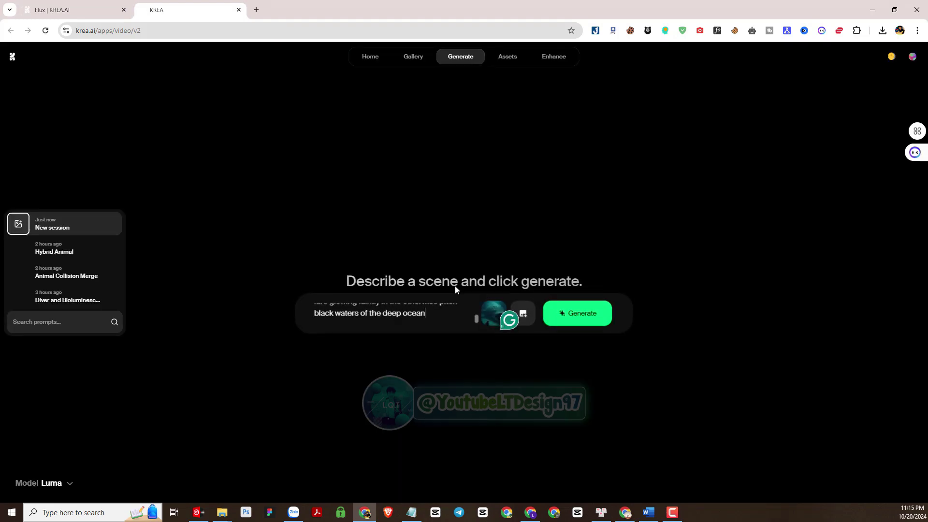
scroll(445, 319, "up", 4)
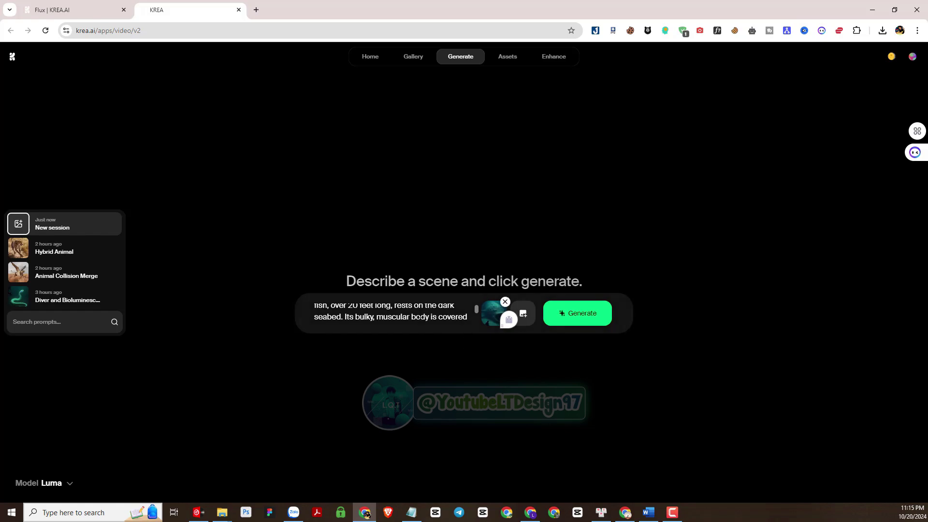
scroll(435, 314, "up", 2)
scroll(418, 312, "down", 2)
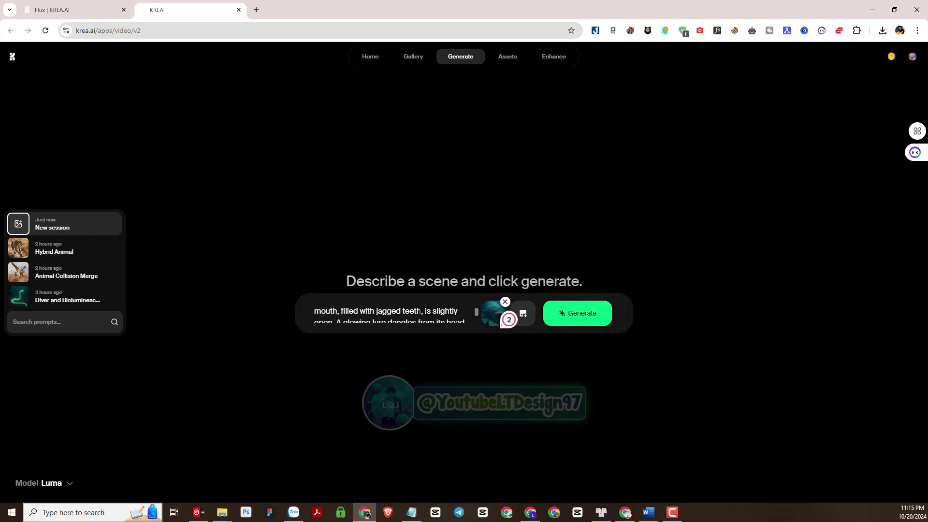
scroll(401, 310, "up", 2)
left_click_drag(315, 313, 439, 345)
scroll(428, 319, "up", 3)
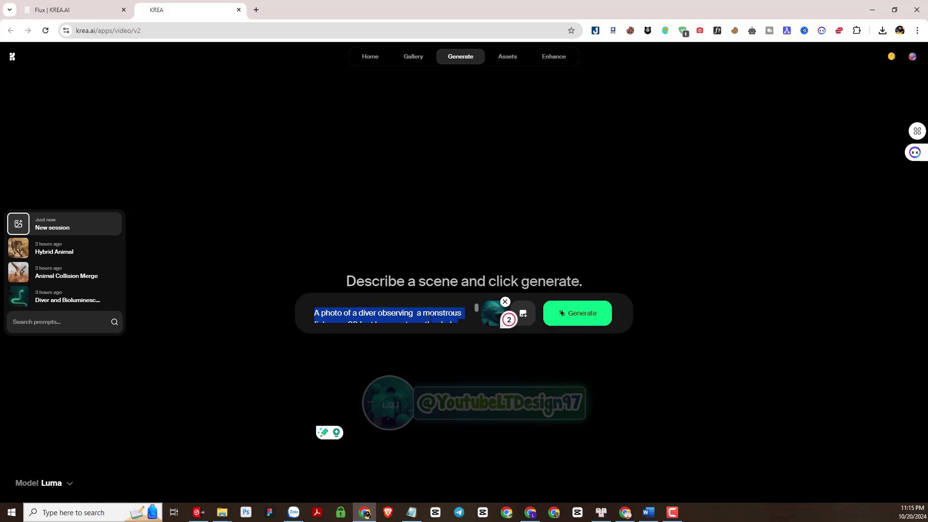
left_click(423, 314)
mouse_move(411, 314)
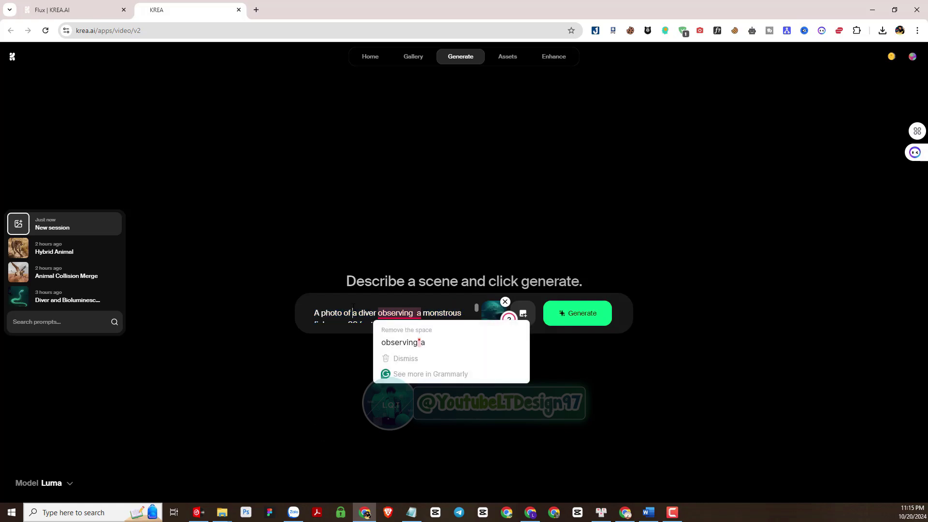
left_click(583, 314)
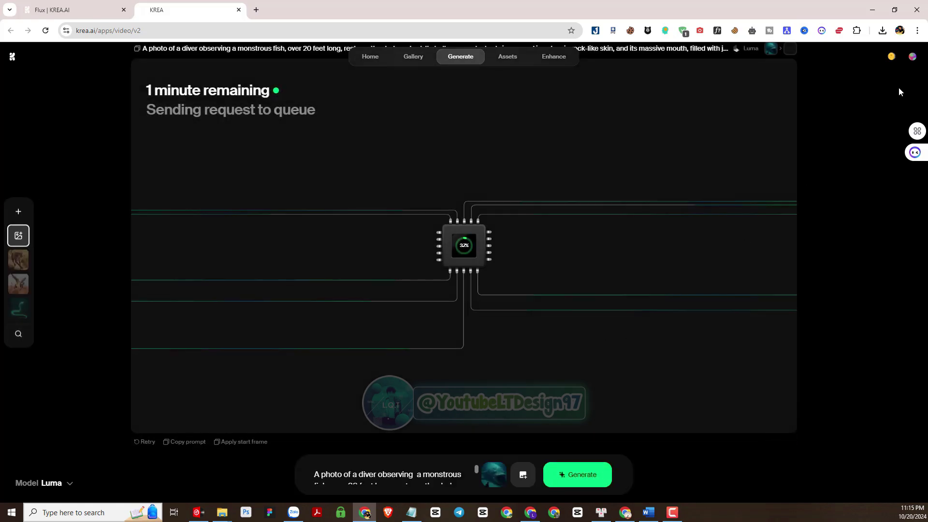
Check the account usage details, then return to the image generations feed
left_click(911, 64)
left_click(911, 66)
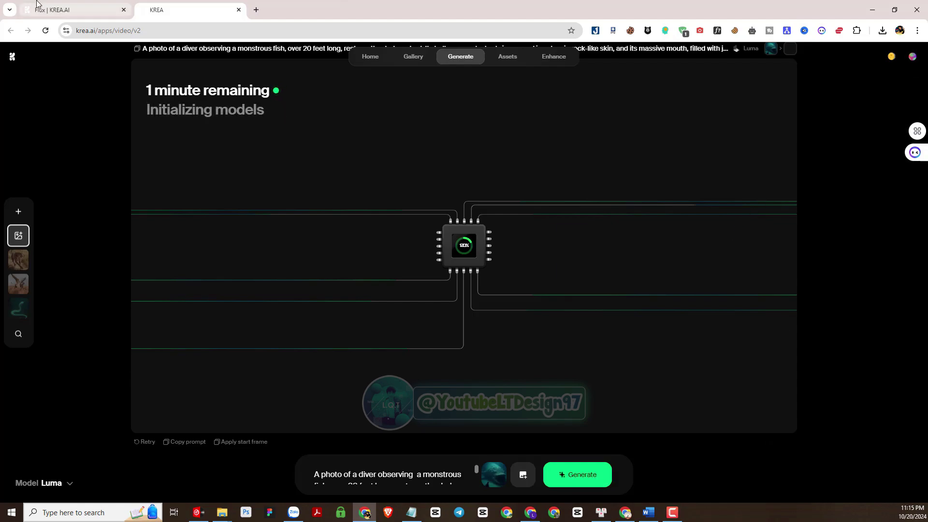
left_click(72, 9)
Send the serpentine eel image to video, view the finished fish clip, then start the eel video
scroll(550, 256, "down", 18)
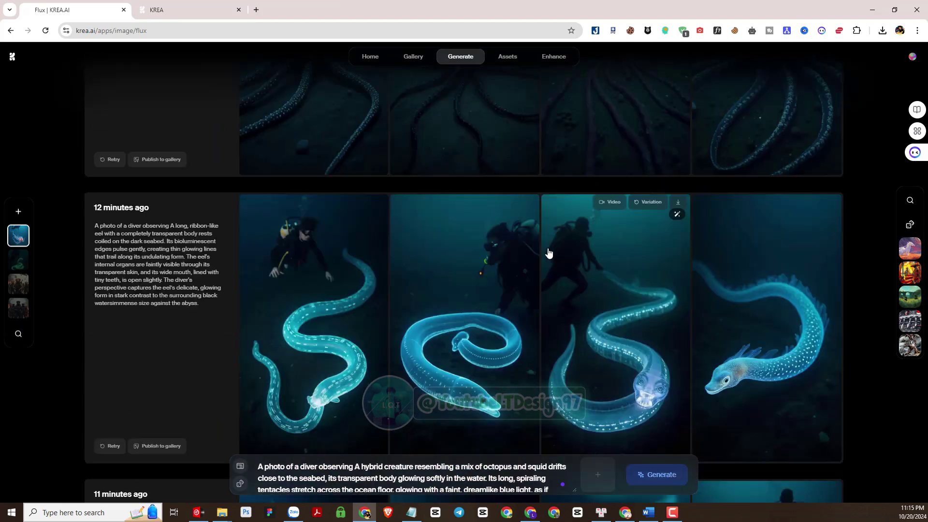
scroll(548, 252, "down", 8)
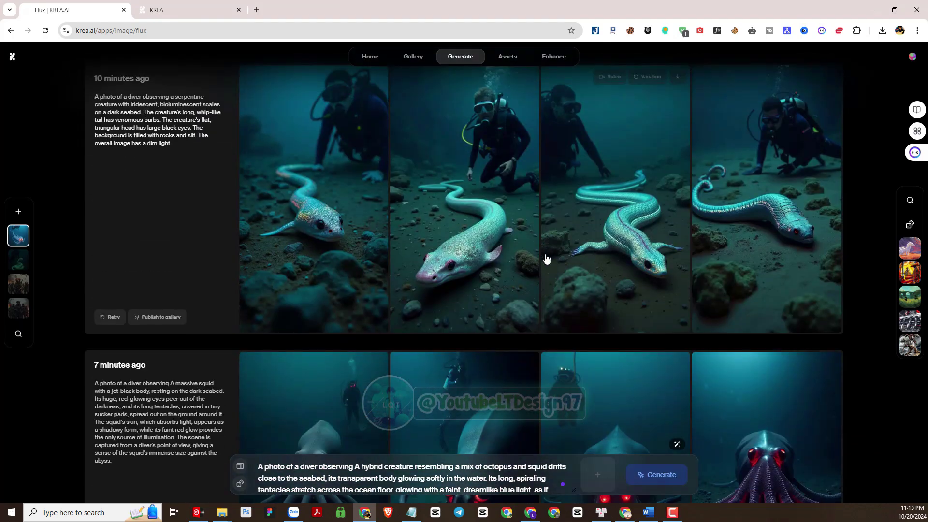
scroll(628, 168, "up", 2)
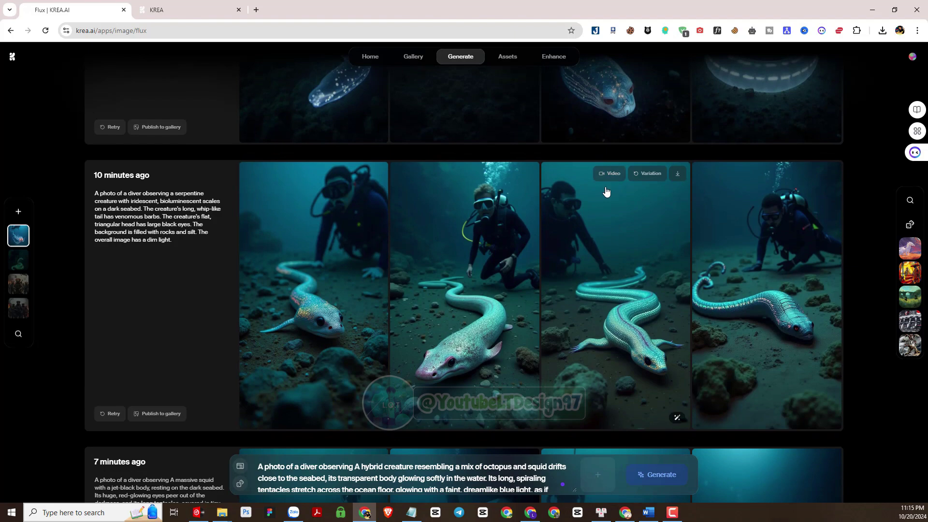
left_click(606, 192)
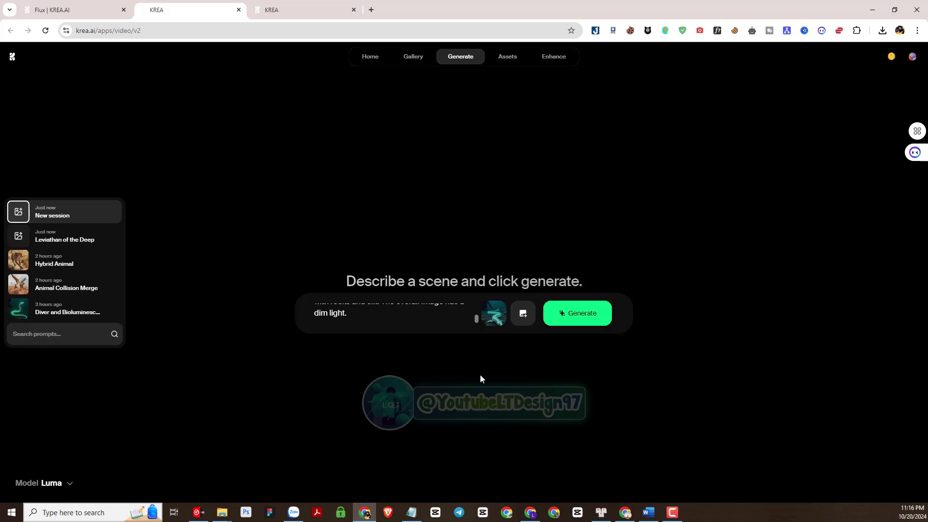
key("ctrl+Tab")
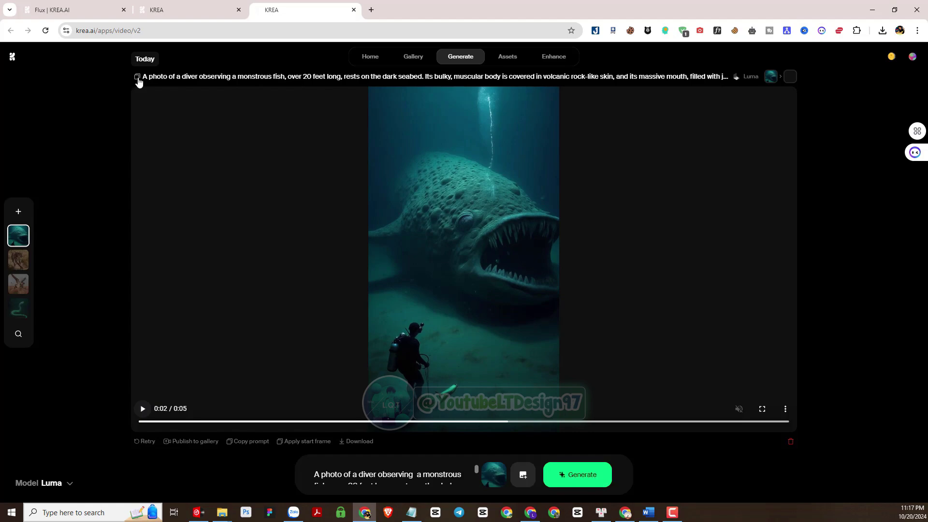
left_click(161, 14)
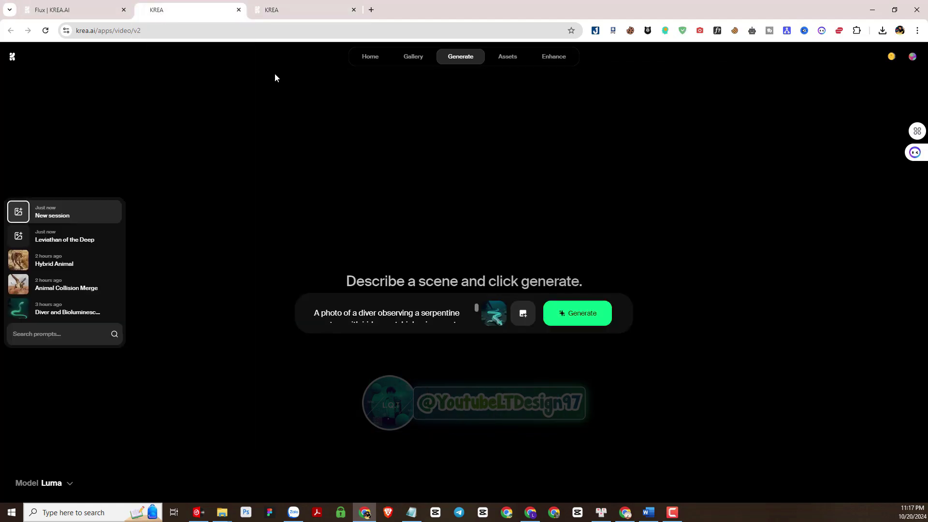
left_click(573, 316)
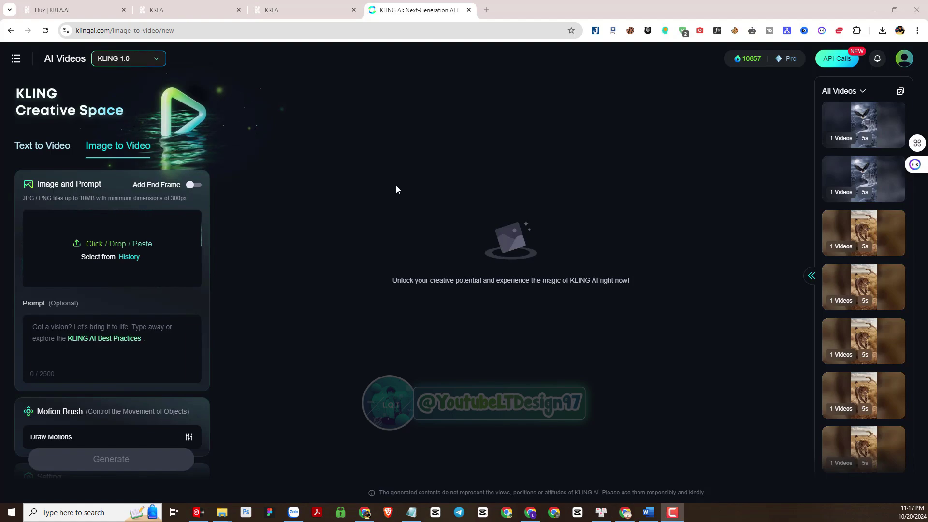
Upload the glowing dragon image as Kling's start frame and copy its prompt from Krea
left_click(103, 250)
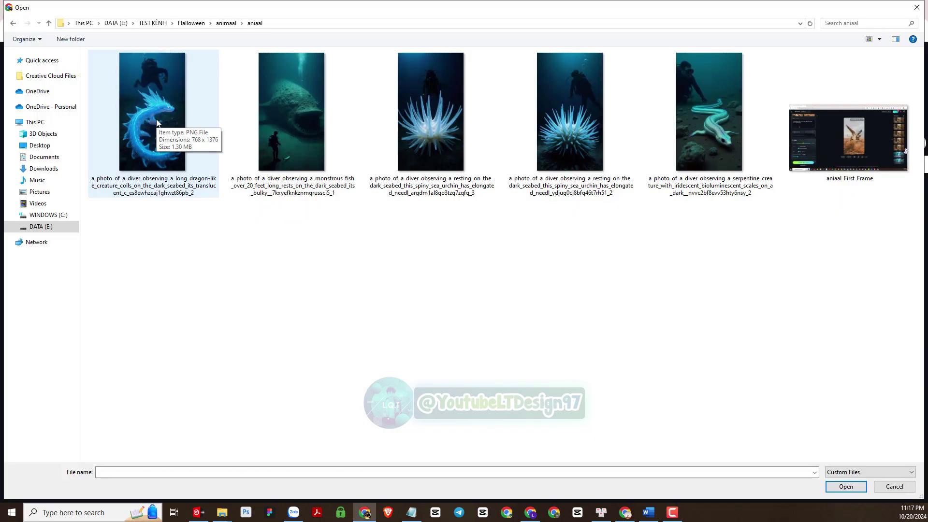
double_click(157, 122)
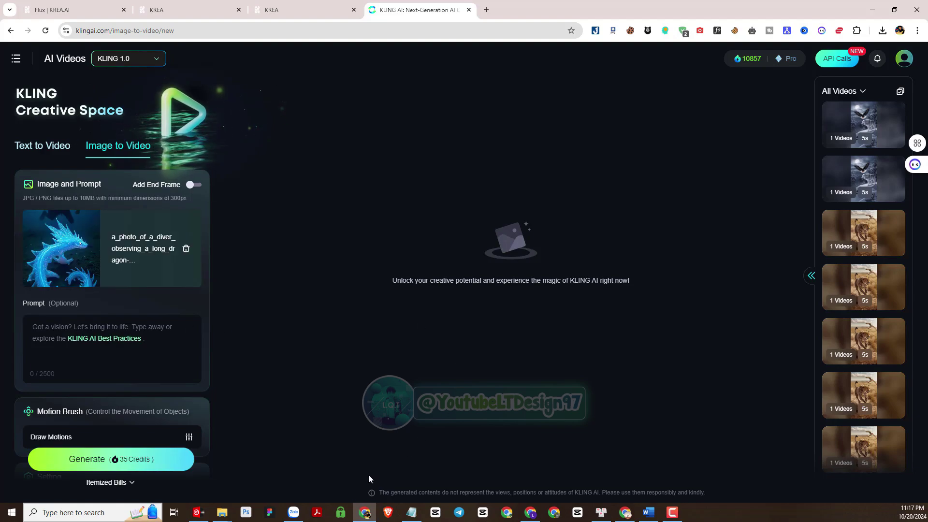
left_click(73, 9)
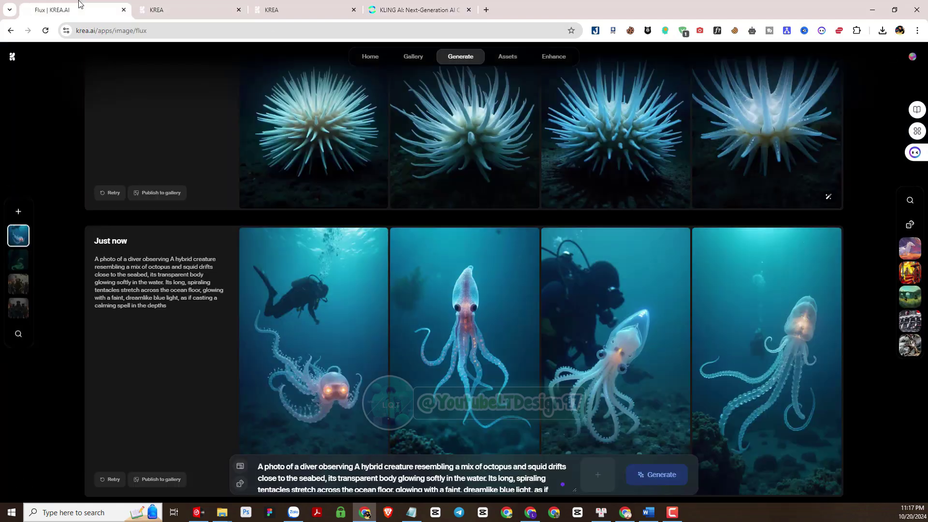
scroll(614, 319, "up", 10)
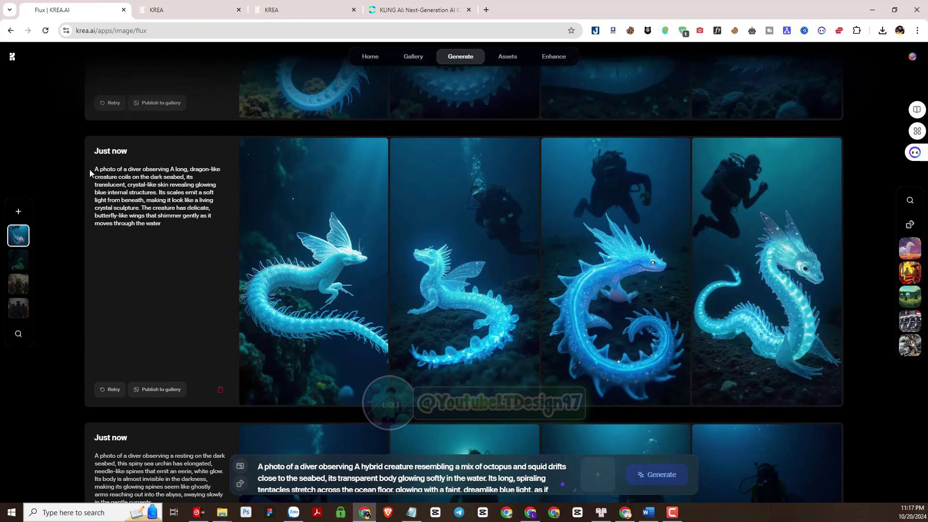
left_click(103, 179)
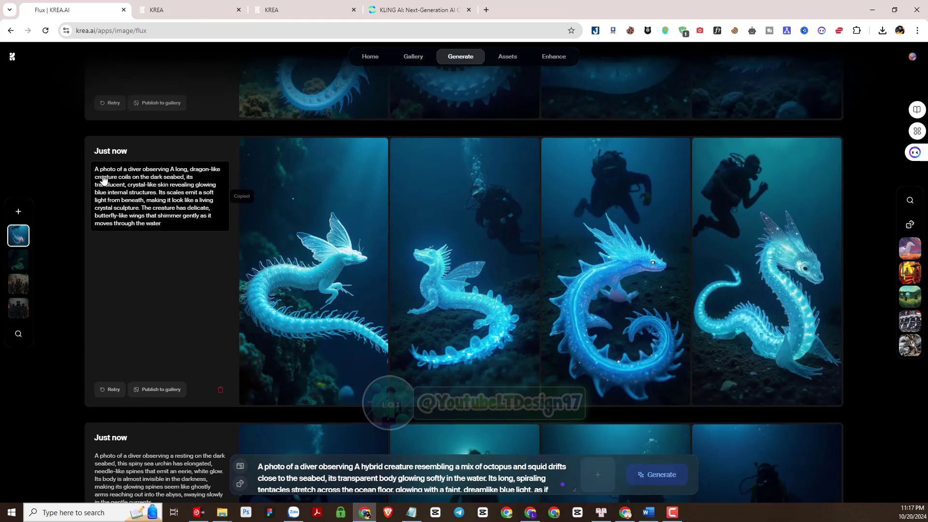
Paste the dragon prompt into Kling's prompt box and start the video generation
left_click(387, 9)
right_click(77, 332)
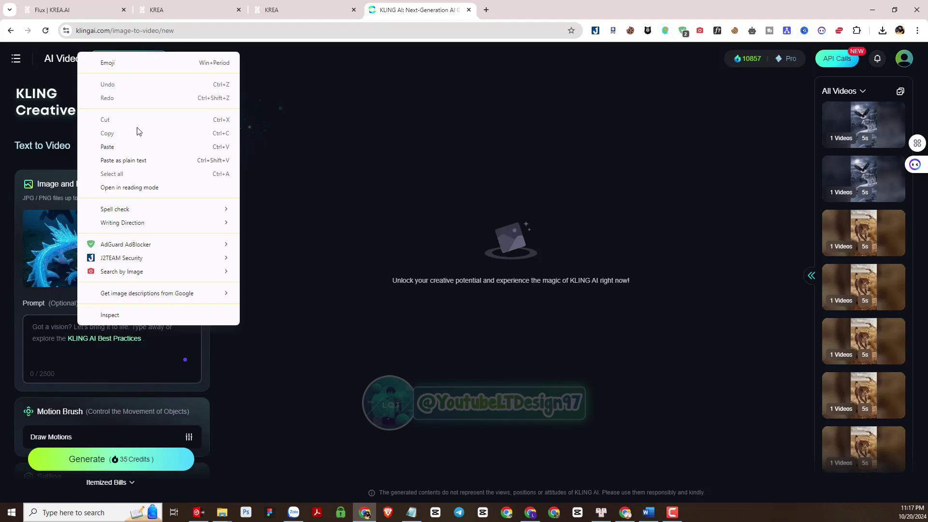
left_click(140, 148)
left_click(114, 459)
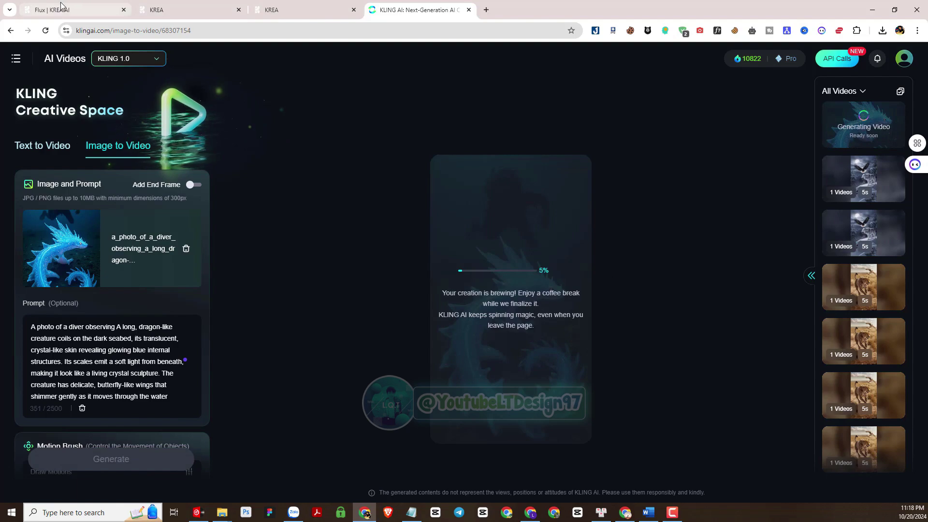
Replace the dragon start image with the monstrous-fish image and fetch its prompt from Krea
left_click(185, 249)
left_click(112, 251)
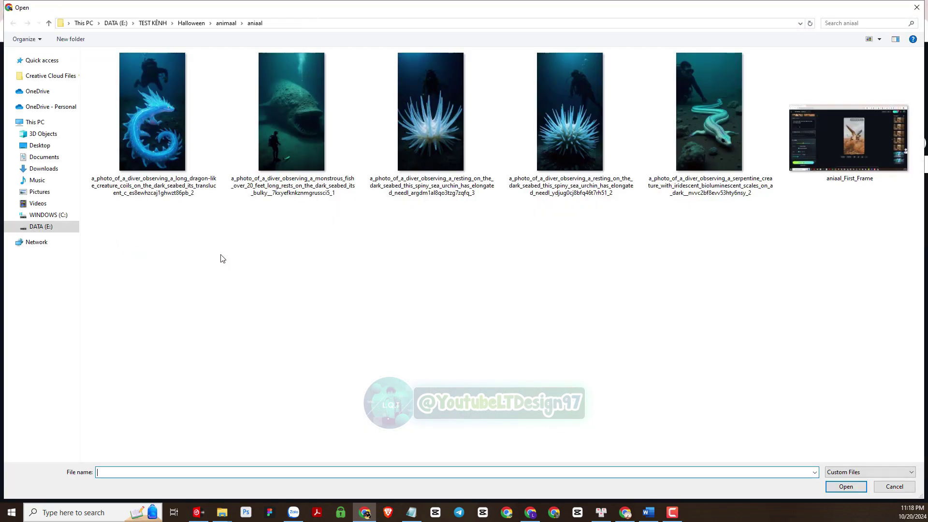
double_click(278, 134)
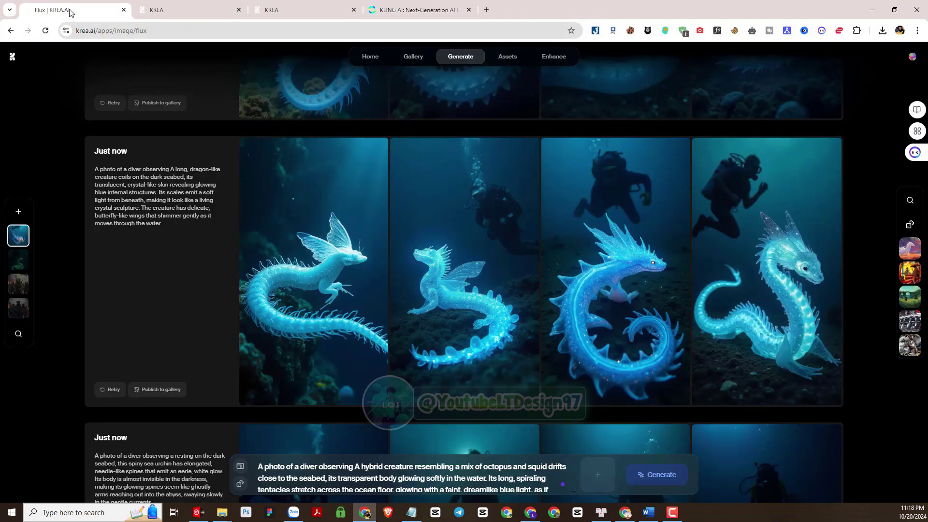
left_click(72, 10)
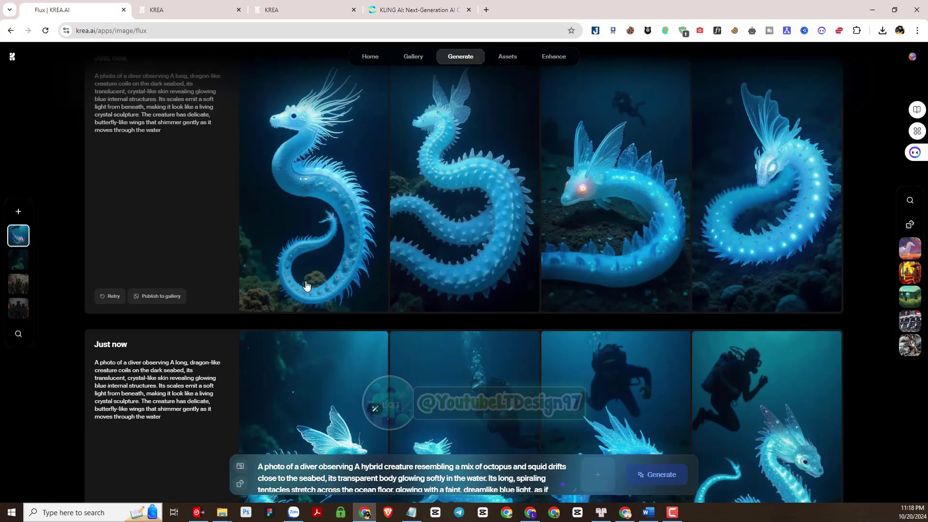
scroll(305, 284, "up", 5)
scroll(305, 284, "up", 6)
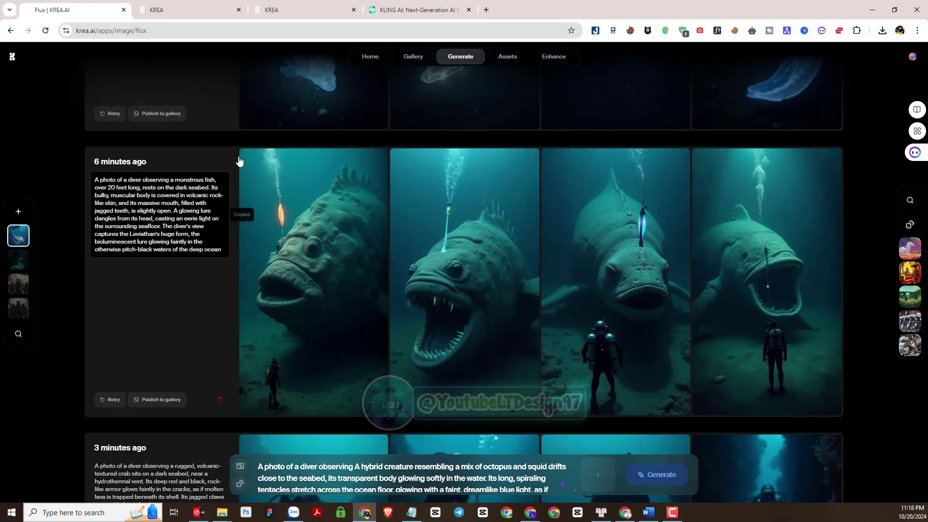
left_click(415, 10)
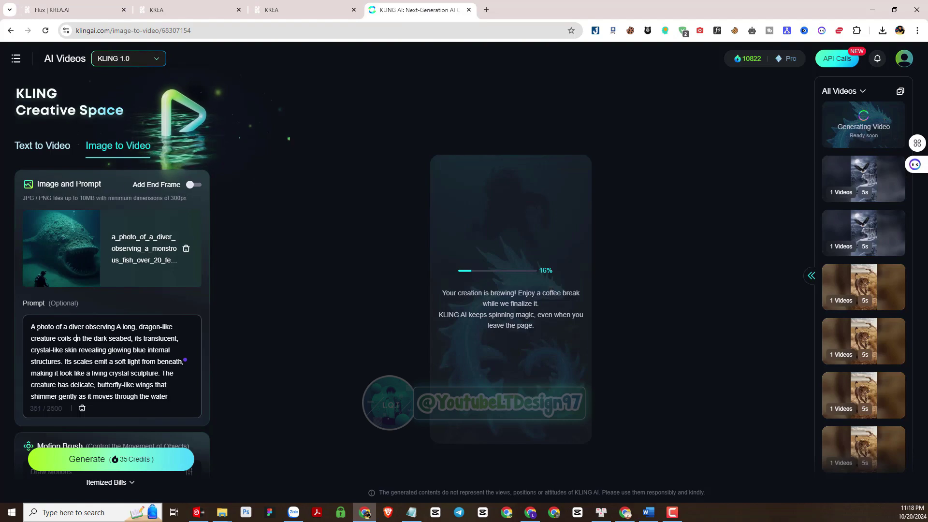
Overwrite the prompt with the monstrous-fish description and start generating the video
key("ctrl+a")
right_click(43, 337)
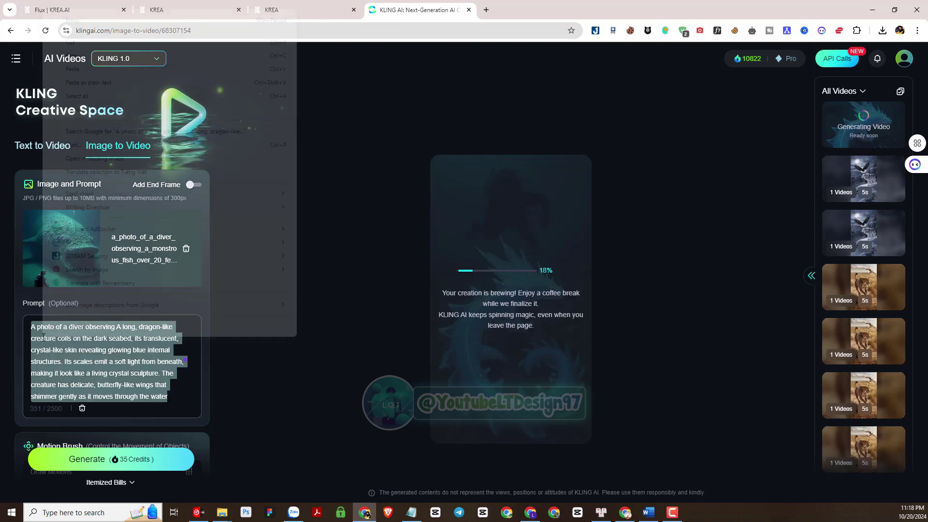
left_click(106, 67)
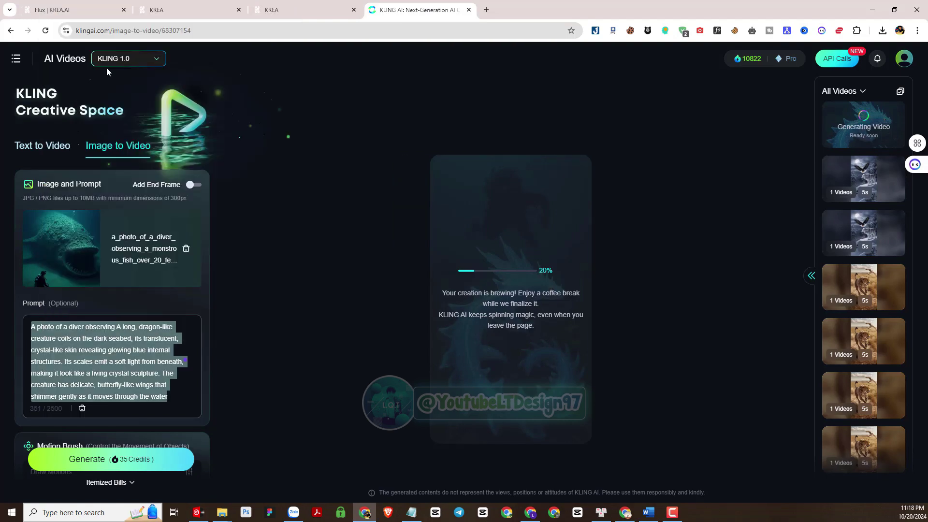
left_click(114, 459)
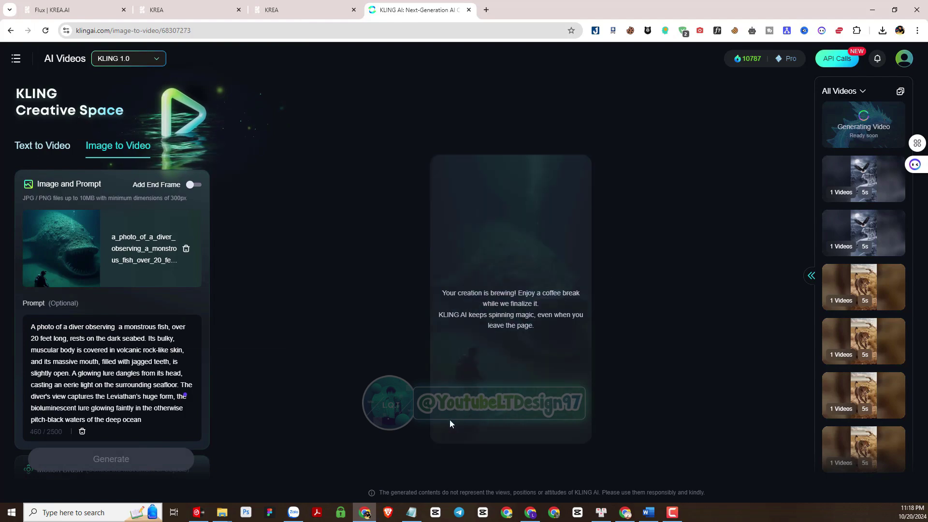
Check the Krea video generation, then scroll back through the Krea image history
left_click(183, 9)
left_click(87, 7)
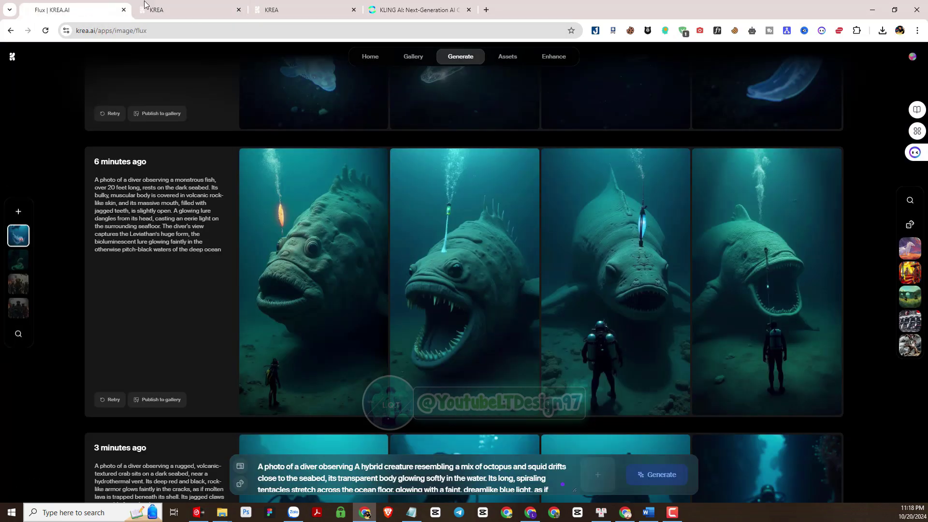
scroll(464, 310, "up", 10)
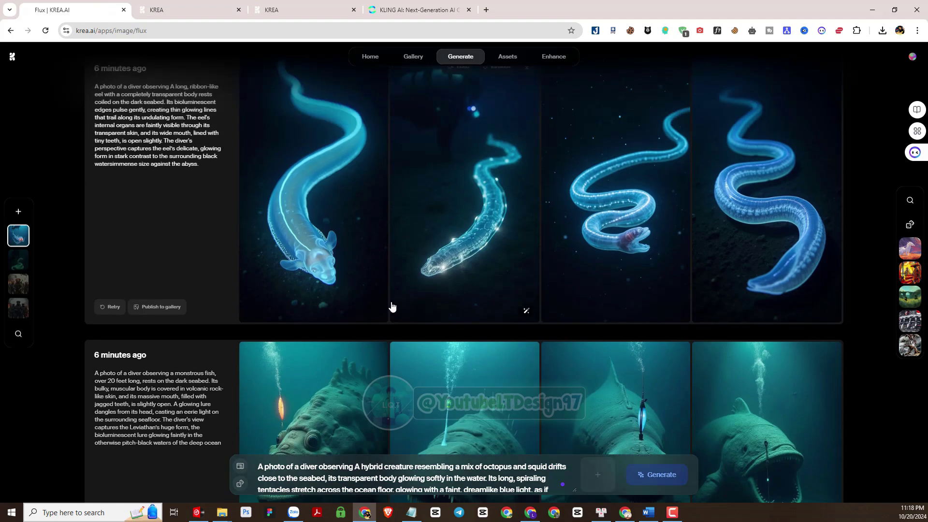
scroll(391, 307, "up", 2)
Scroll the Krea Flux history to the spiny sea urchin row, then return to Kling
scroll(391, 307, "down", 20)
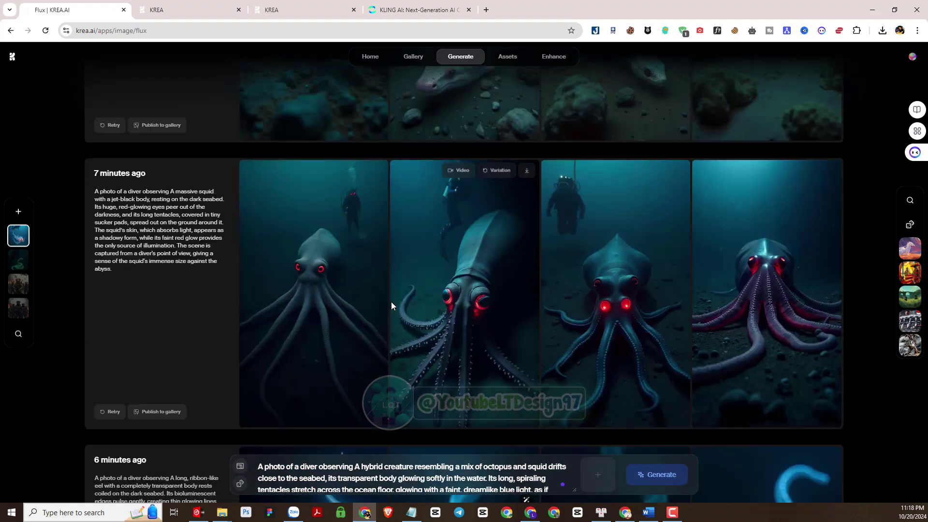
scroll(391, 307, "down", 20)
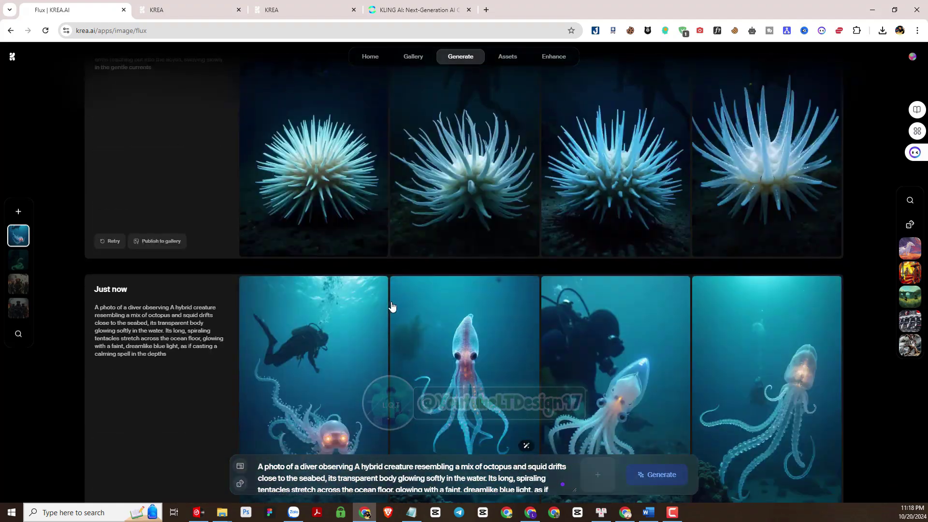
mouse_move(391, 307)
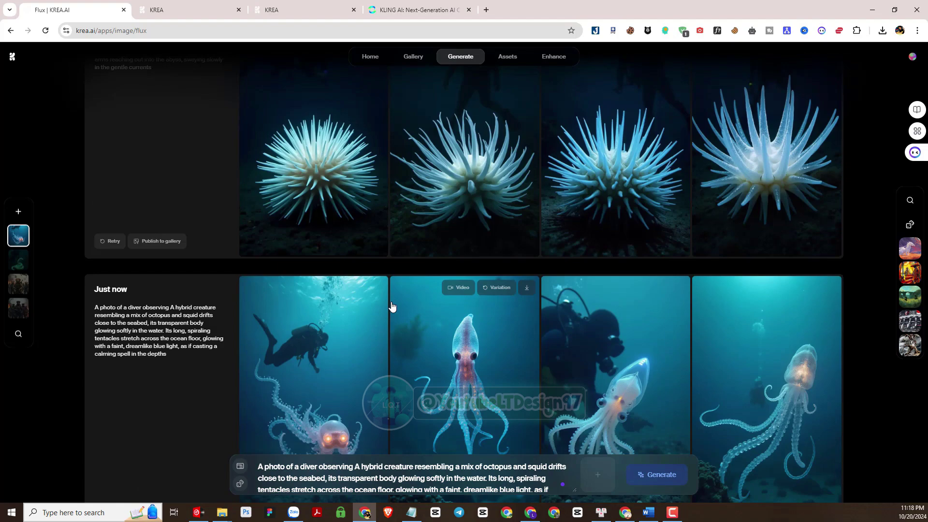
scroll(392, 307, "up", 2)
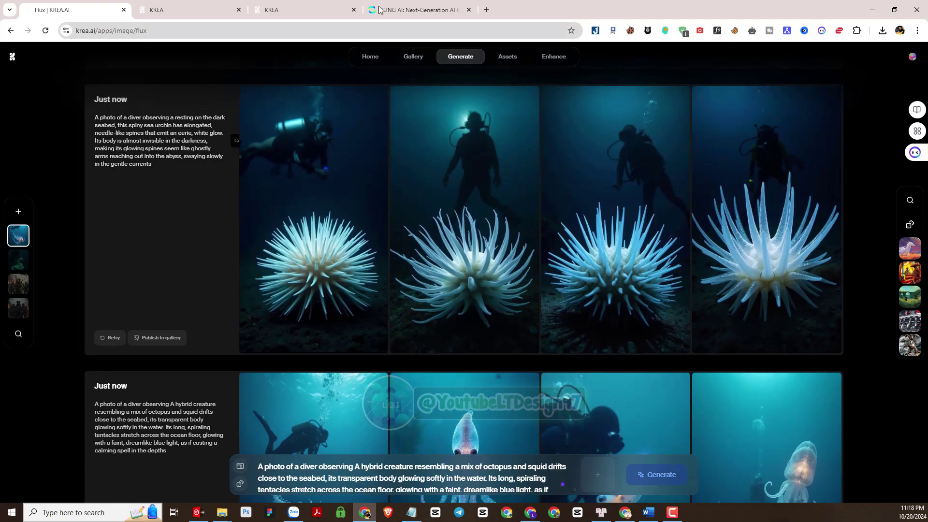
left_click(416, 10)
Swap the monstrous-fish start image for the spiny sea urchin image
left_click(186, 249)
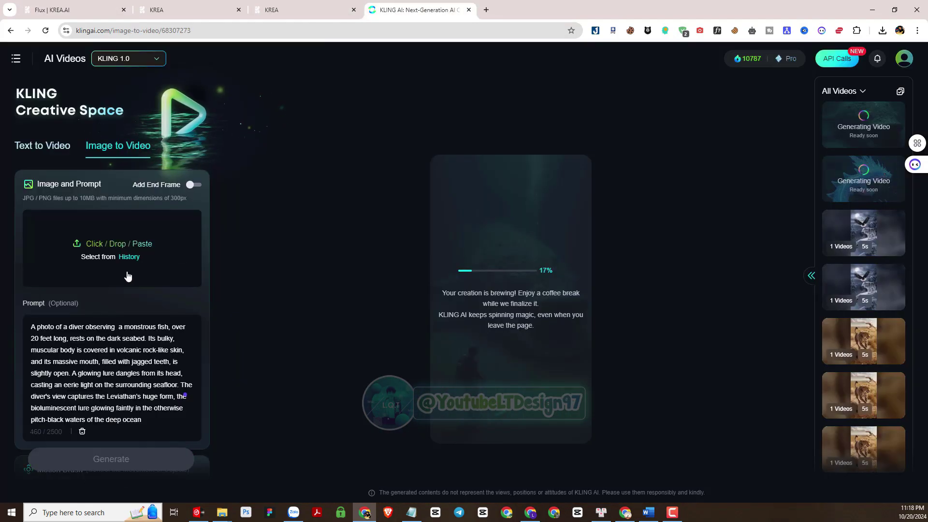
left_click(112, 248)
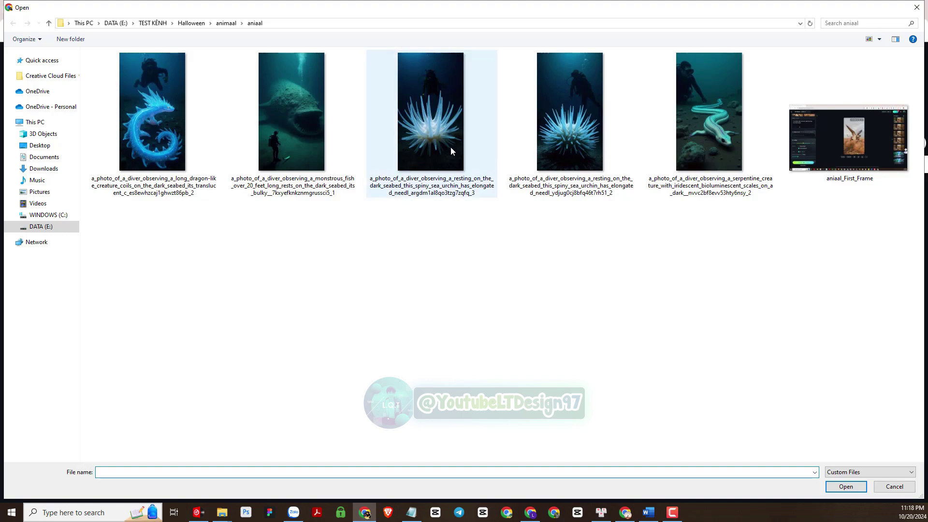
double_click(427, 137)
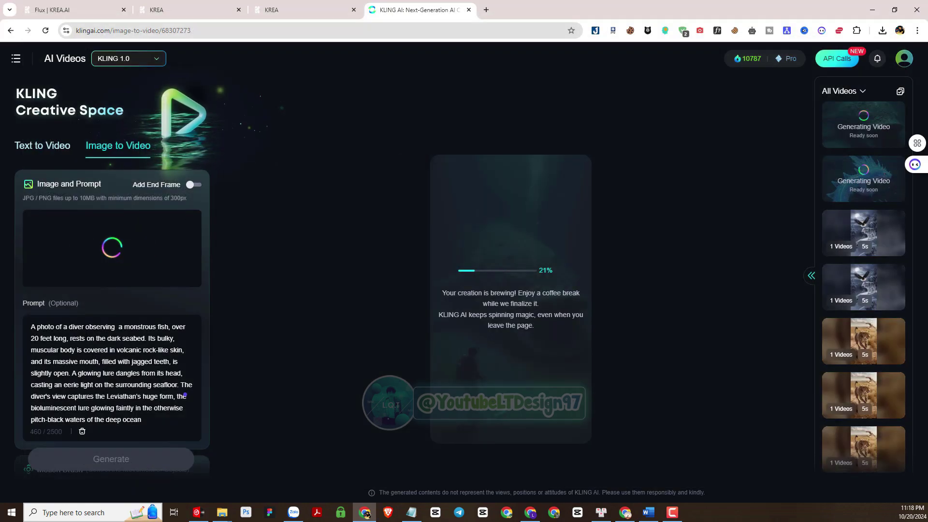
Replace the prompt with the sea urchin description and start the third video generation
key("ctrl+a")
right_click(85, 338)
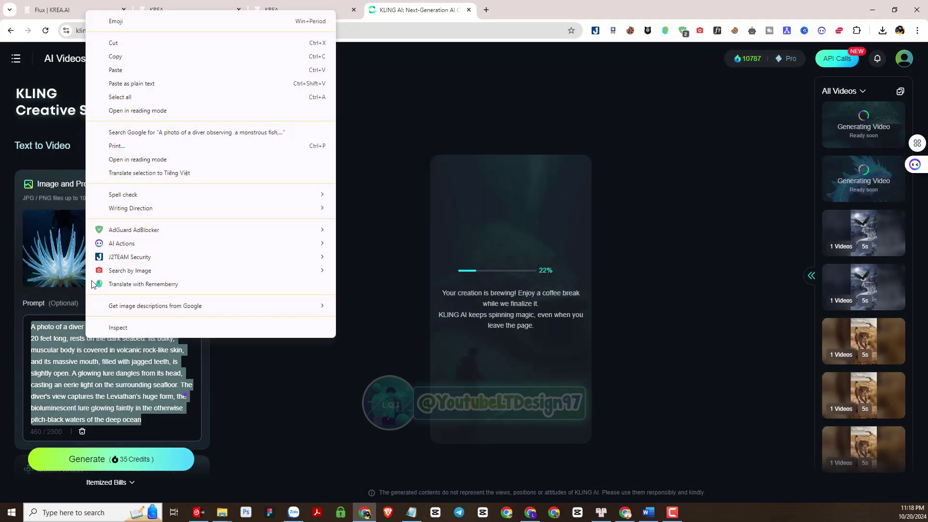
left_click(127, 70)
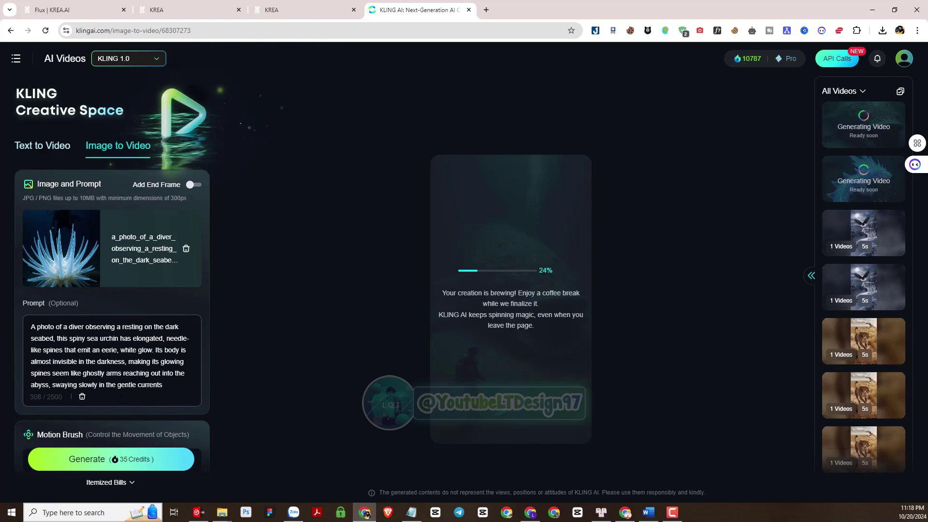
left_click(104, 457)
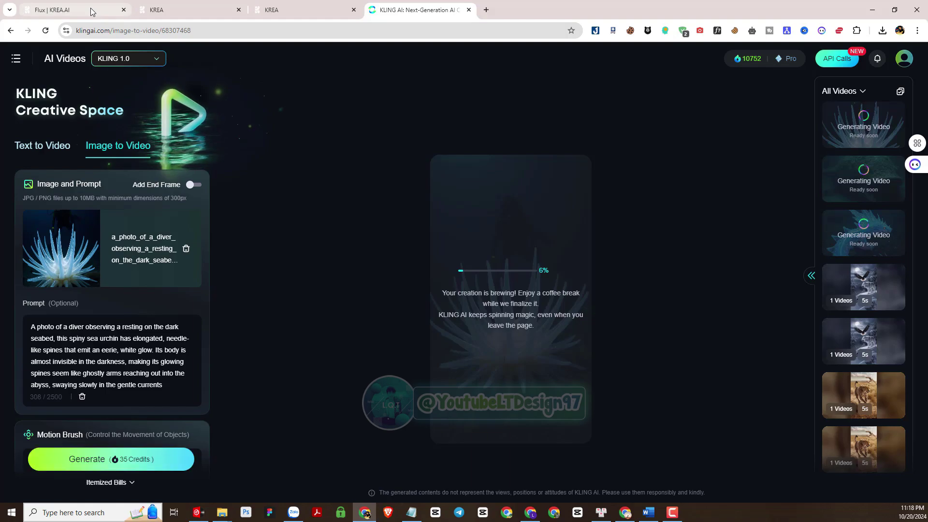
left_click(107, 14)
Scroll through the Flux history and open the serpentine-creature video in Krea
scroll(468, 346, "down", 20)
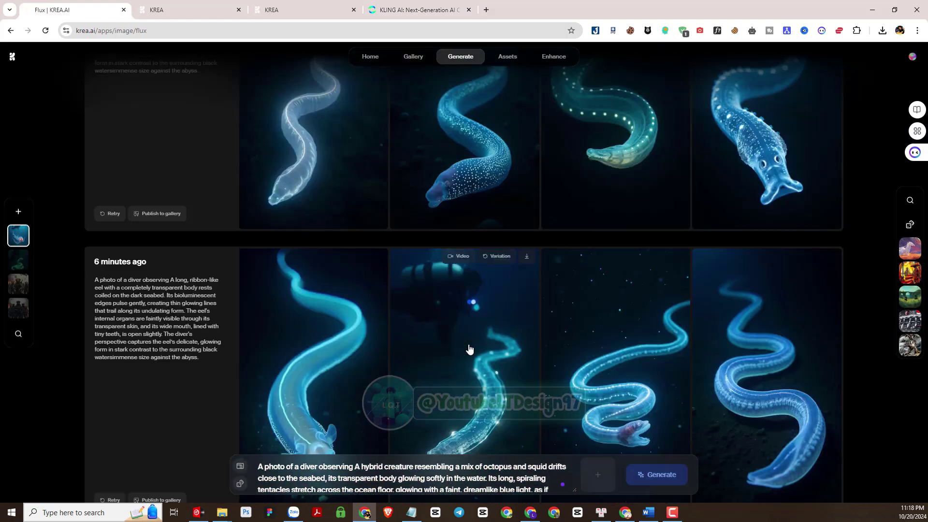
scroll(469, 348, "down", 10)
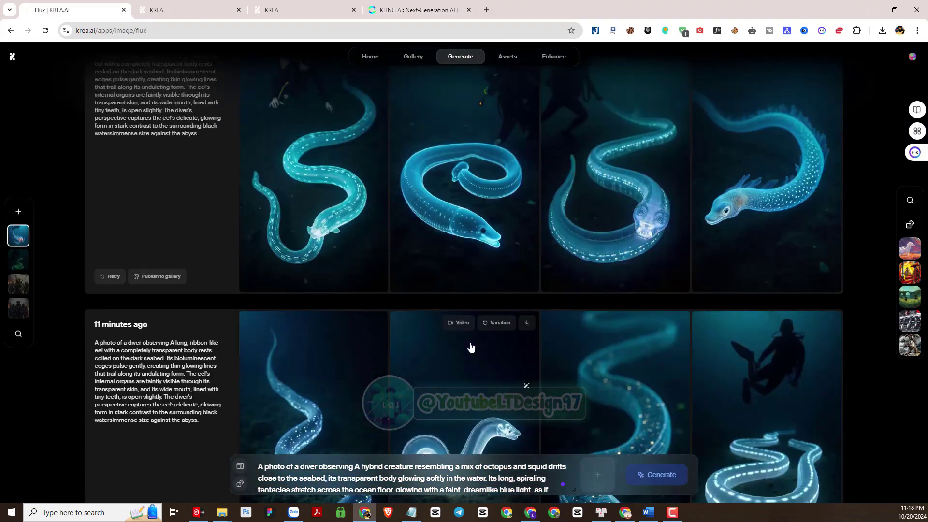
scroll(842, 306, "up", 20)
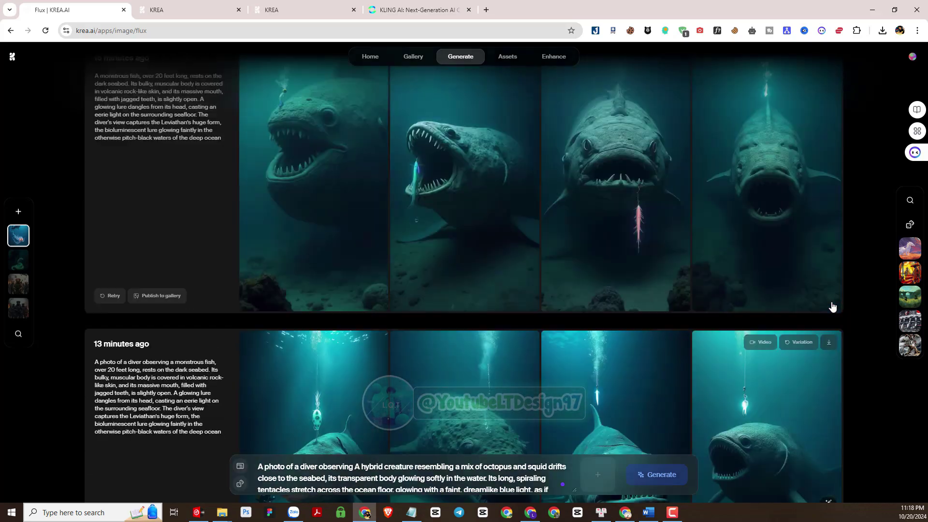
scroll(831, 306, "up", 10)
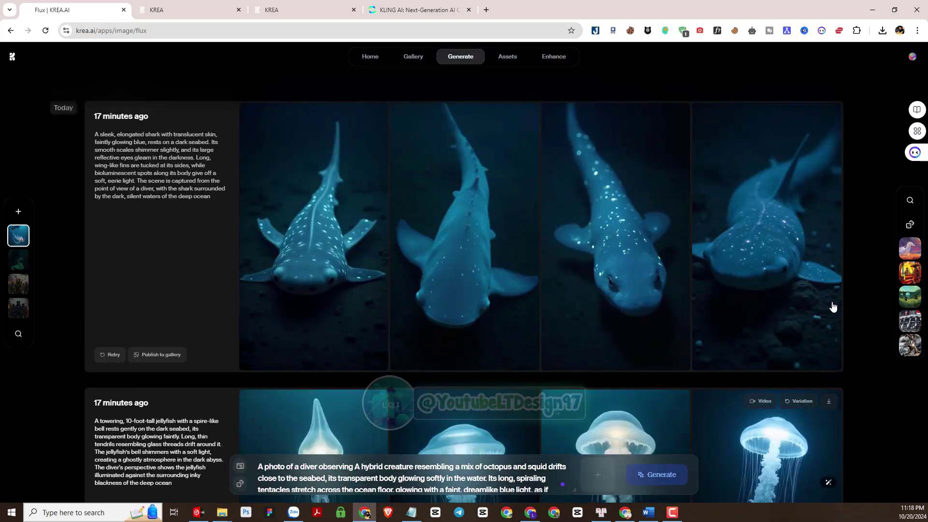
scroll(832, 306, "down", 5)
scroll(832, 306, "down", 10)
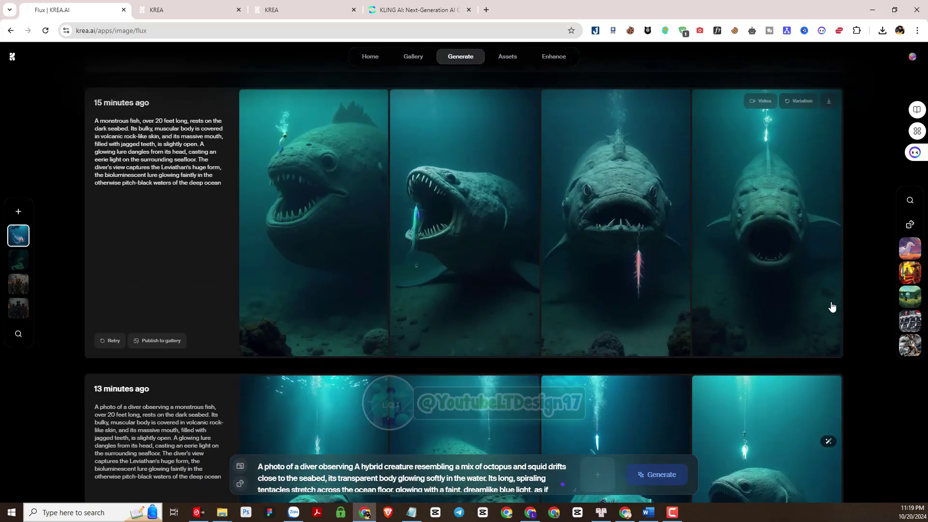
left_click(179, 10)
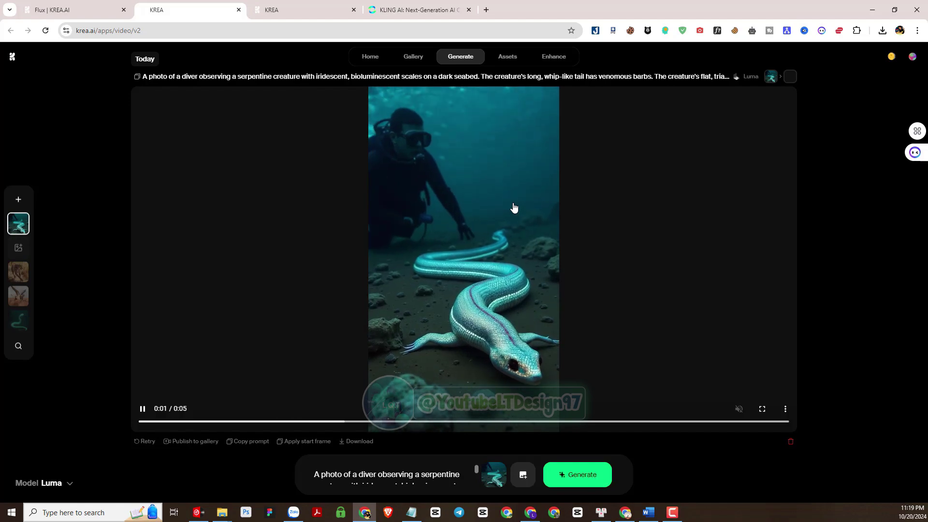
Replay the monstrous-fish video, then queue a new serpentine-creature video generation
left_click(285, 10)
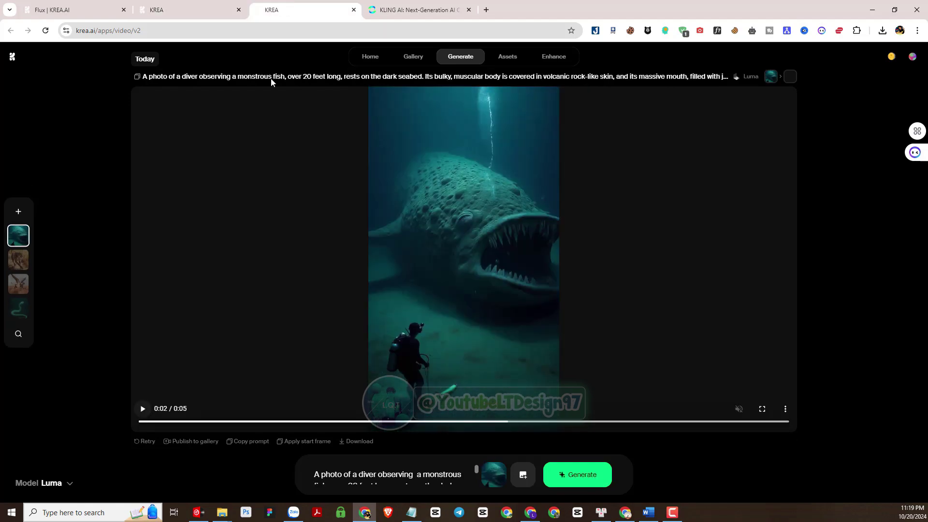
left_click(140, 422)
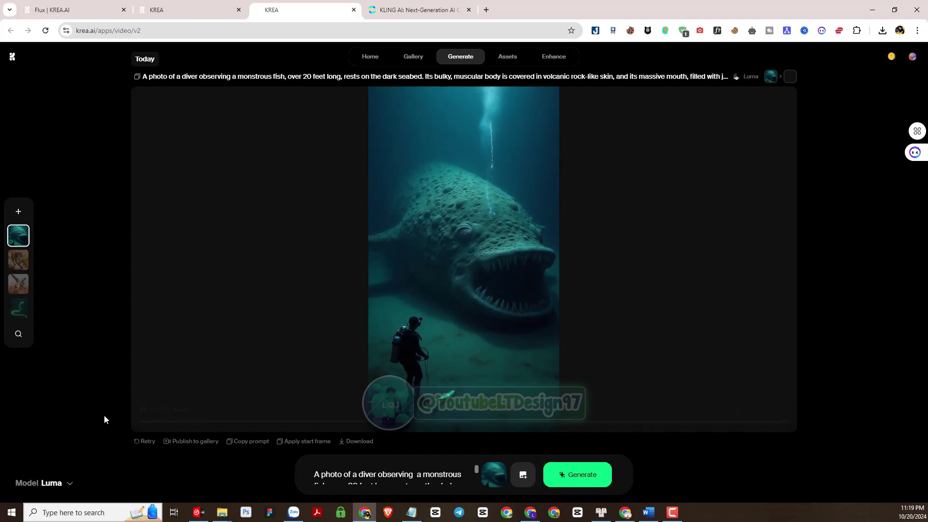
mouse_move(136, 421)
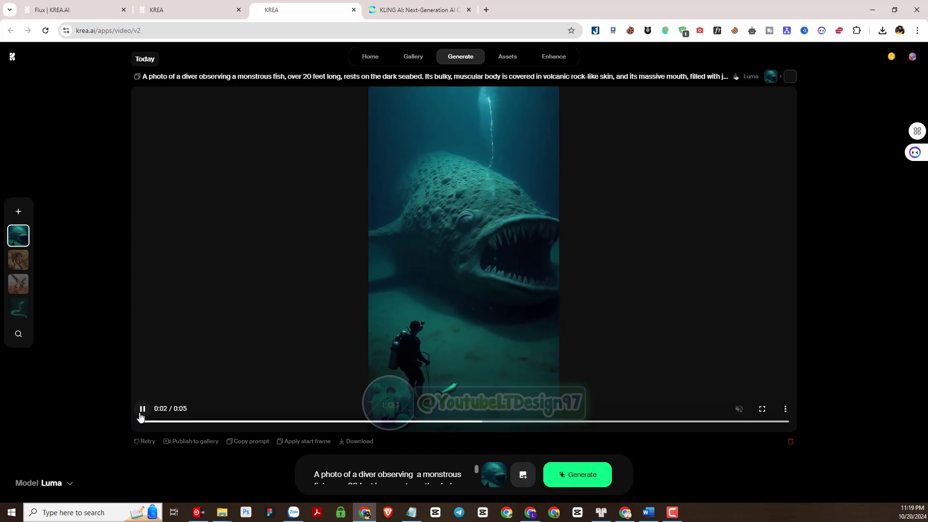
left_click(203, 11)
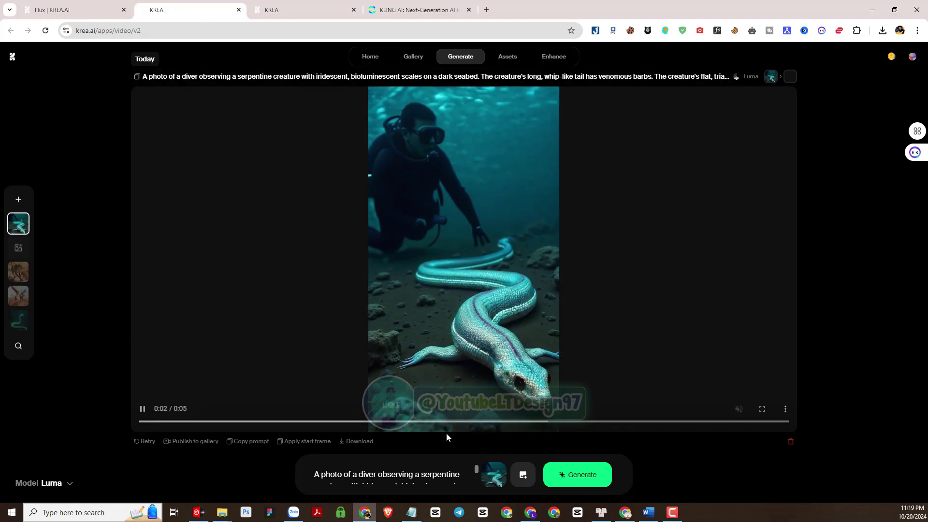
left_click(580, 483)
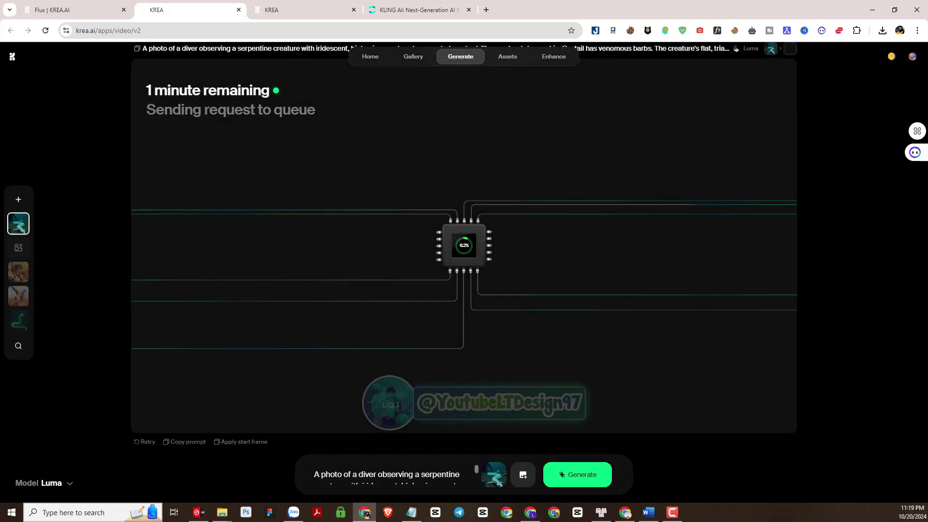
key("ctrl+Tab")
key("ctrl+Tab")
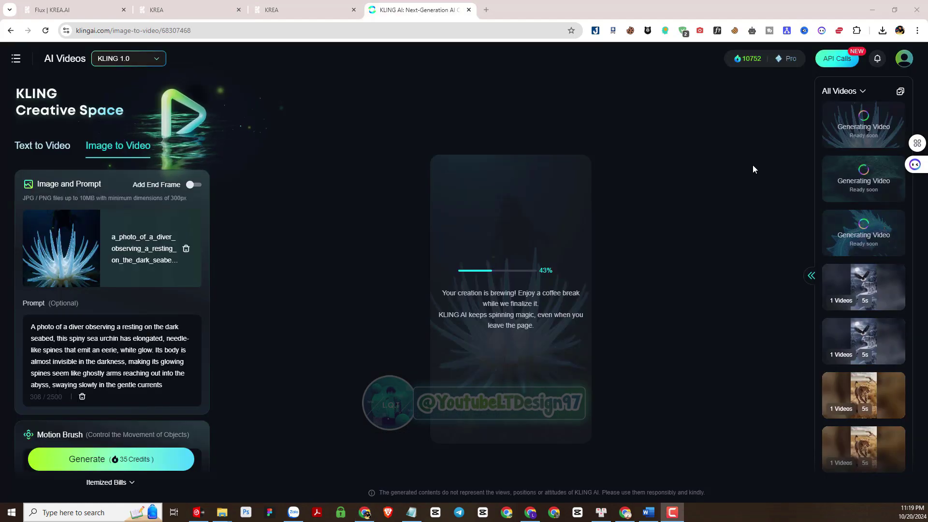
Check Krea and Kling generation progress, then bring up the ChatGPT diver script window
left_click(193, 11)
left_click(415, 11)
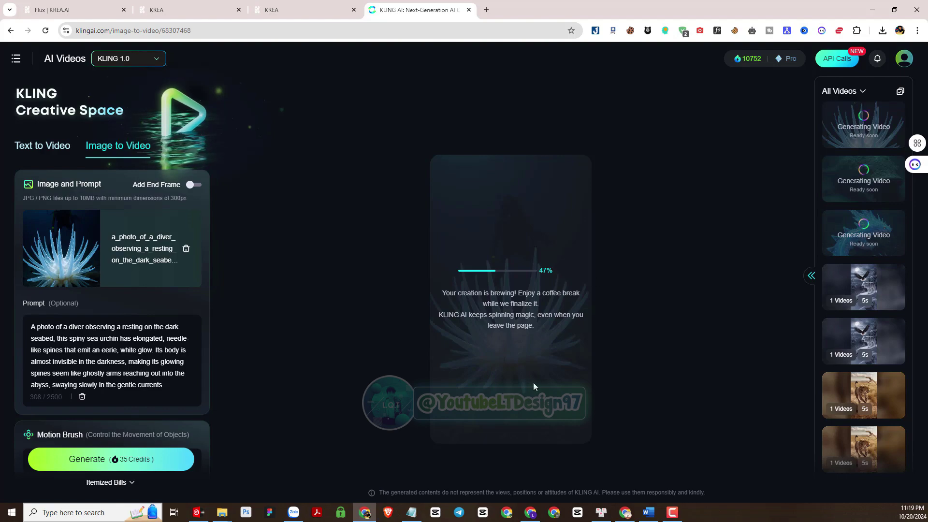
key("alt+Tab")
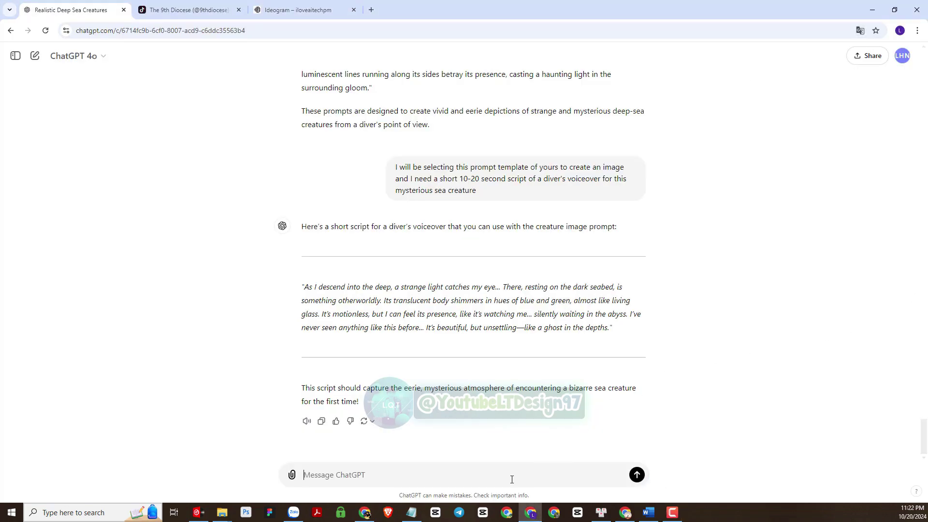
Send ChatGPT the request for a 10–20 second diver narration about mysterious sea creatures
type("I need a short 10-20 second script about a diver's narration about mysterious sea creatures")
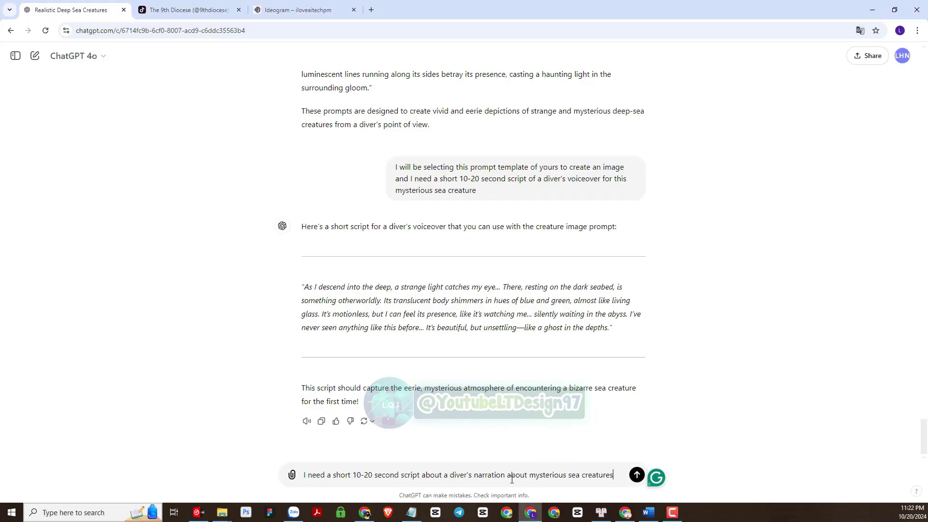
left_click(657, 480)
left_click(637, 475)
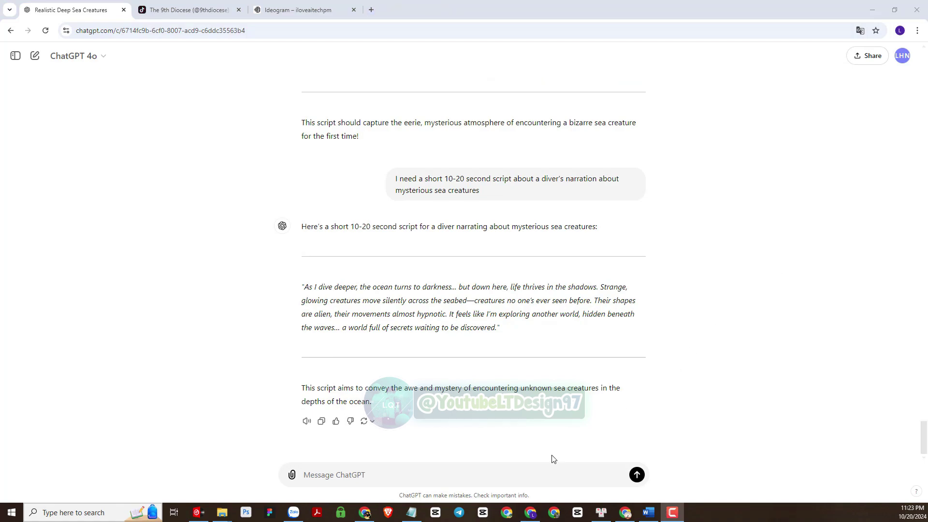
Copy the quoted diver narration script from ChatGPT's reply
left_click(365, 513)
left_click_drag(306, 286, 486, 325)
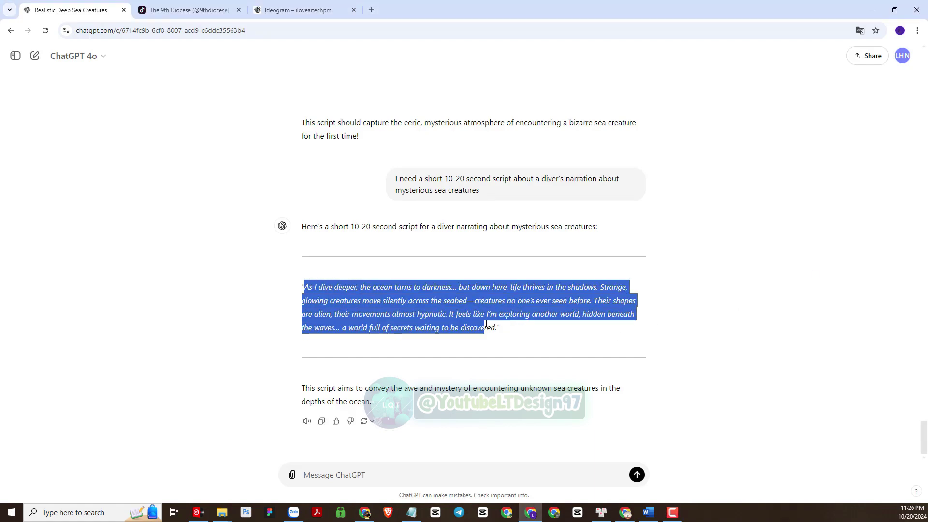
right_click(493, 297)
left_click(505, 305)
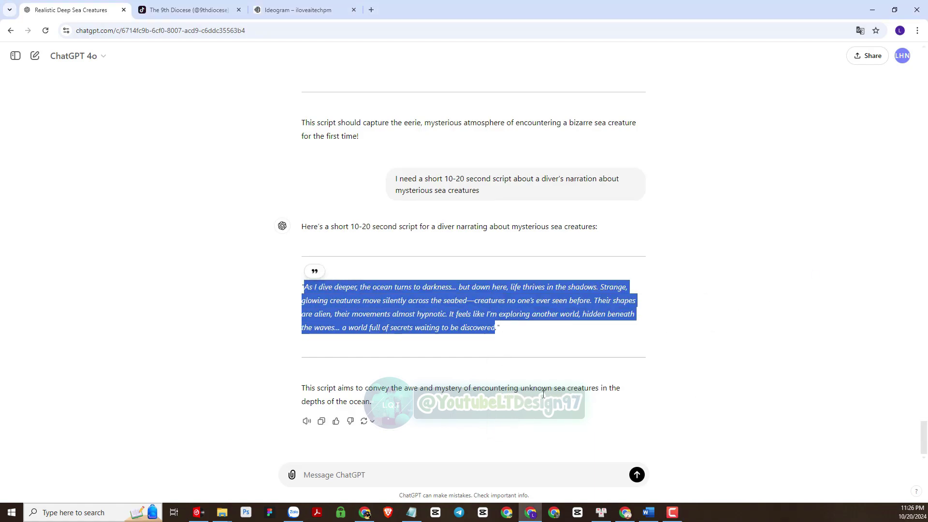
left_click(366, 513)
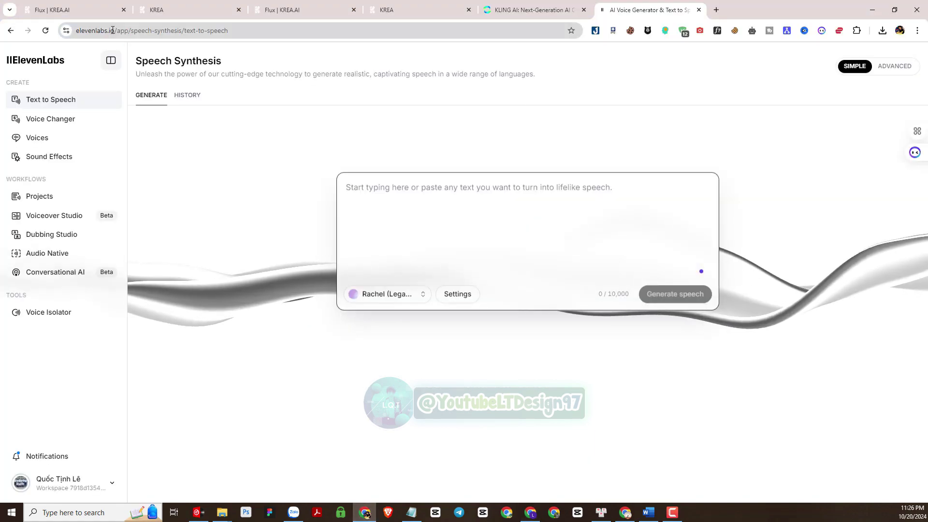
Paste the diver script into ElevenLabs and generate speech with the Brian voice
left_click(399, 217)
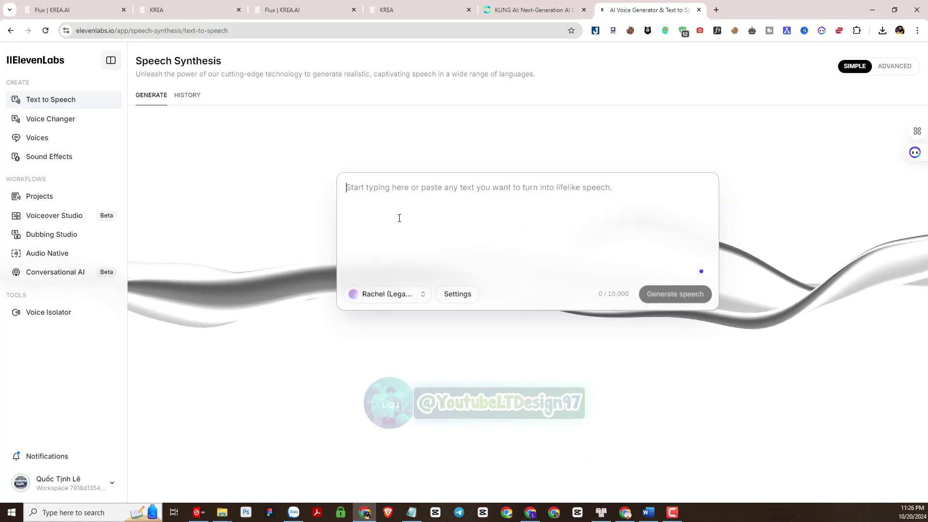
right_click(399, 218)
left_click(439, 316)
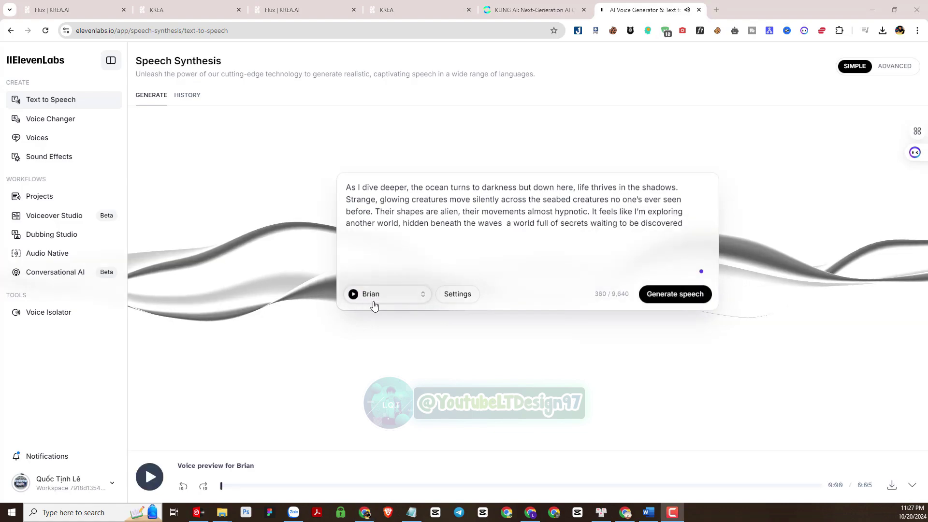
left_click(671, 298)
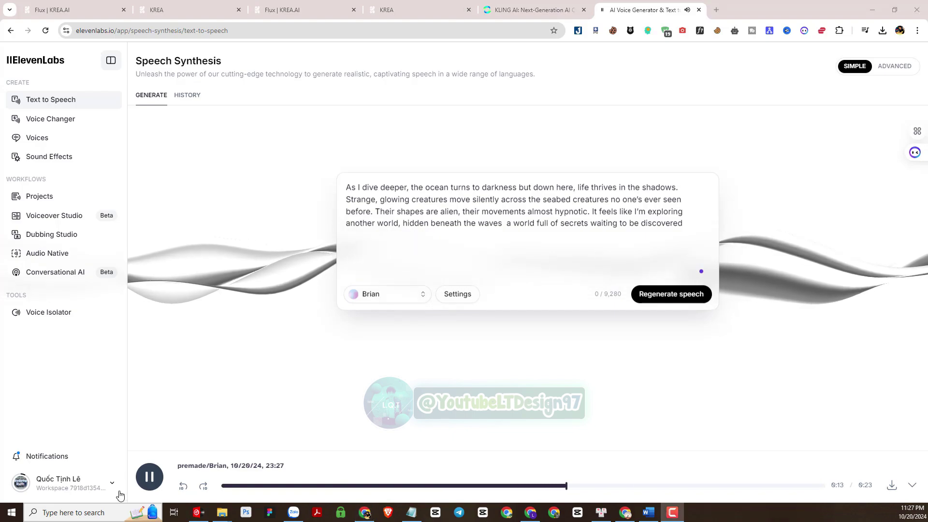
Stop playback and download the narration as an MP3 into the aniaal folder
left_click(149, 476)
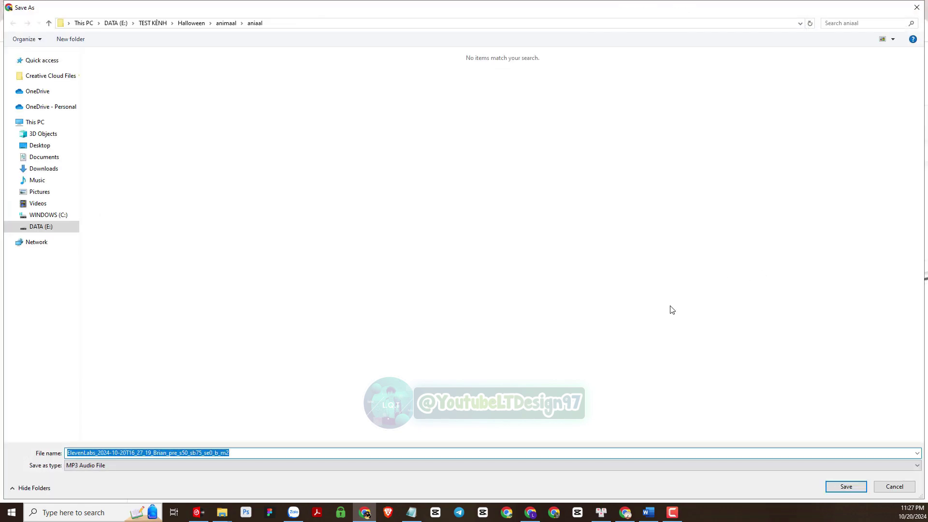
left_click(850, 489)
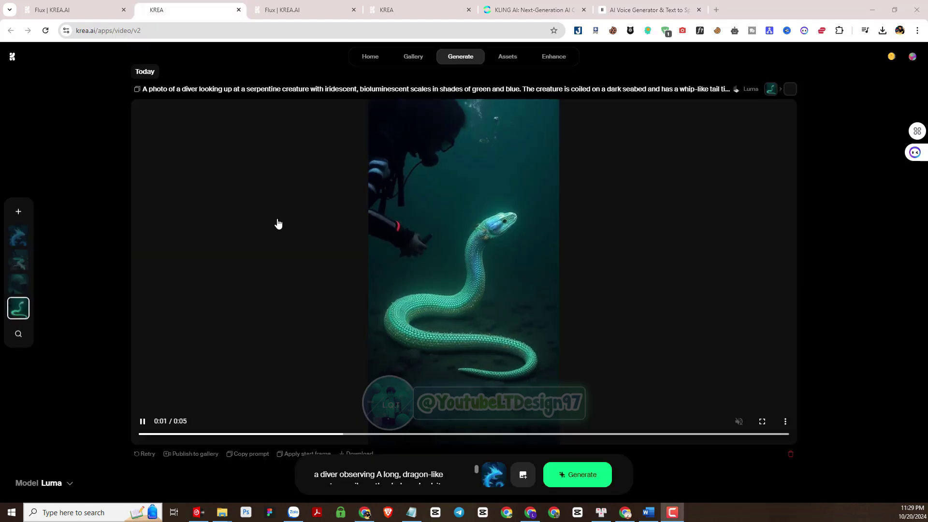
mouse_move(18, 305)
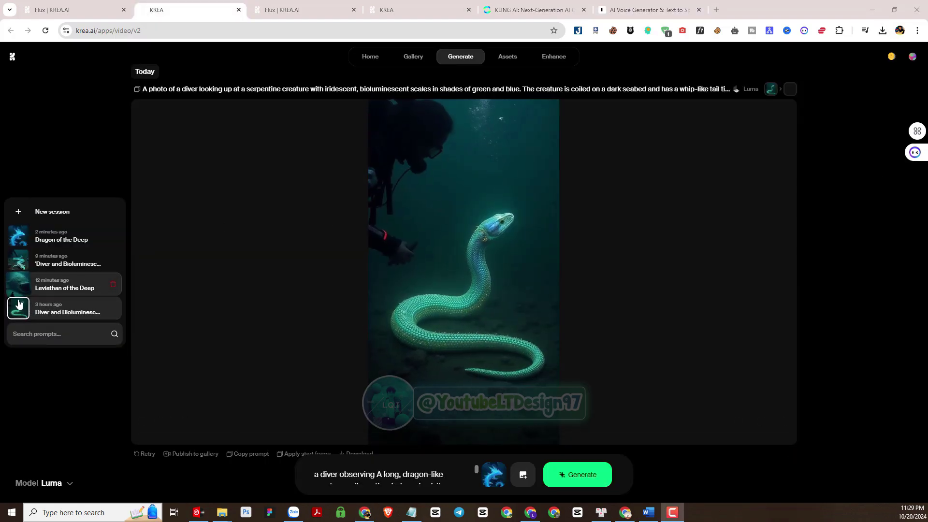
Revisit the Leviathan, serpent, diver and Dragon of the Deep sessions in Krea, then return to Kling
left_click(18, 285)
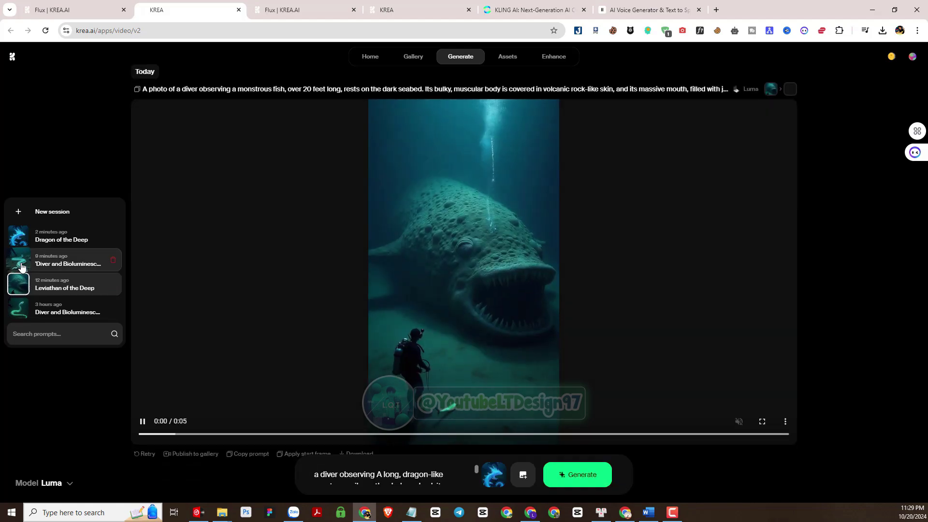
left_click(21, 265)
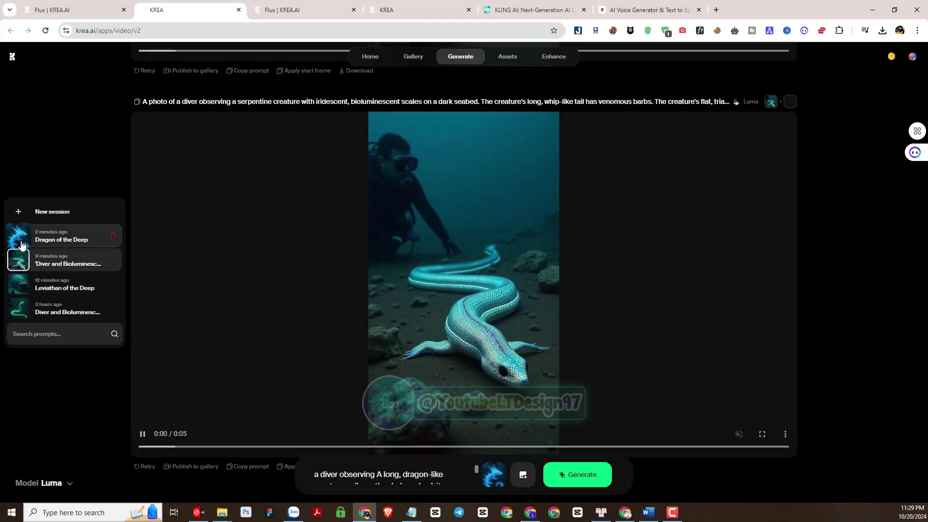
left_click(24, 240)
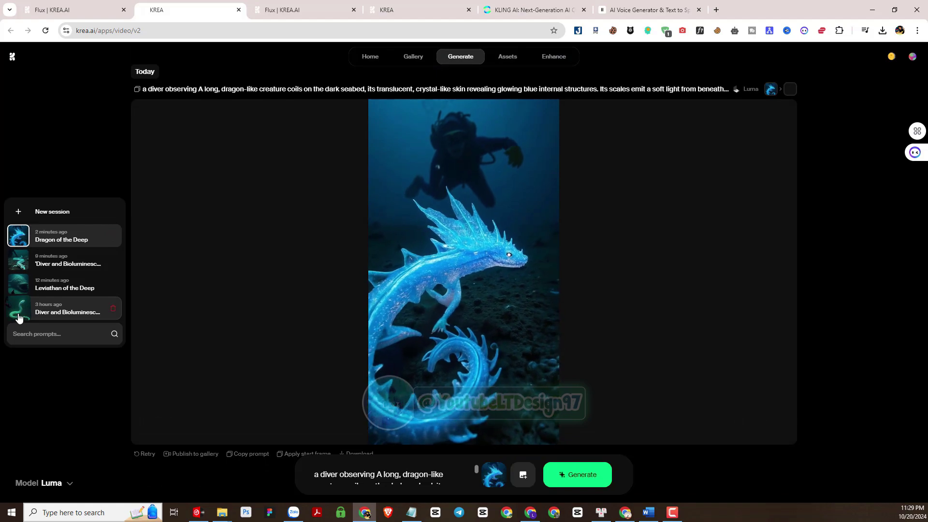
left_click(19, 315)
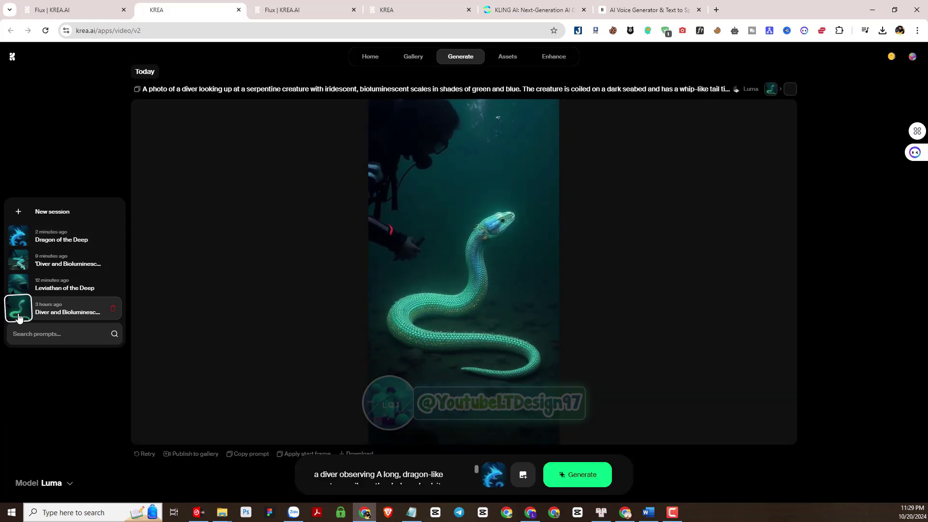
left_click(25, 290)
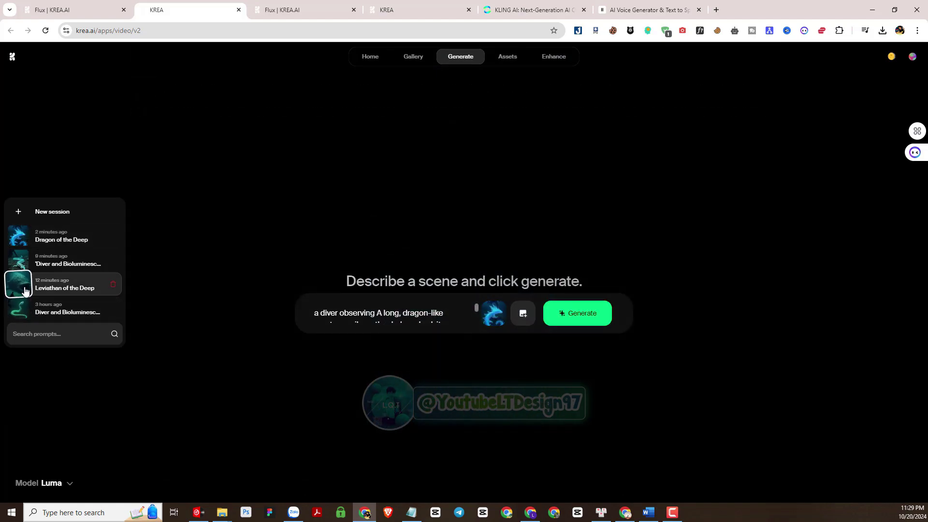
left_click(21, 264)
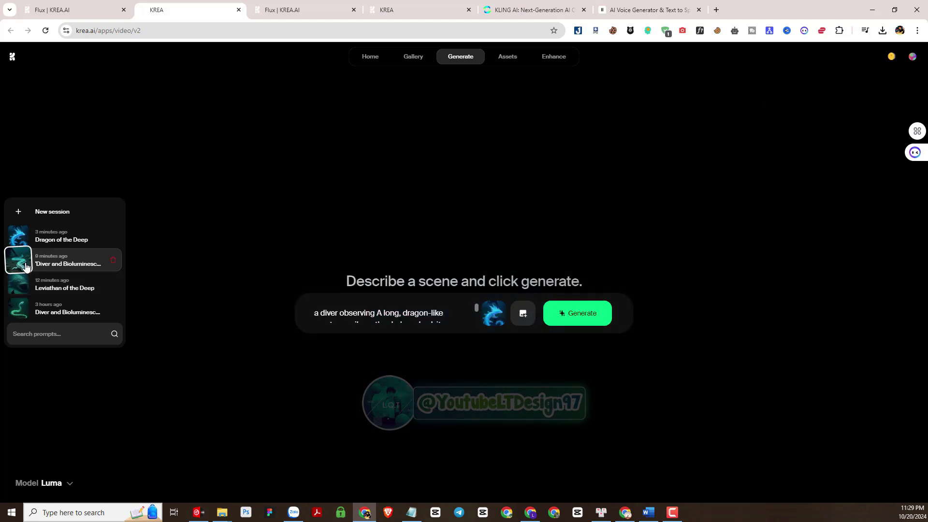
left_click(25, 240)
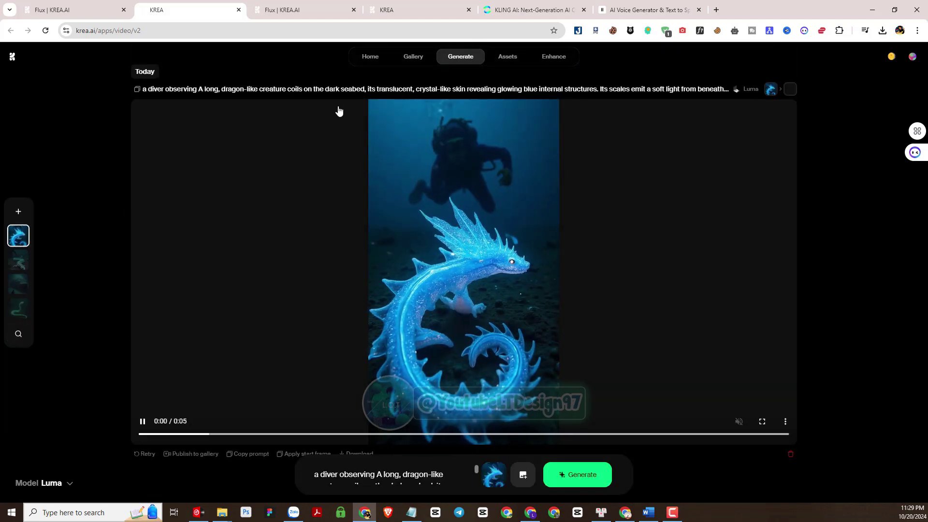
left_click(509, 2)
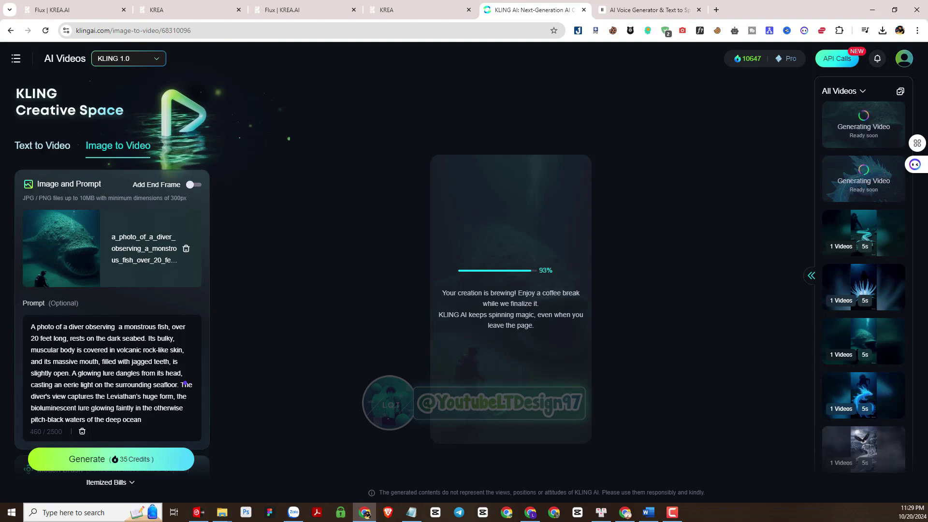
Preview the finished serpent, monstrous-fish, eel and sea urchin videos in Kling's video list
left_click(672, 512)
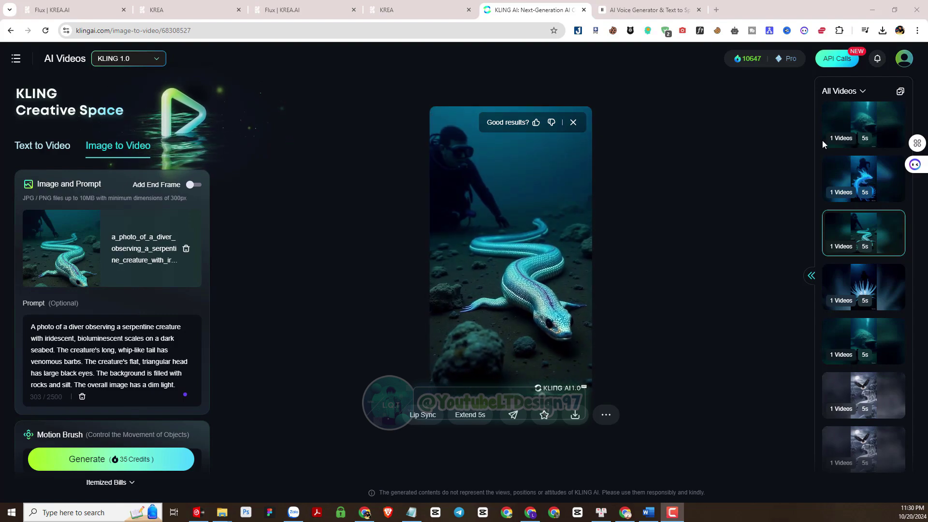
left_click(855, 119)
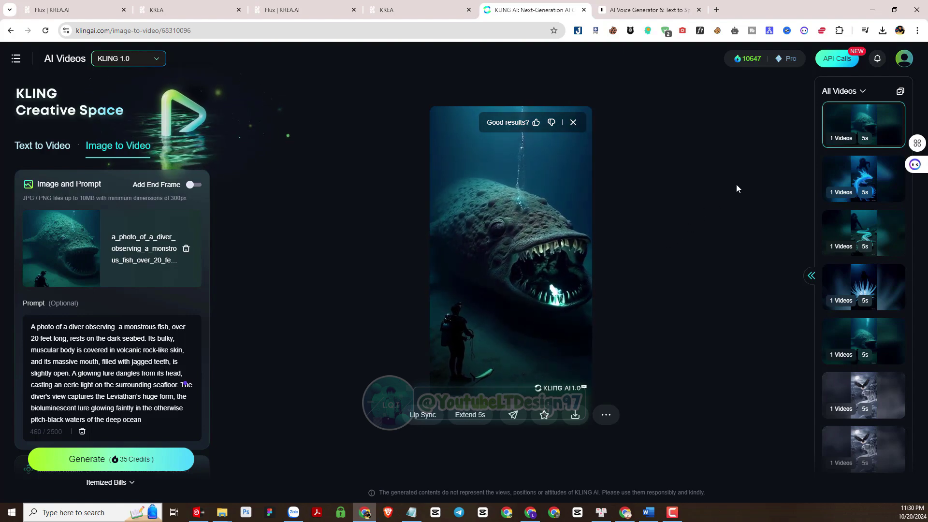
left_click(864, 222)
left_click(858, 282)
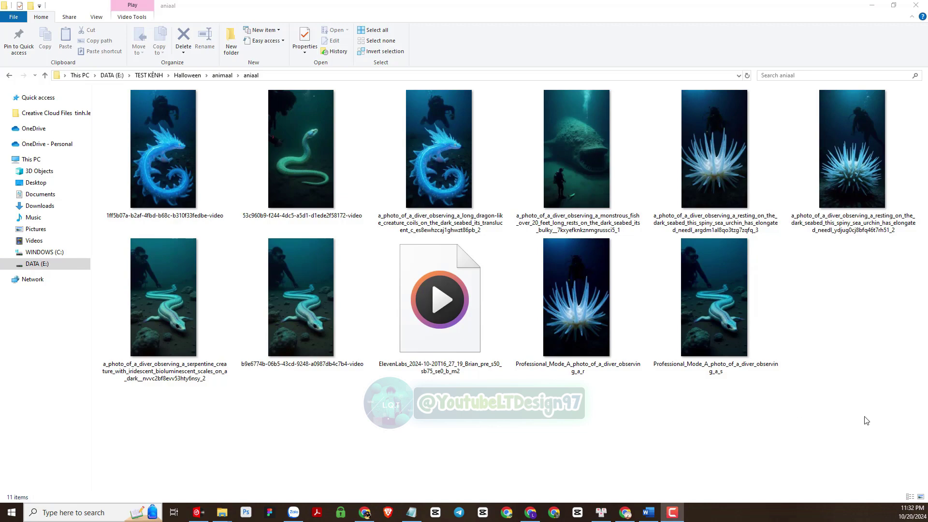
Select the five creature videos and narration MP3 in the aniaal folder and drag them into CapCut
left_click_drag(877, 424, 216, 147)
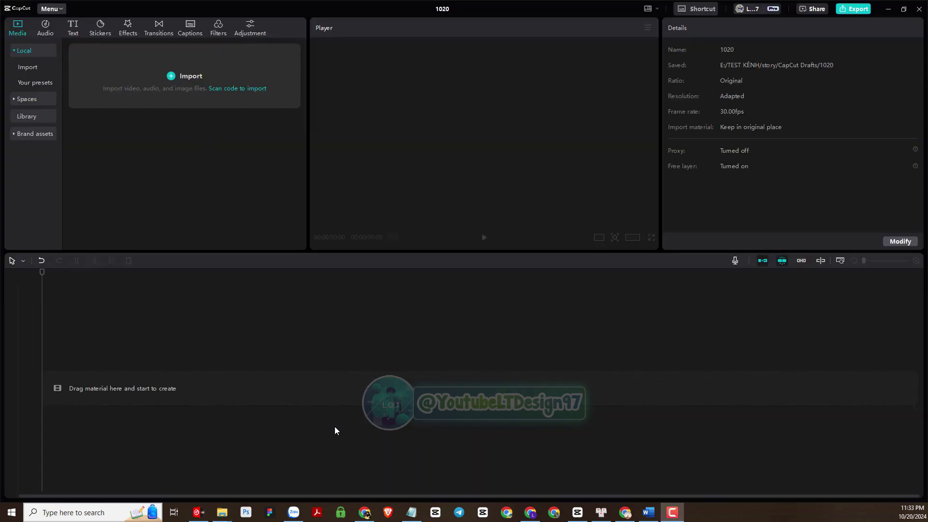
mouse_move(222, 516)
left_click(264, 480)
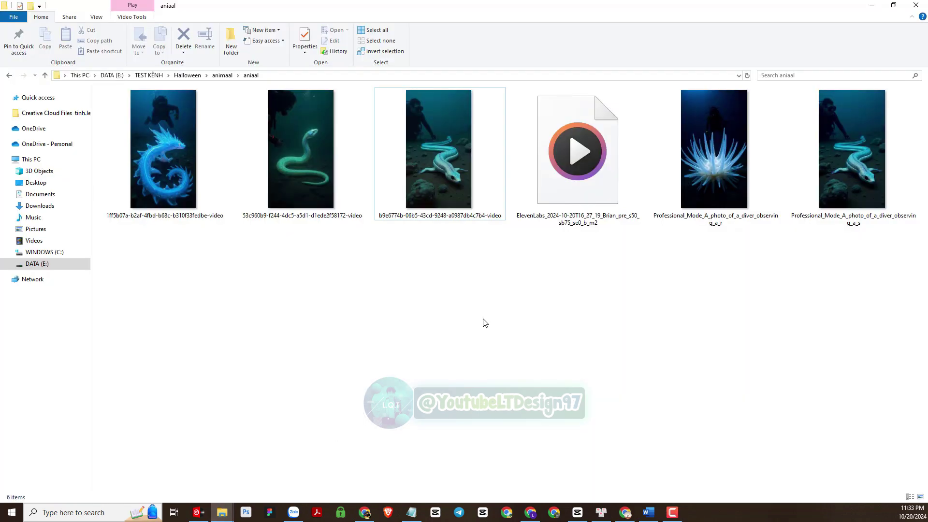
left_click_drag(881, 324, 199, 88)
left_click_drag(357, 215, 209, 363)
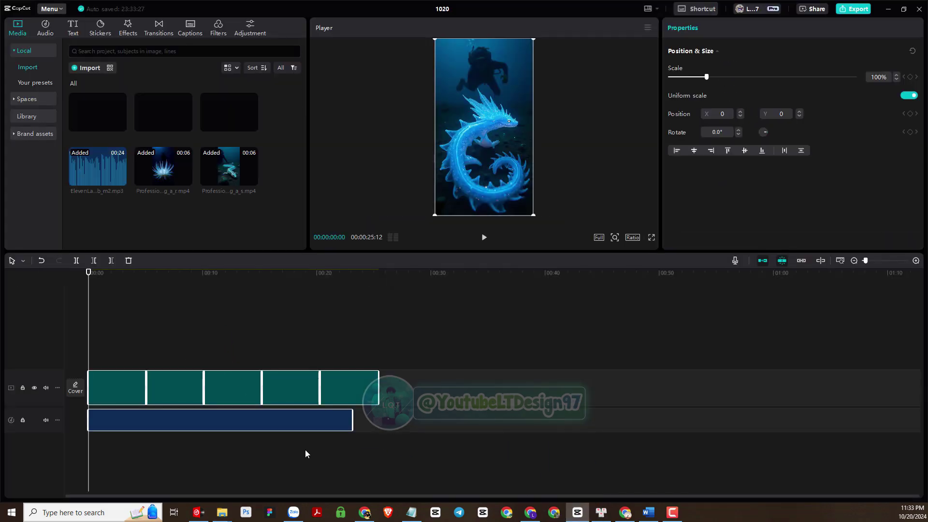
Set the canvas aspect ratio to vertical 9:16
left_click(635, 237)
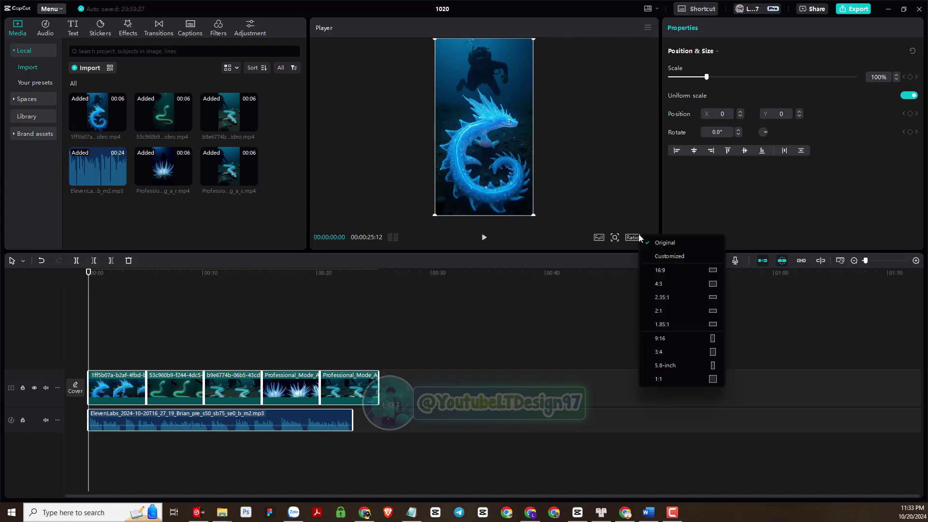
left_click(660, 338)
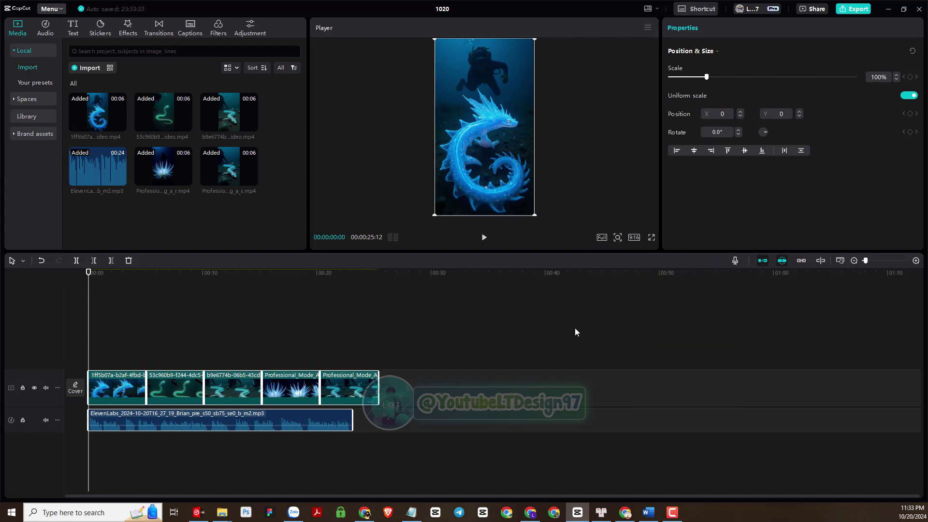
left_click(574, 327)
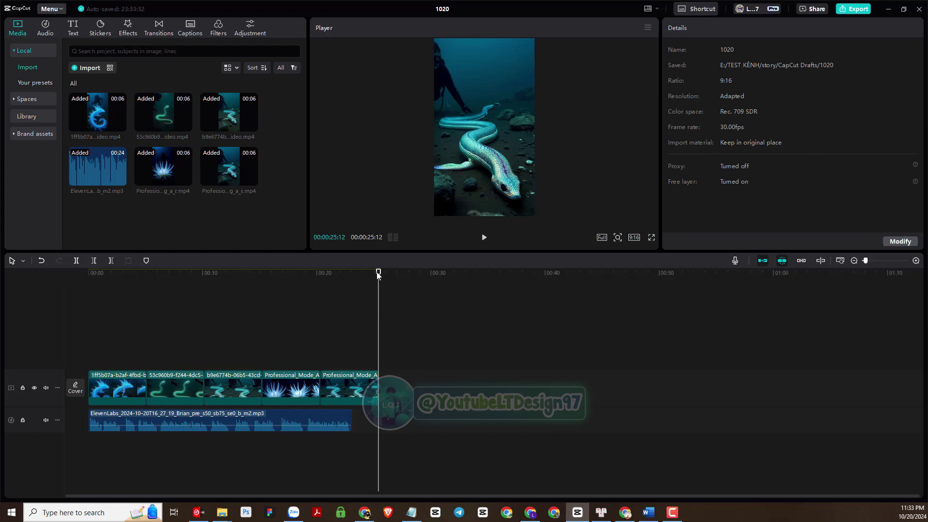
Scale the first dragon clip up to 103%
left_click(395, 376)
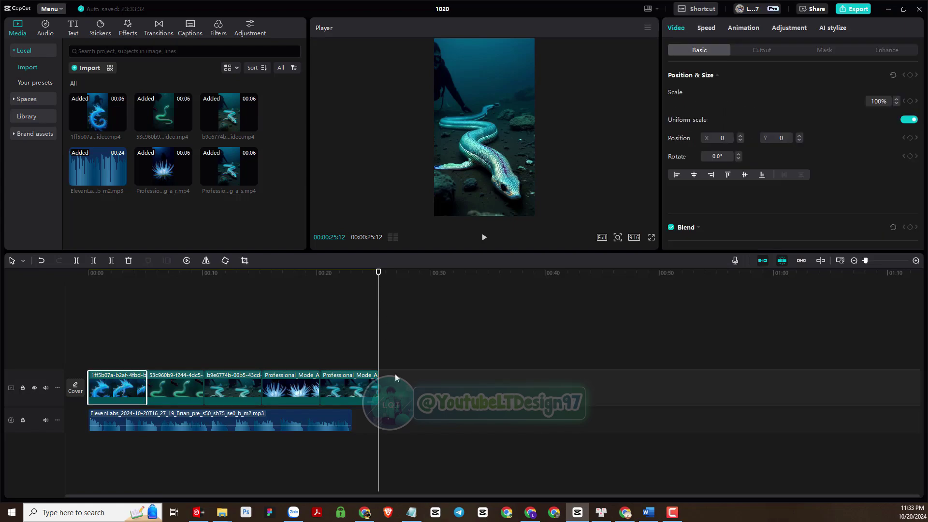
left_click(200, 451)
left_click_drag(204, 279, 125, 280)
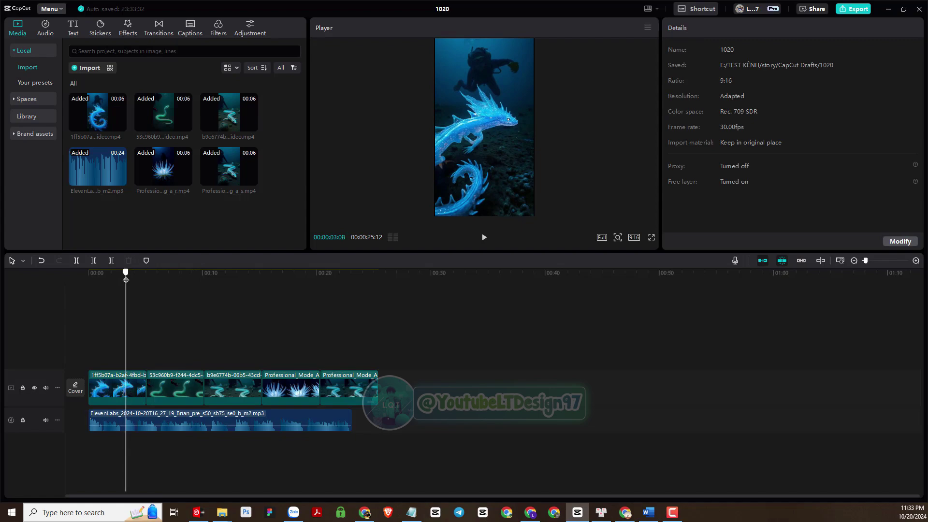
left_click(105, 386)
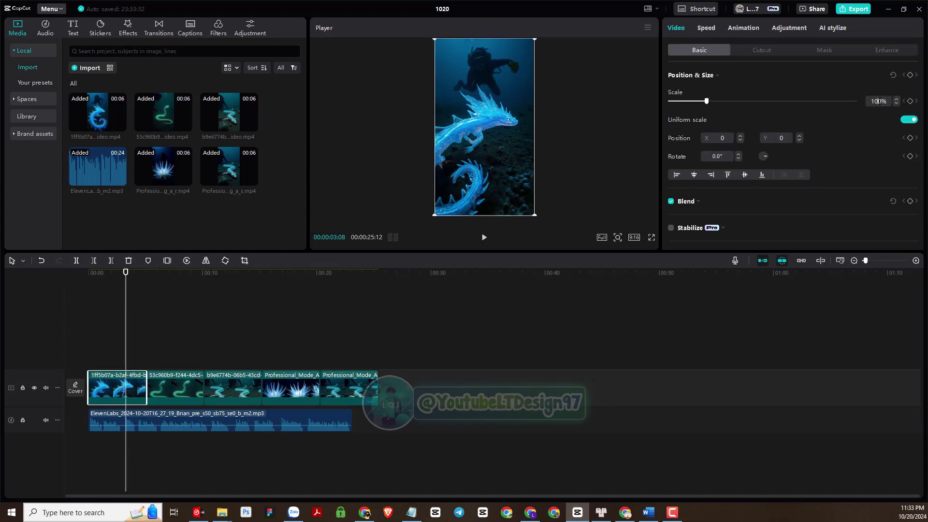
type("109")
key("BackSpace")
type("3")
key("Return")
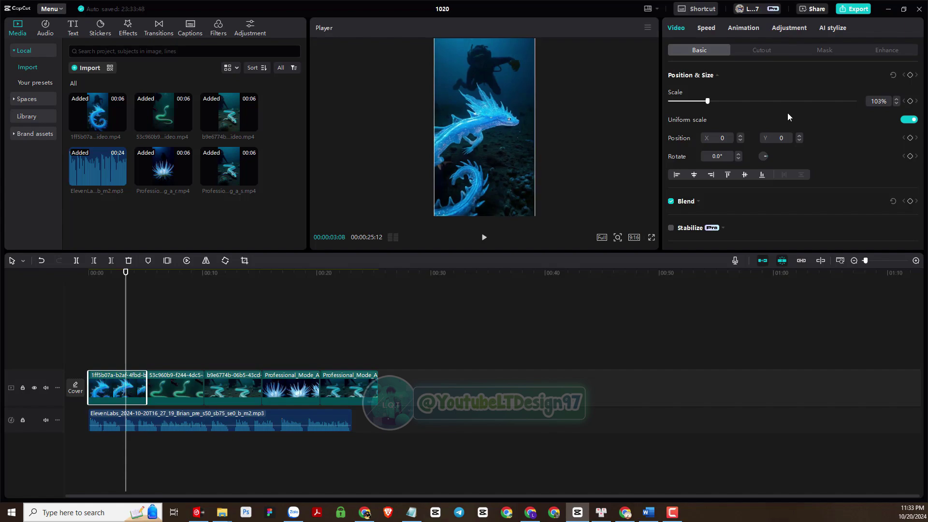
Resize the serpent, eel, fourth and fifth clips to 103% as well
left_click(168, 387)
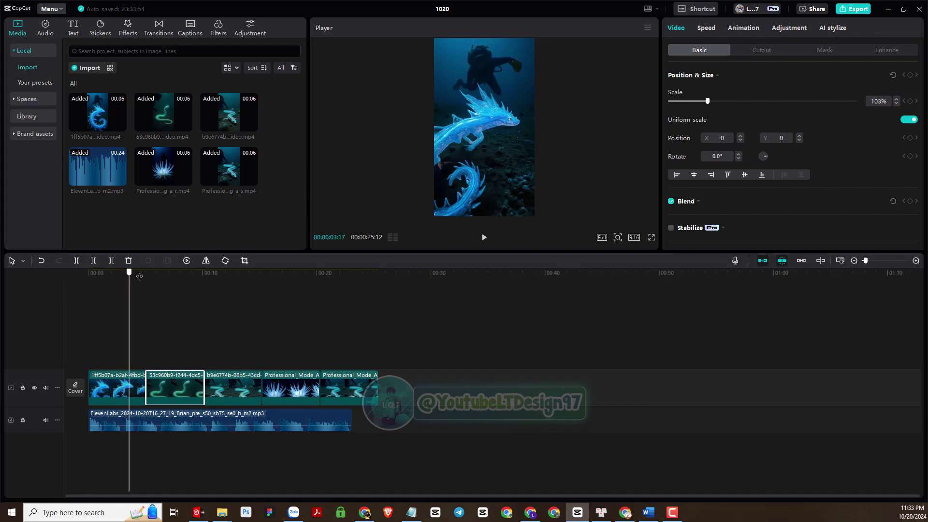
left_click_drag(127, 273, 235, 284)
left_click(246, 382)
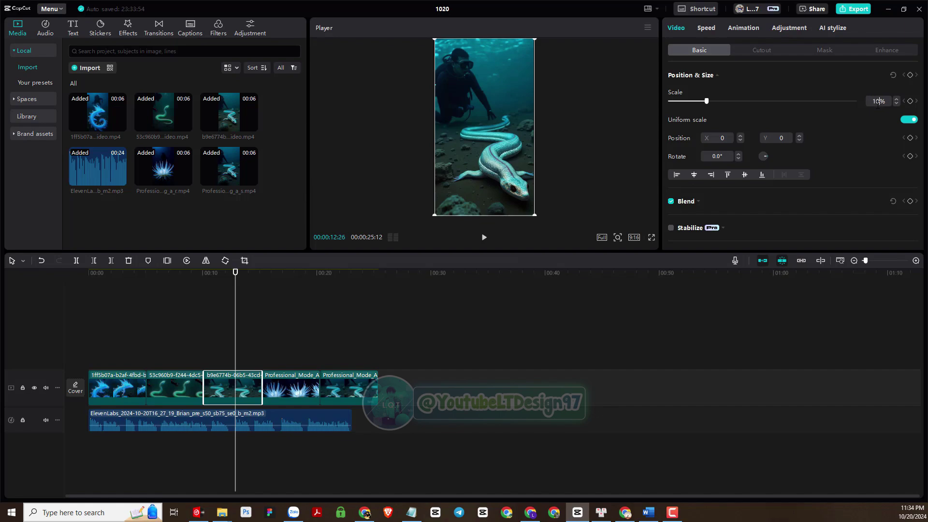
scroll(878, 102, "up", 3)
left_click(299, 377)
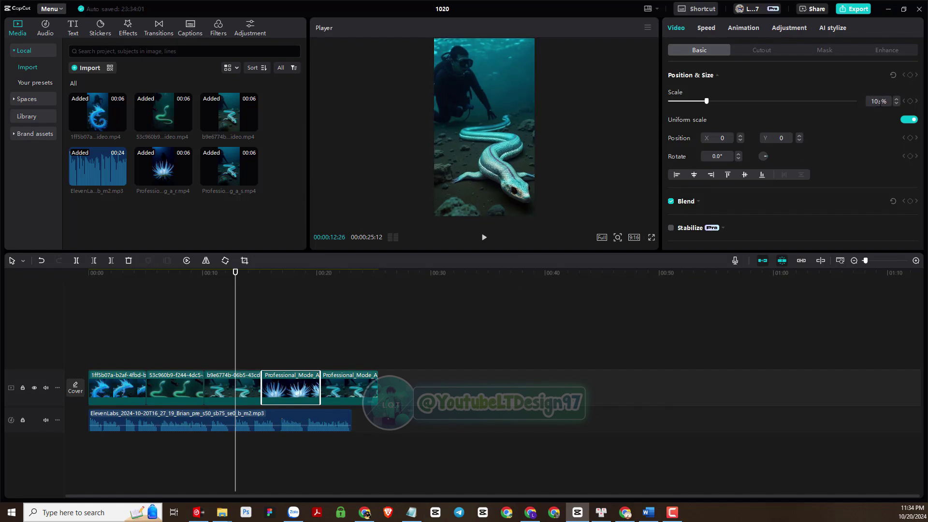
left_click(367, 387)
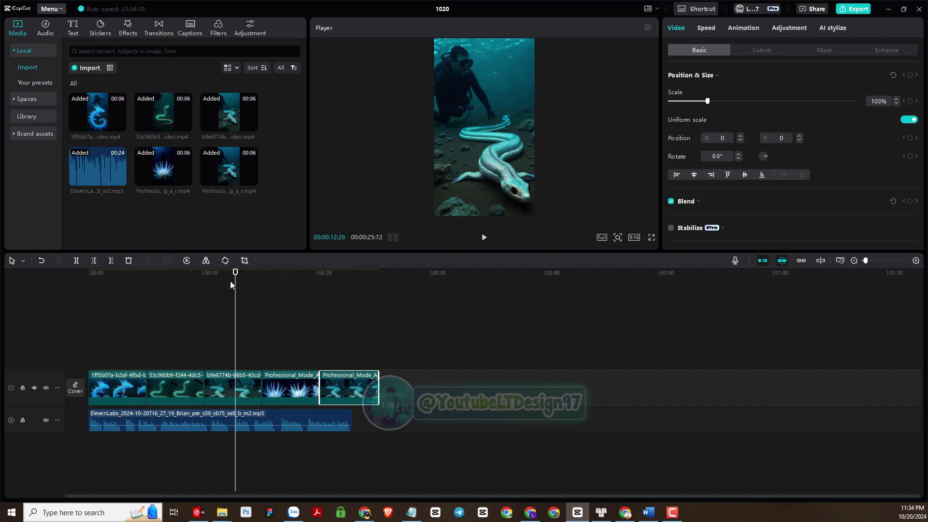
left_click_drag(230, 285, 103, 293)
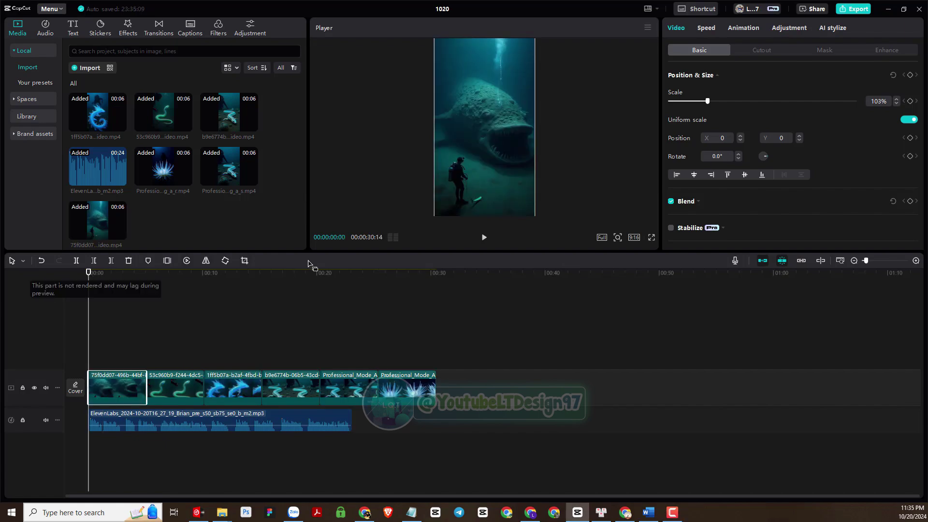
Enlarge the preview area and play the edit from the start, pausing on the eel clip
left_click_drag(488, 252, 483, 382)
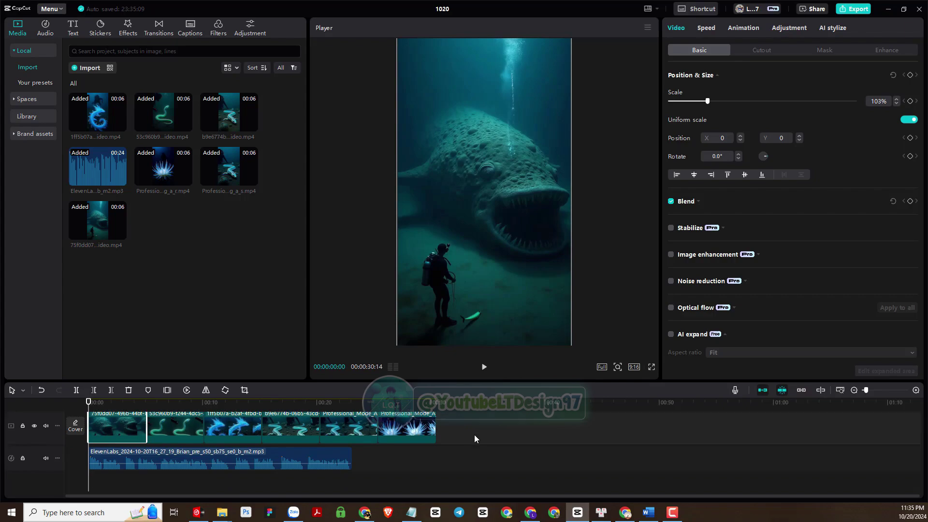
left_click(483, 367)
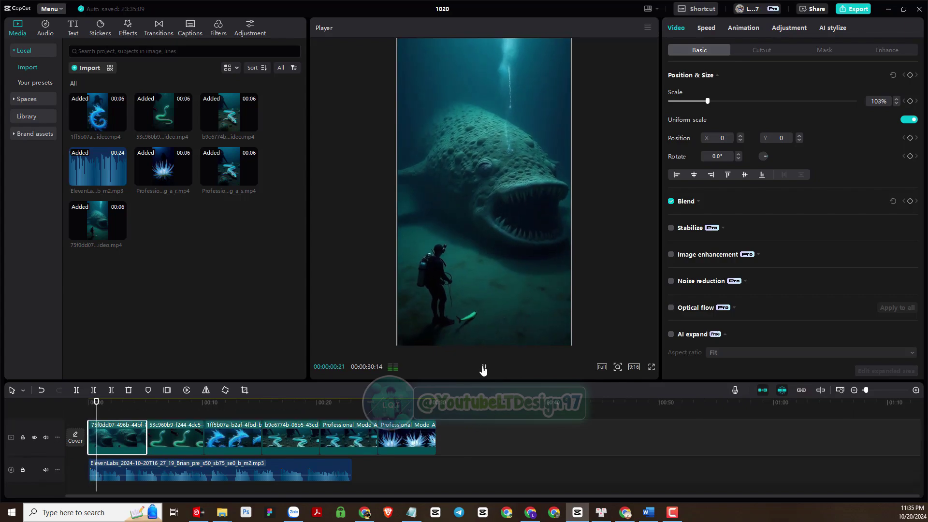
left_click(475, 448)
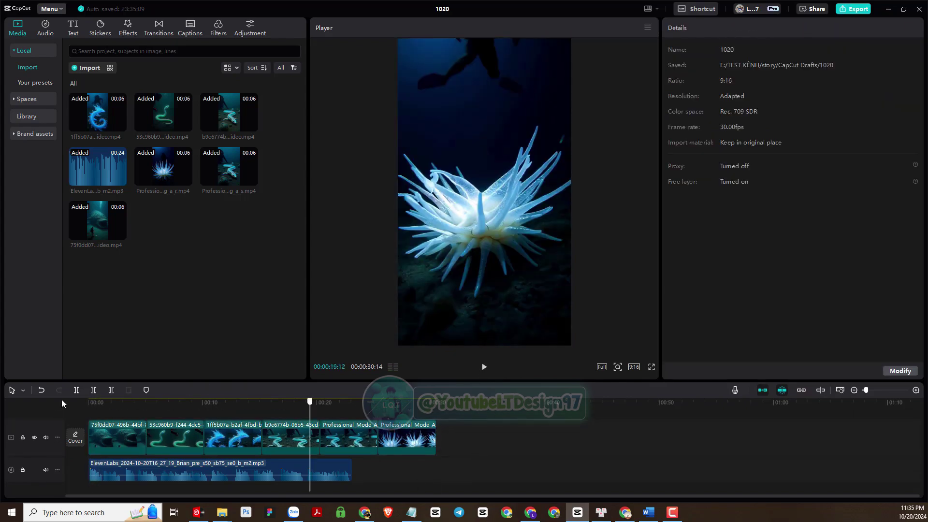
key("Home")
key("space")
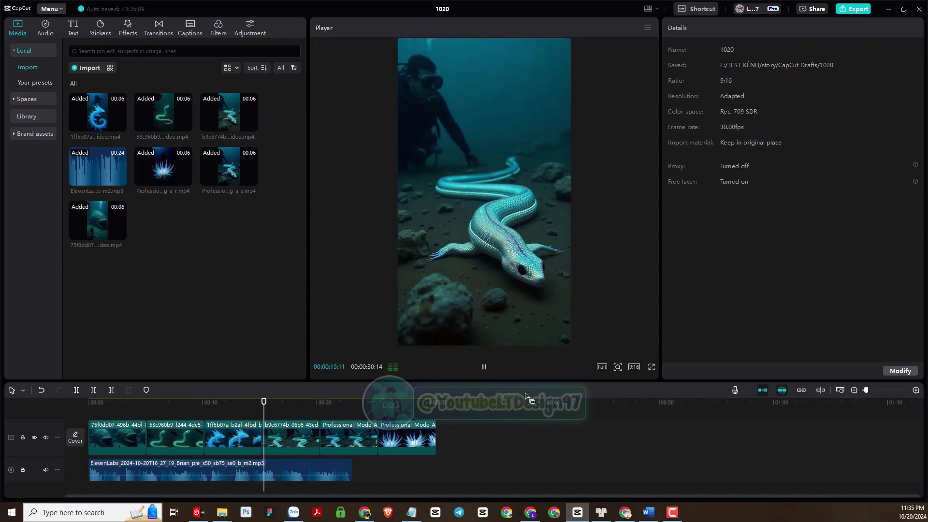
key("space")
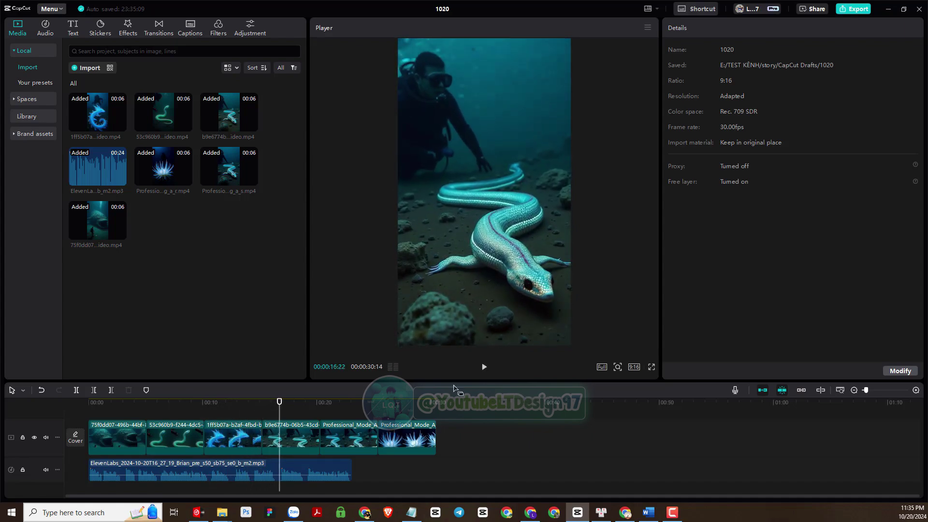
Trim the end of the eel clip so the video runs 00:28:17, then review it
left_click(309, 438)
left_click_drag(319, 433, 298, 433)
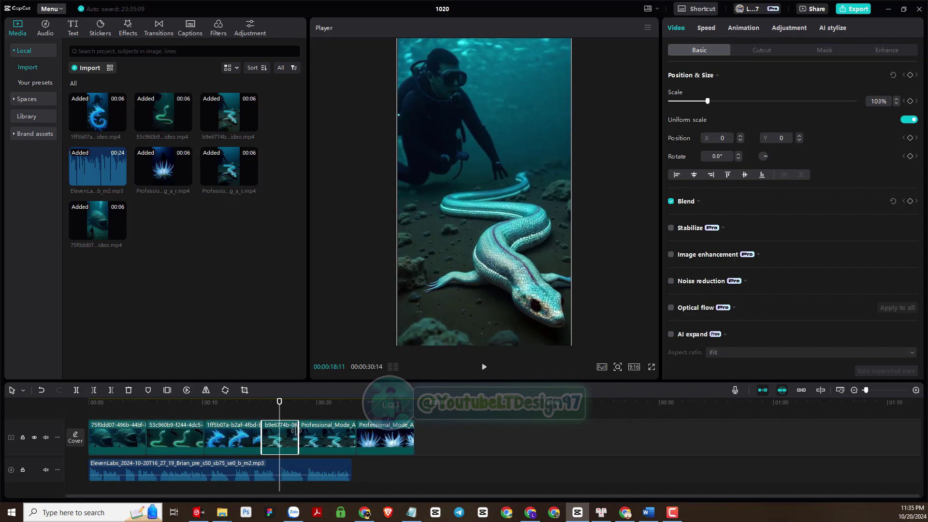
key("space")
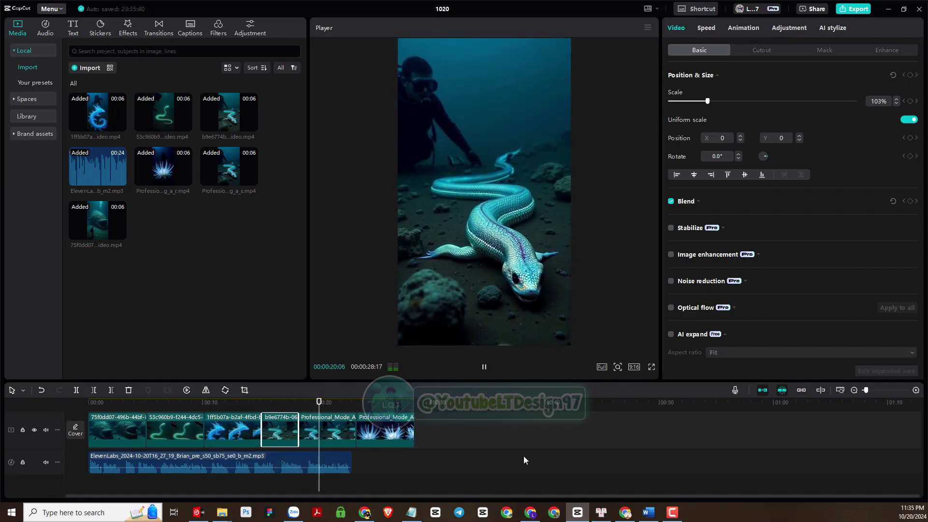
left_click(516, 428)
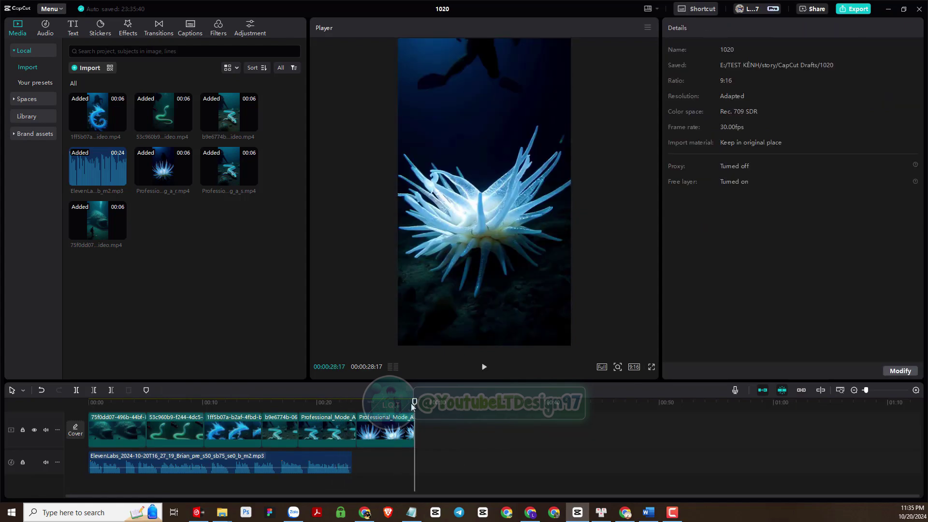
left_click_drag(412, 406, 82, 418)
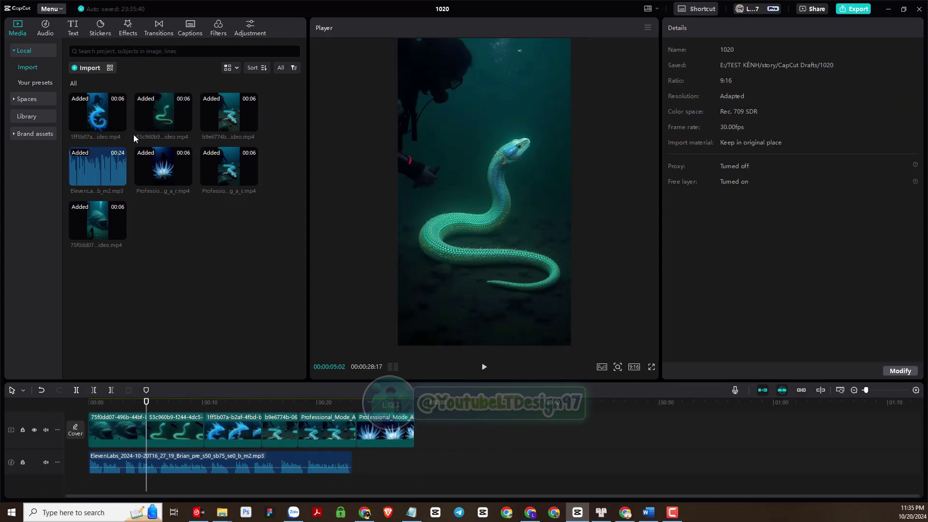
Search the music library for 'ocean' and add the Ocean track on its own audio track
left_click(46, 28)
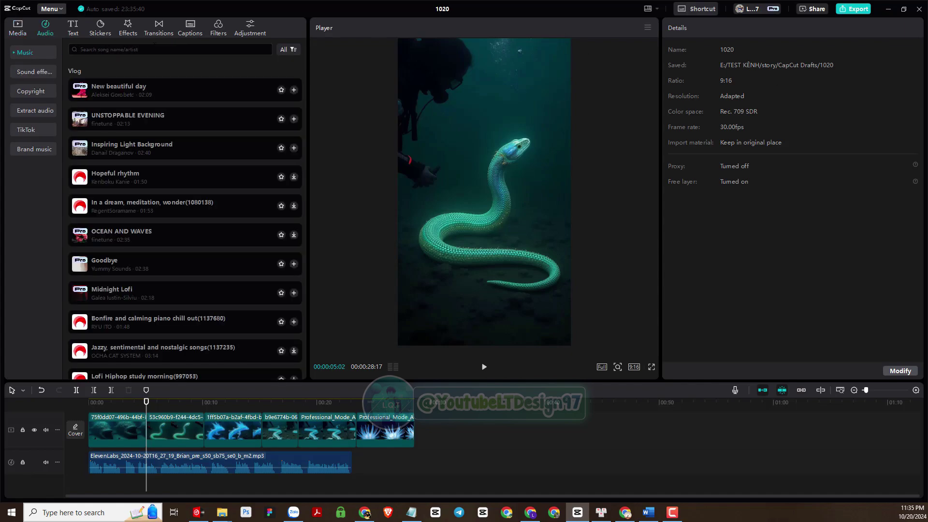
left_click(153, 46)
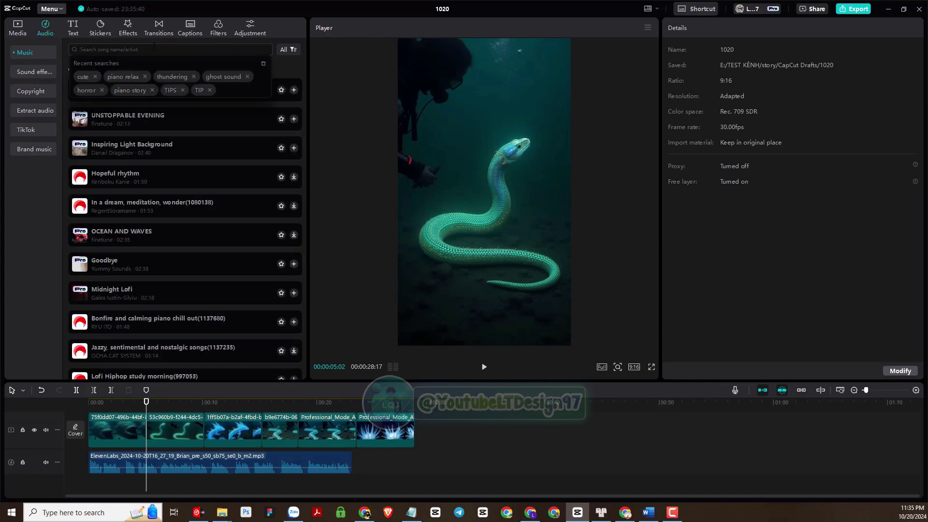
type("ocen")
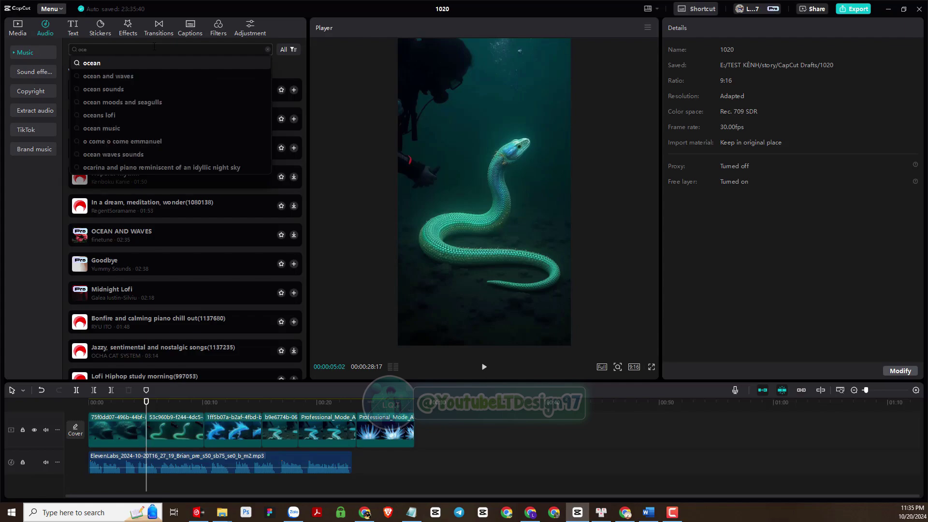
left_click(154, 46)
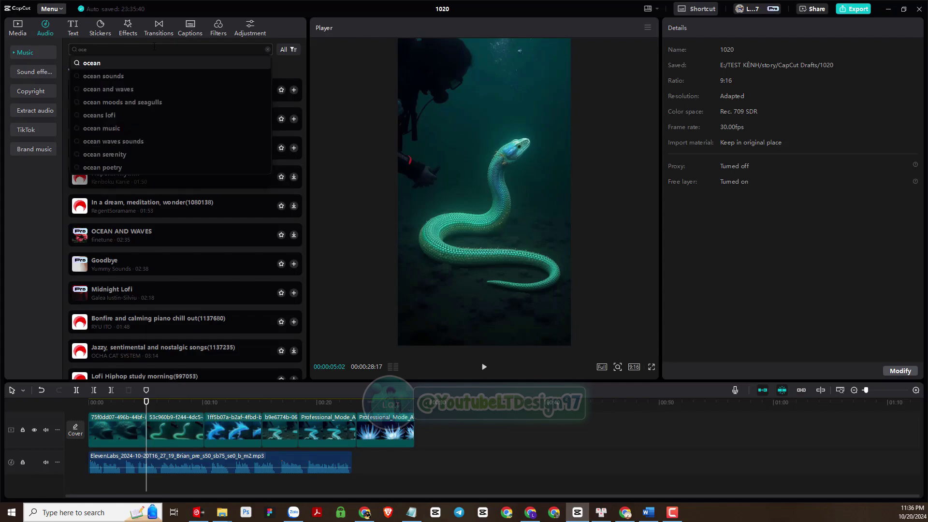
left_click(114, 66)
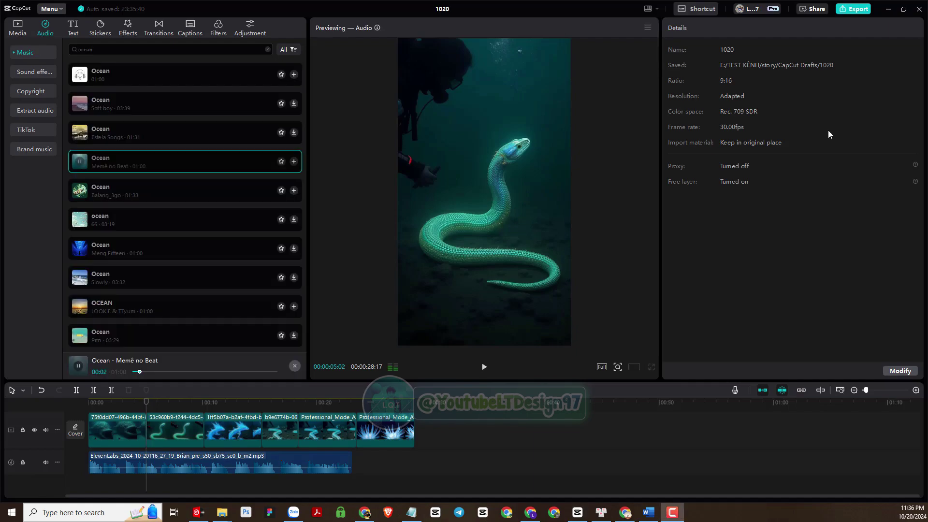
left_click_drag(209, 154, 104, 483)
left_click(306, 480)
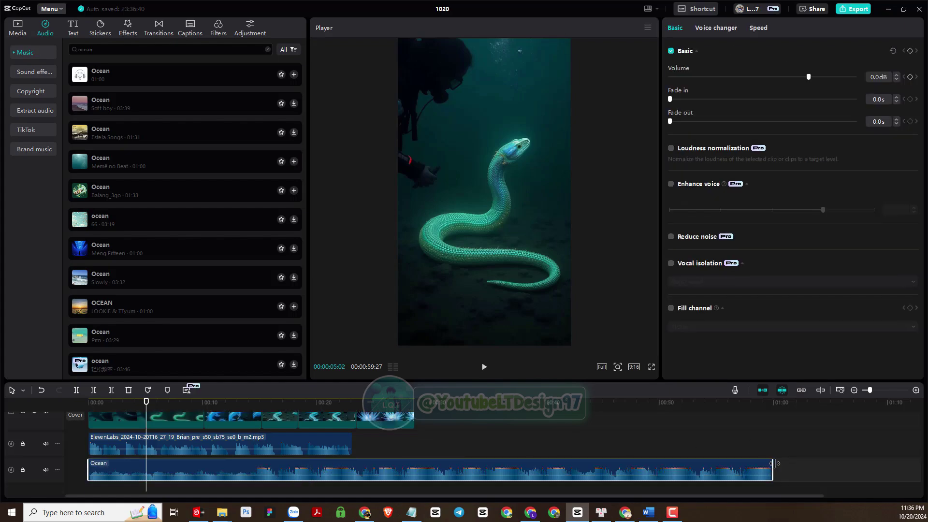
Trim the Ocean music to the video end, lower its volume to -6.7dB, and add a fade-out
left_click_drag(769, 463, 413, 462)
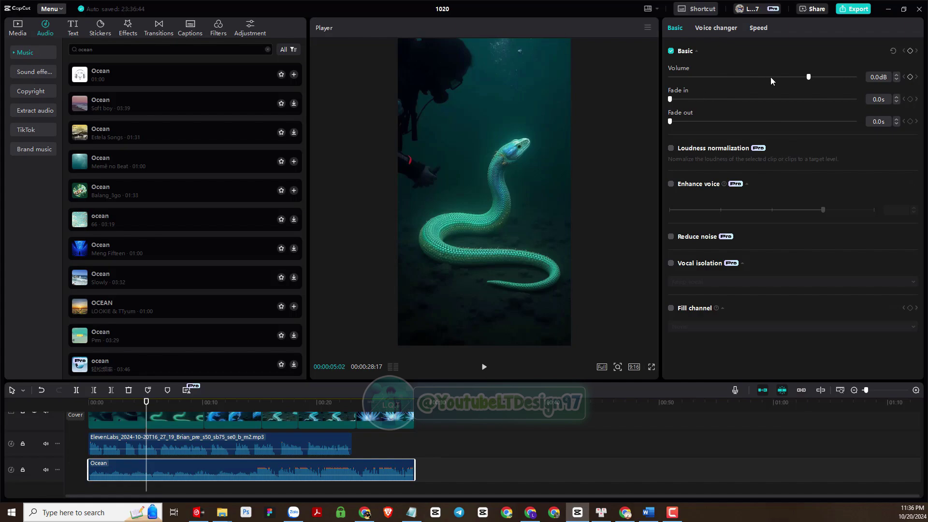
left_click_drag(803, 77, 772, 79)
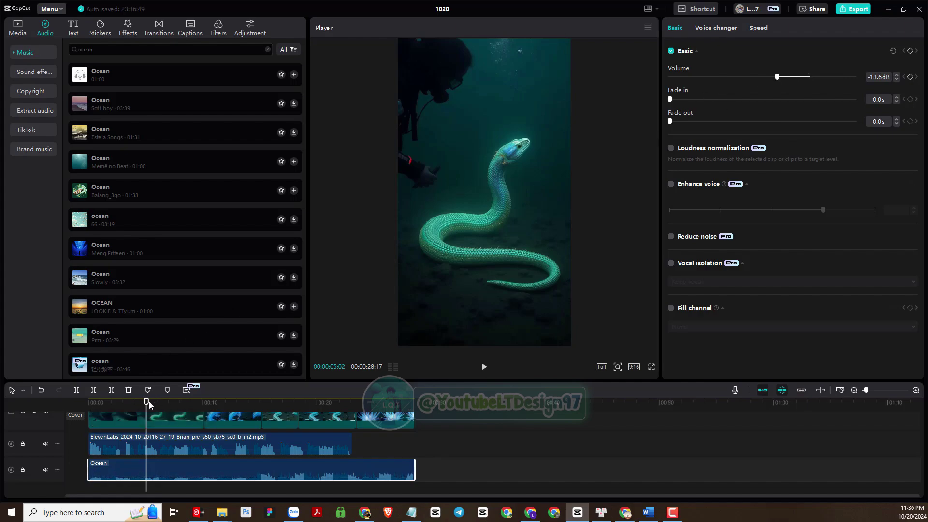
left_click_drag(146, 401, 76, 415)
key("space")
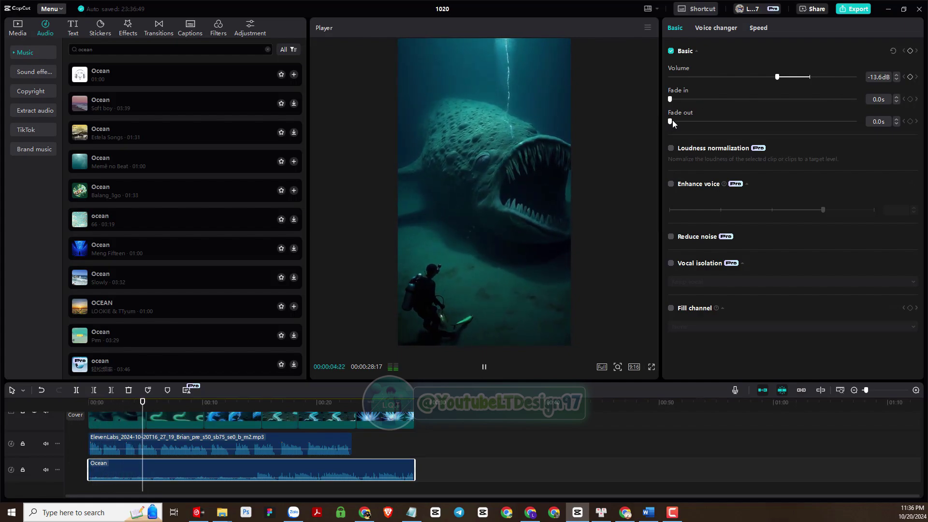
left_click_drag(671, 120, 719, 121)
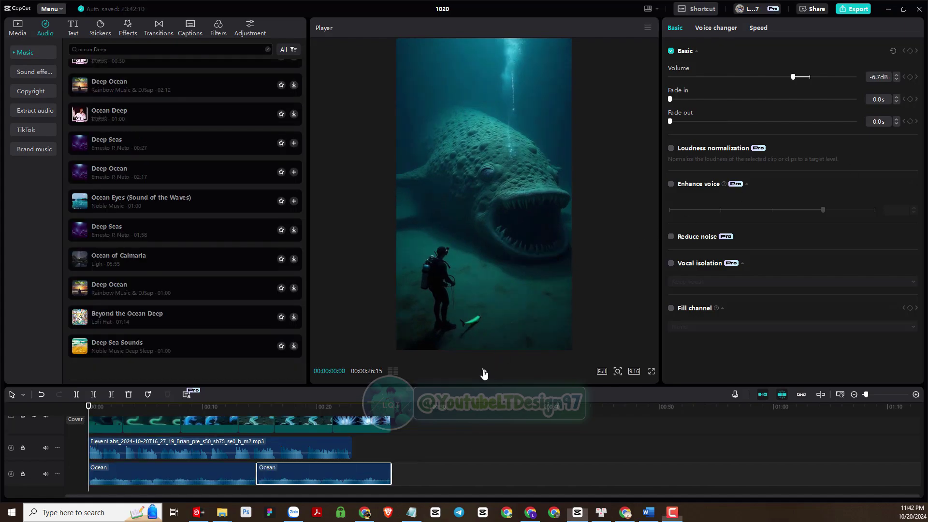
left_click(483, 371)
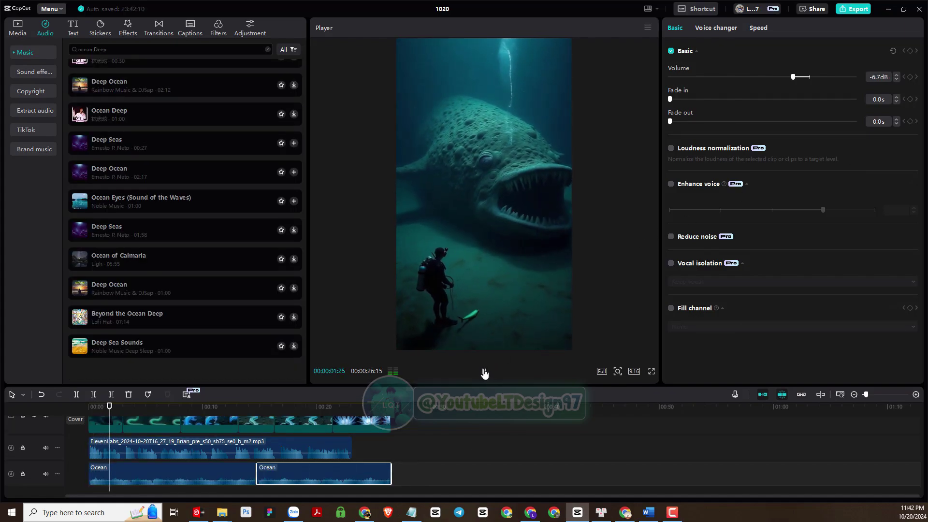